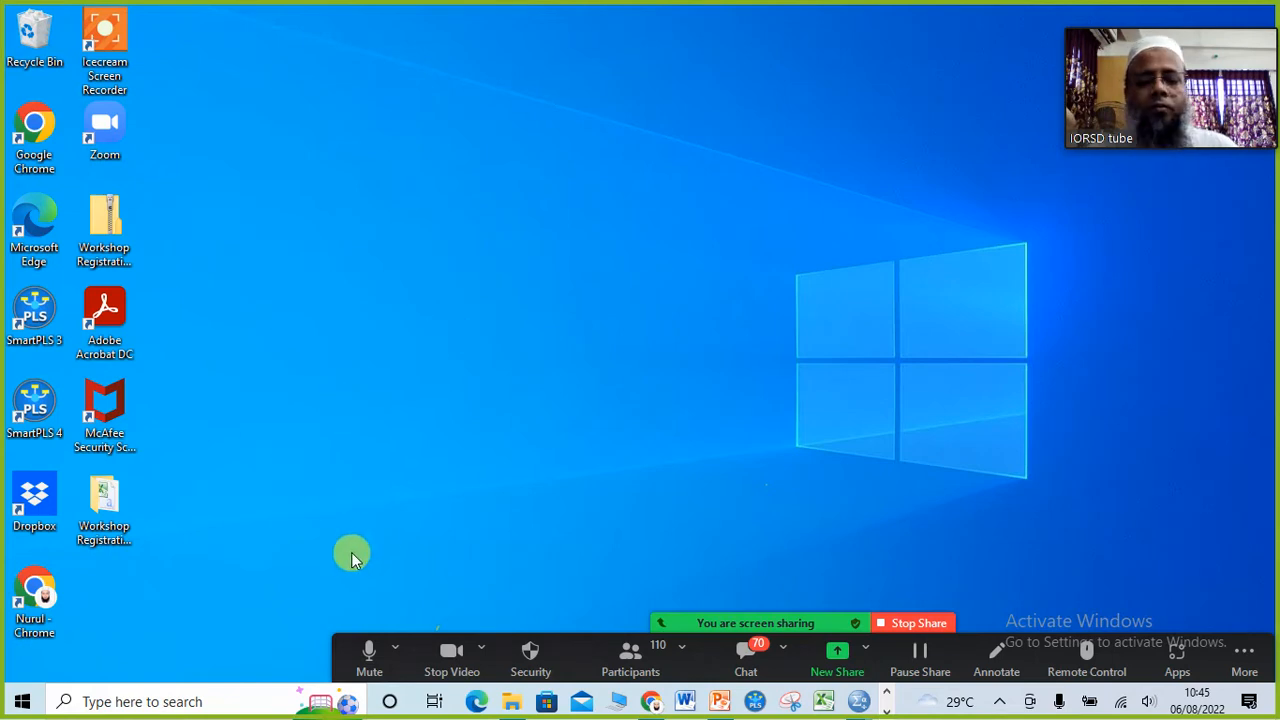
Step: Open the SPSS data file "1. Fresh File for data input" from the Reserve documents folder, allowing it to open while already in use
left_click(721, 702)
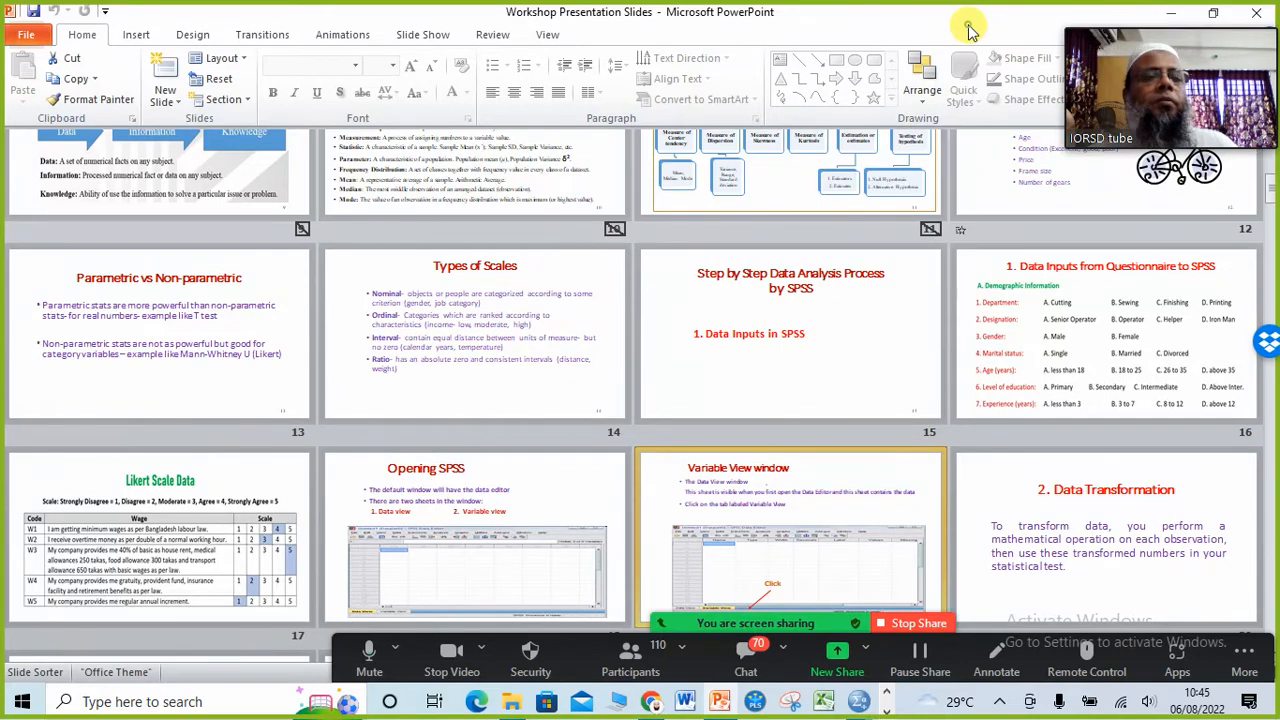
left_click(1171, 13)
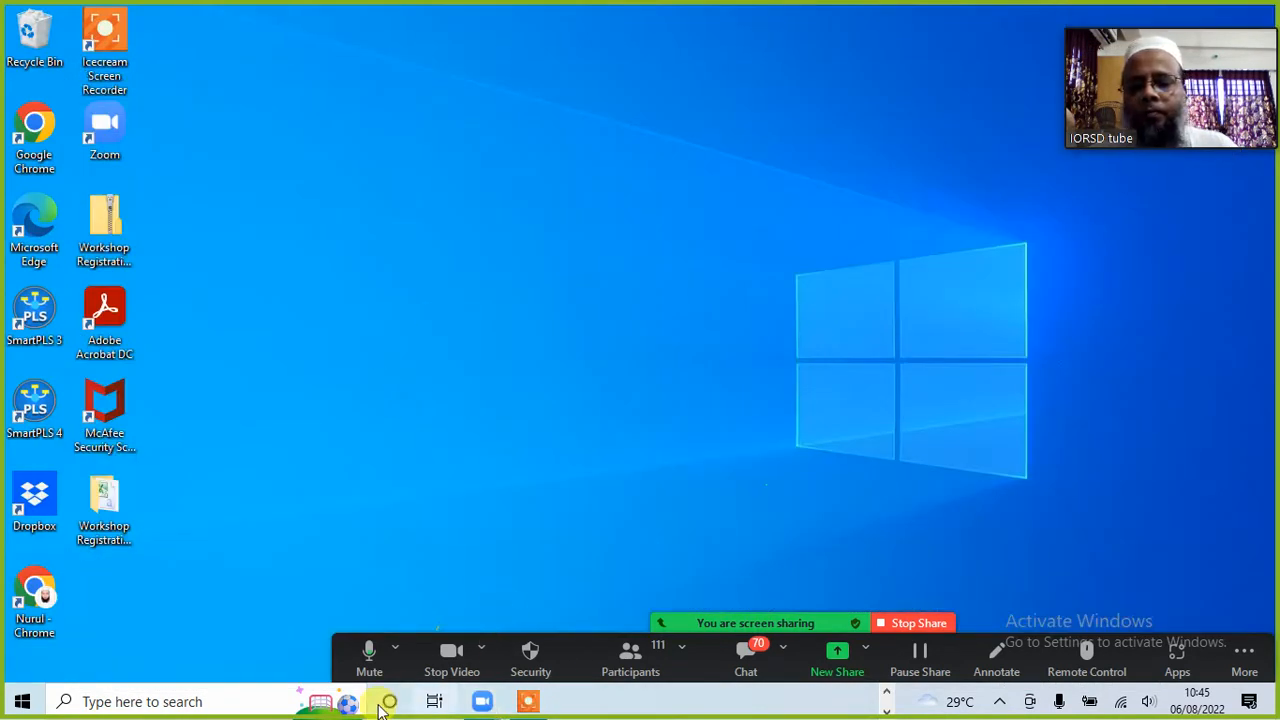
left_click(887, 692)
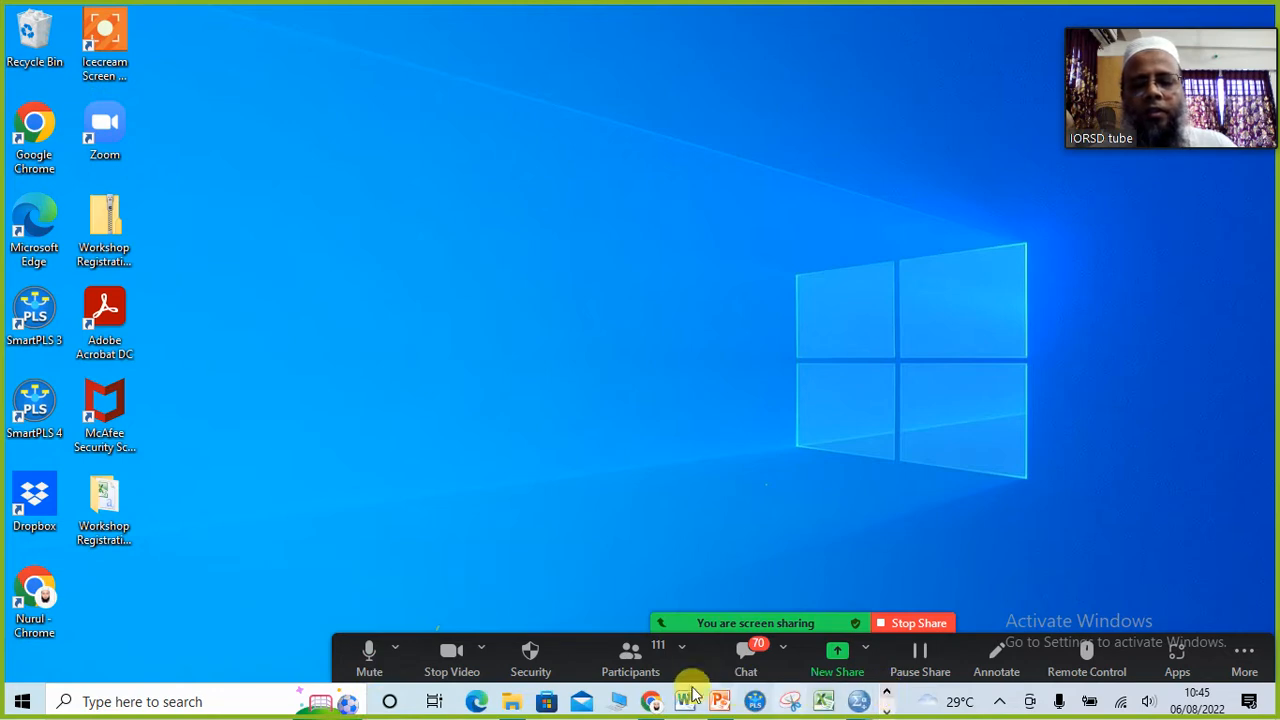
mouse_move(517, 706)
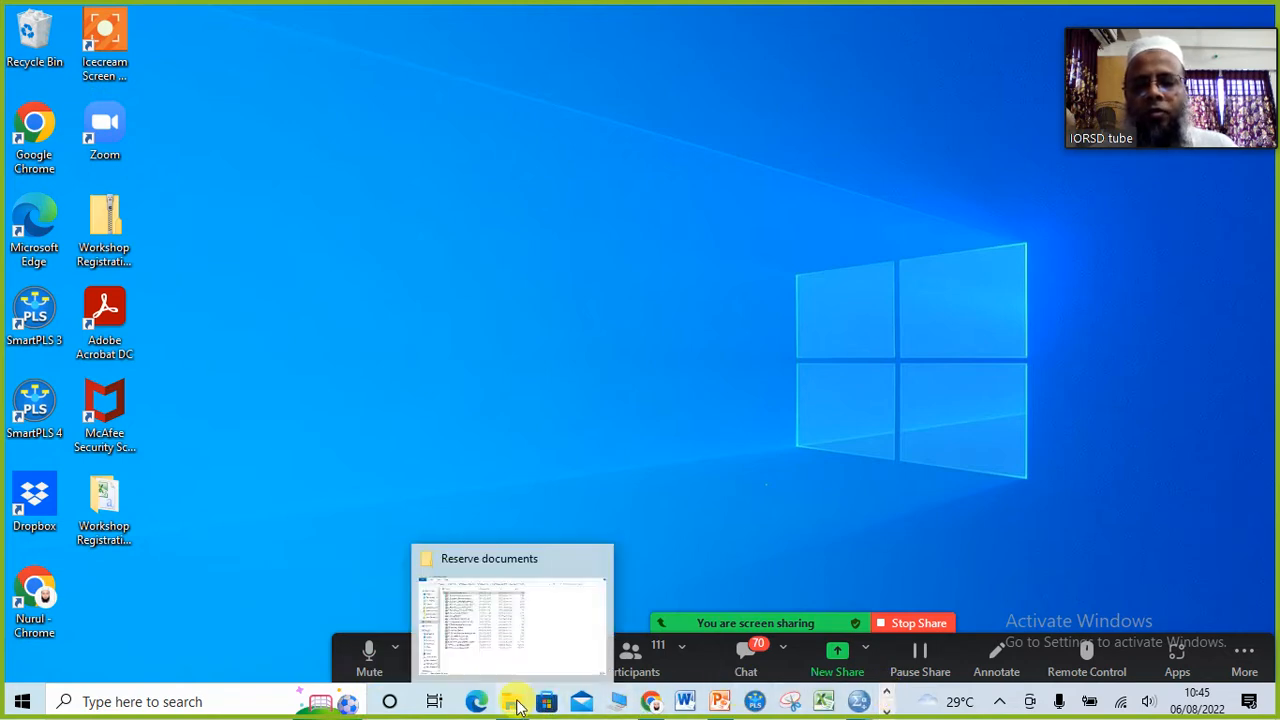
left_click(517, 628)
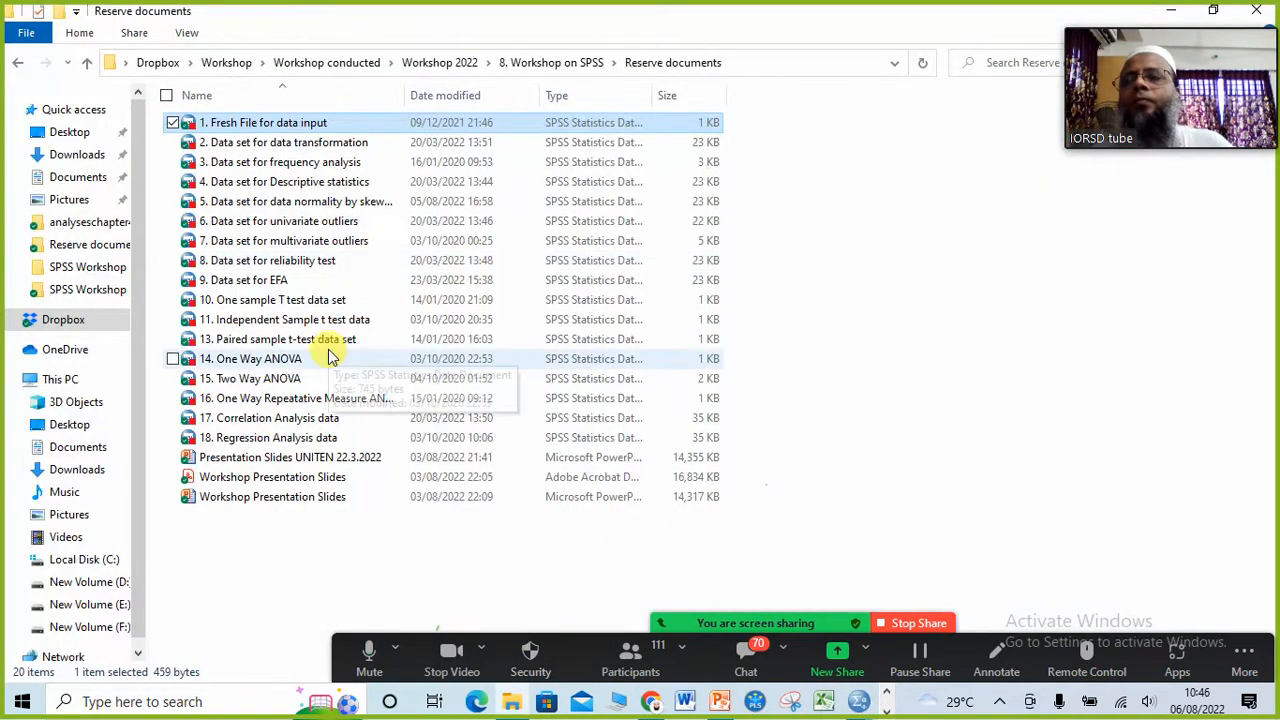
double_click(307, 128)
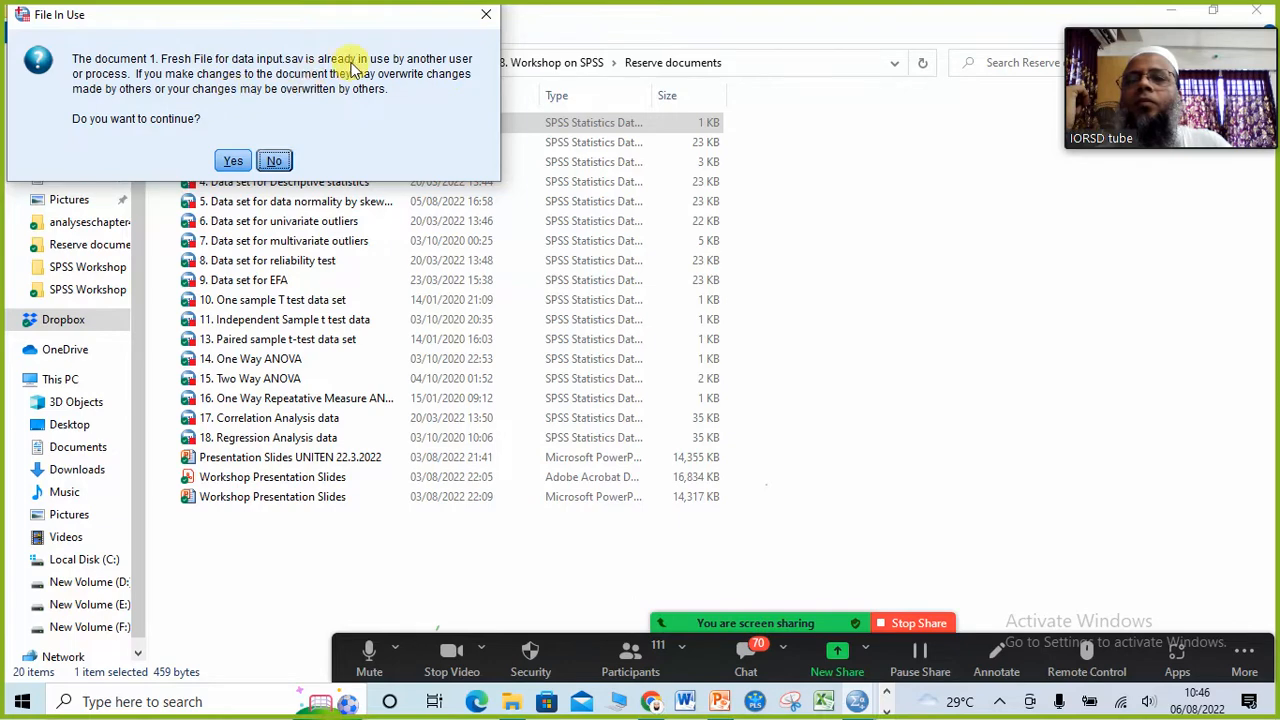
left_click(233, 161)
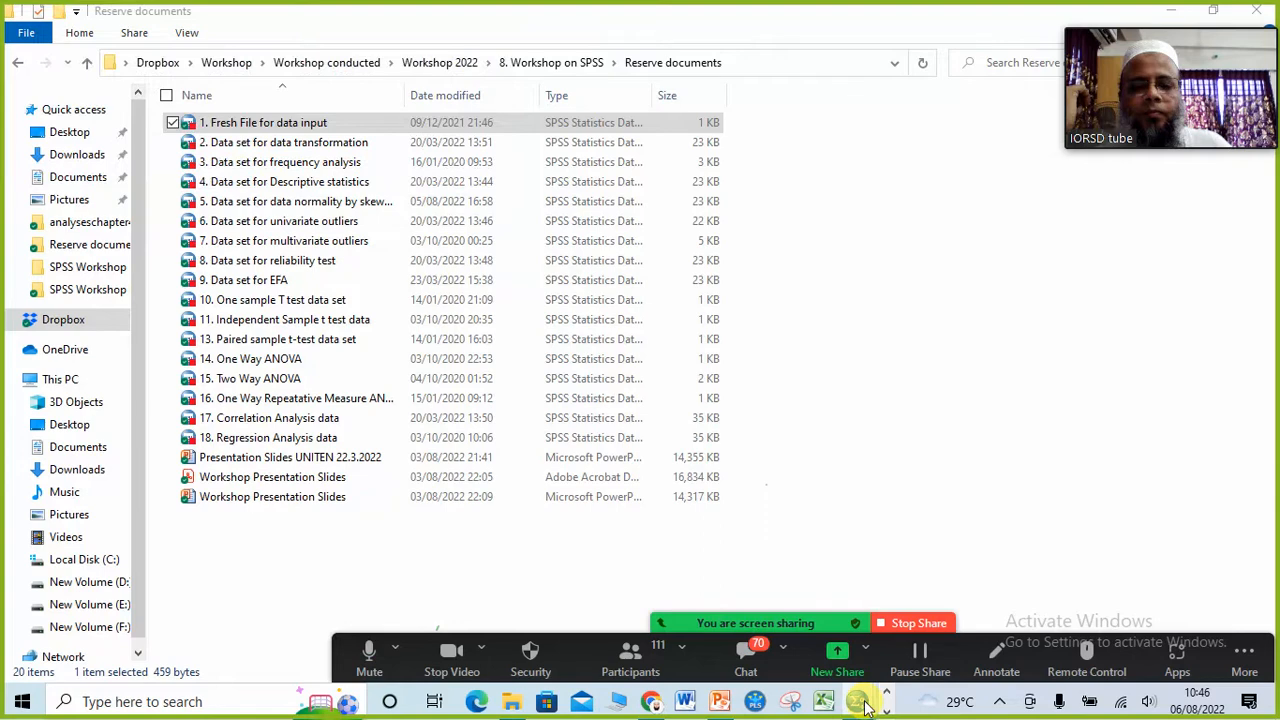
left_click(860, 702)
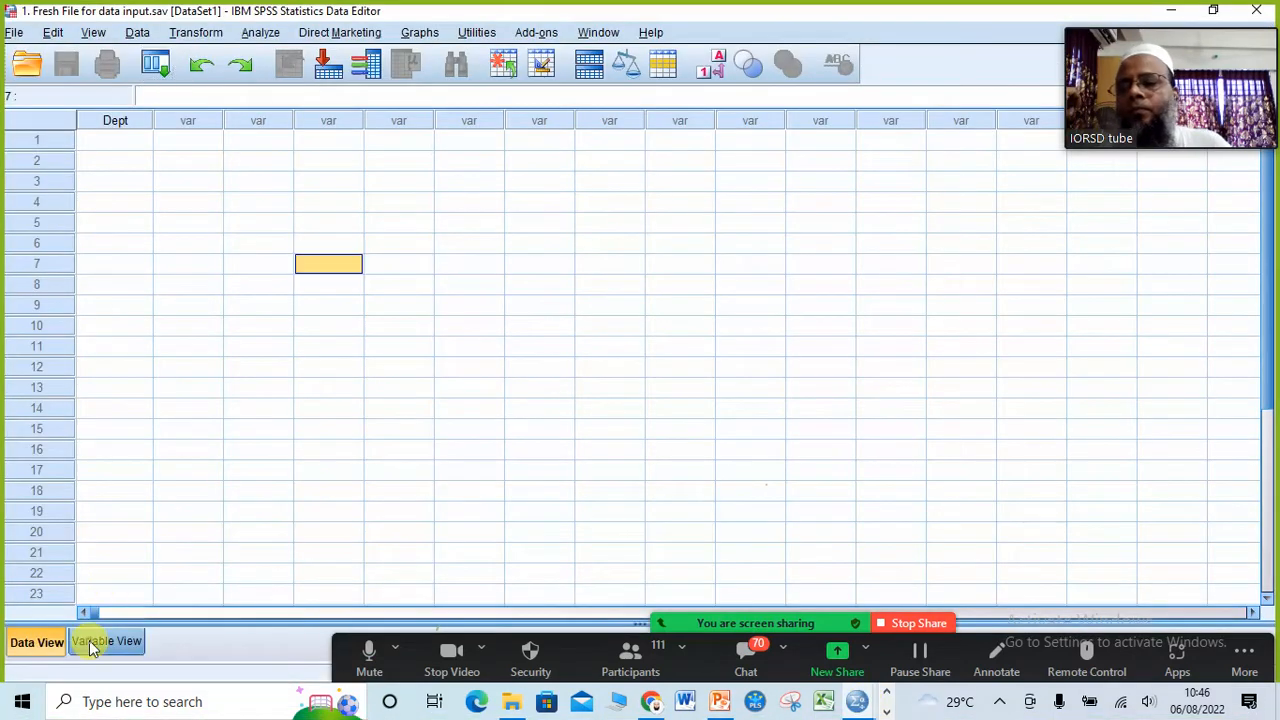
Step: Examine the Data View and Variable View sheets of the fresh data file, looking over the empty data cells
left_click(90, 645)
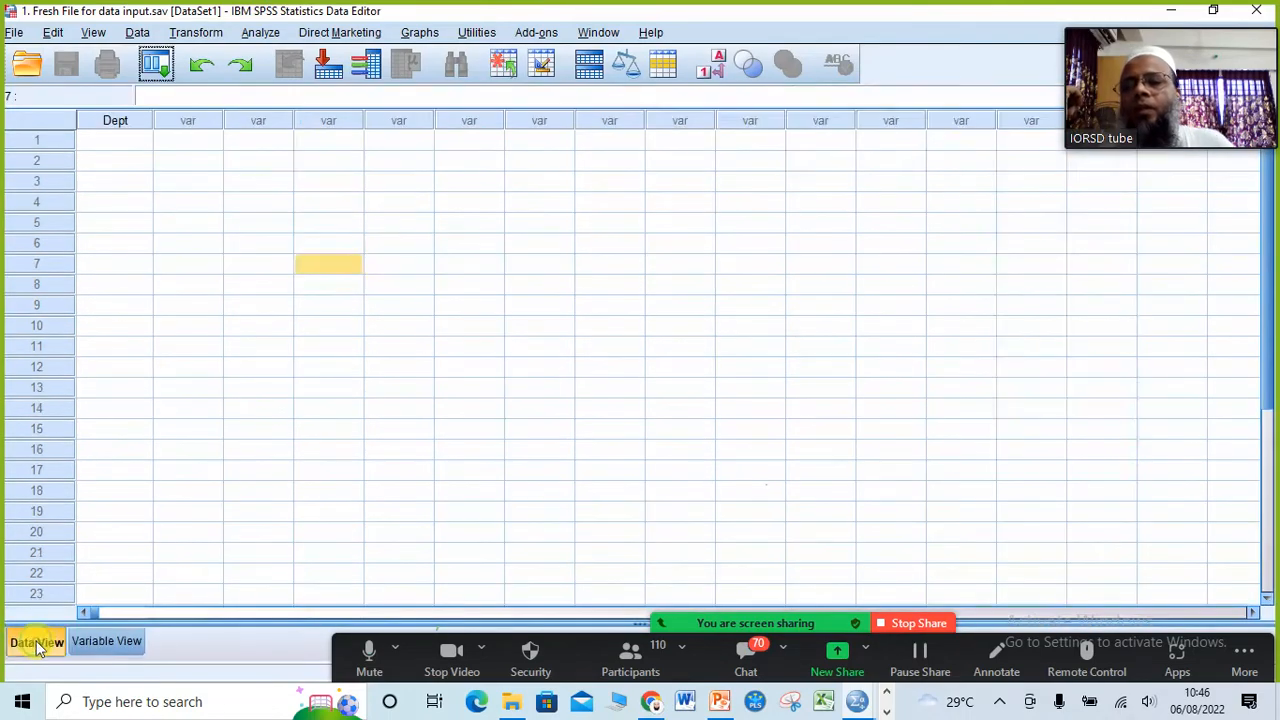
left_click(36, 645)
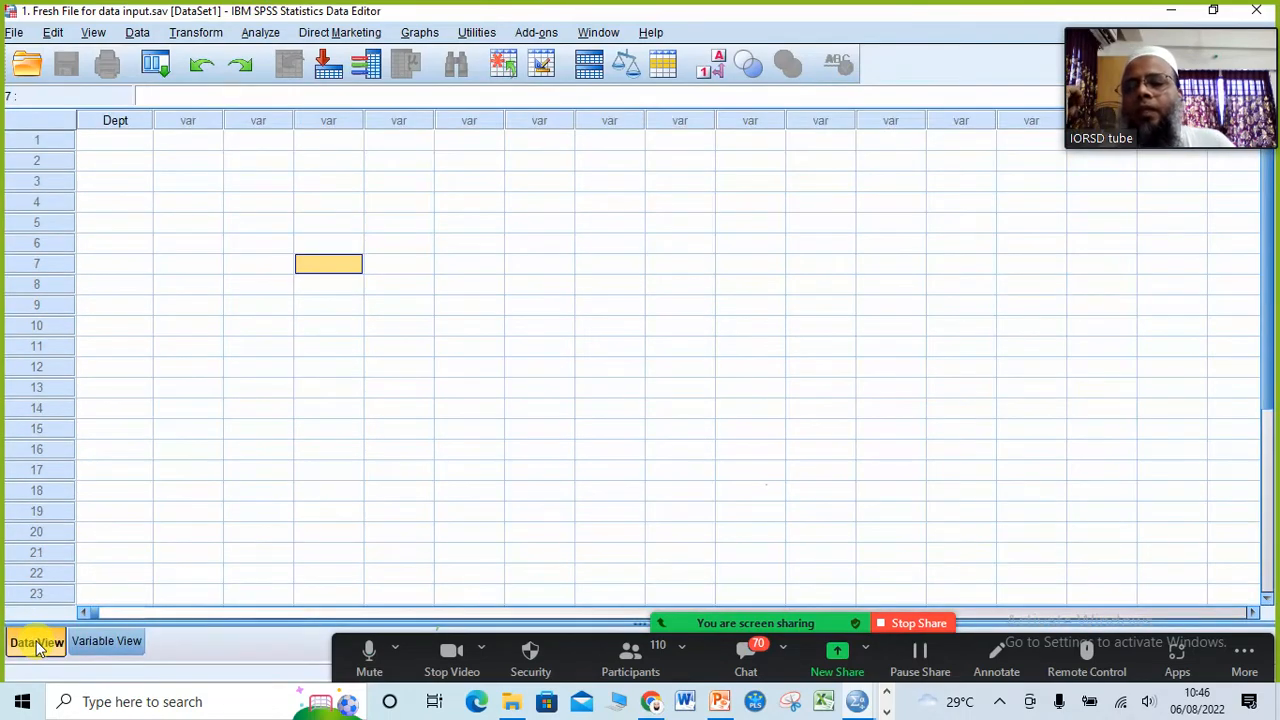
left_click(94, 643)
left_click(48, 645)
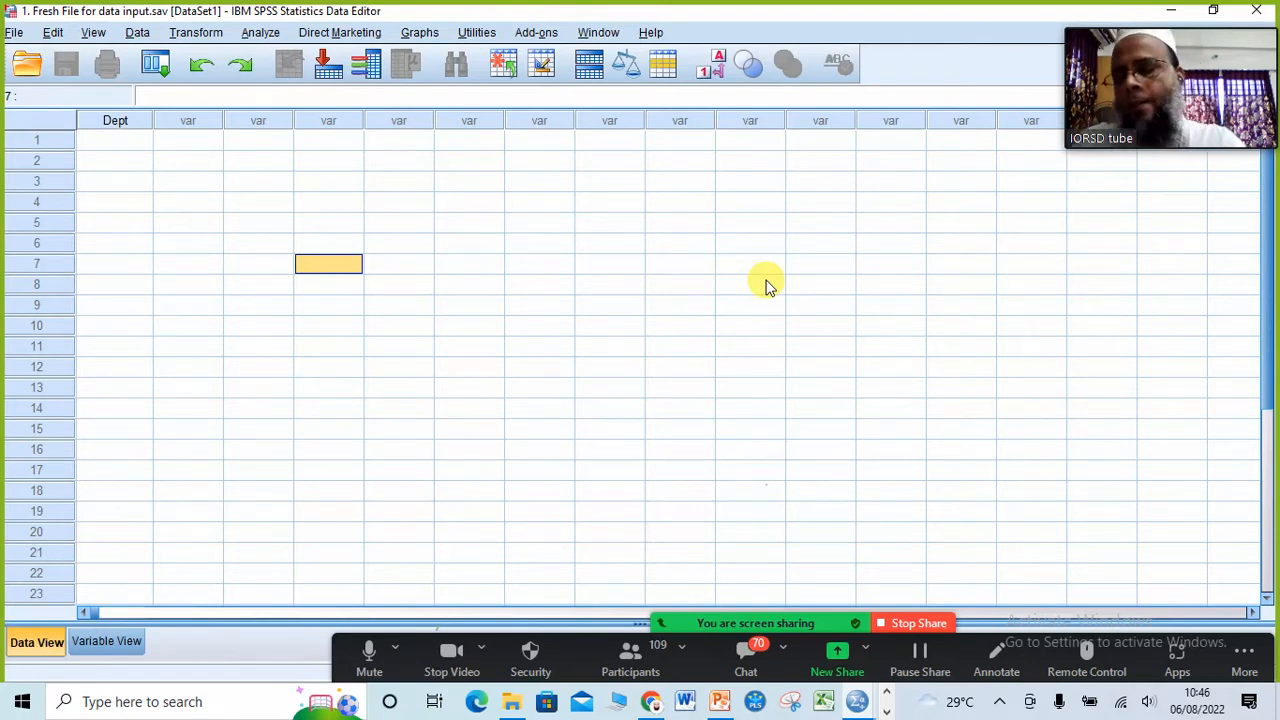
left_click(205, 346)
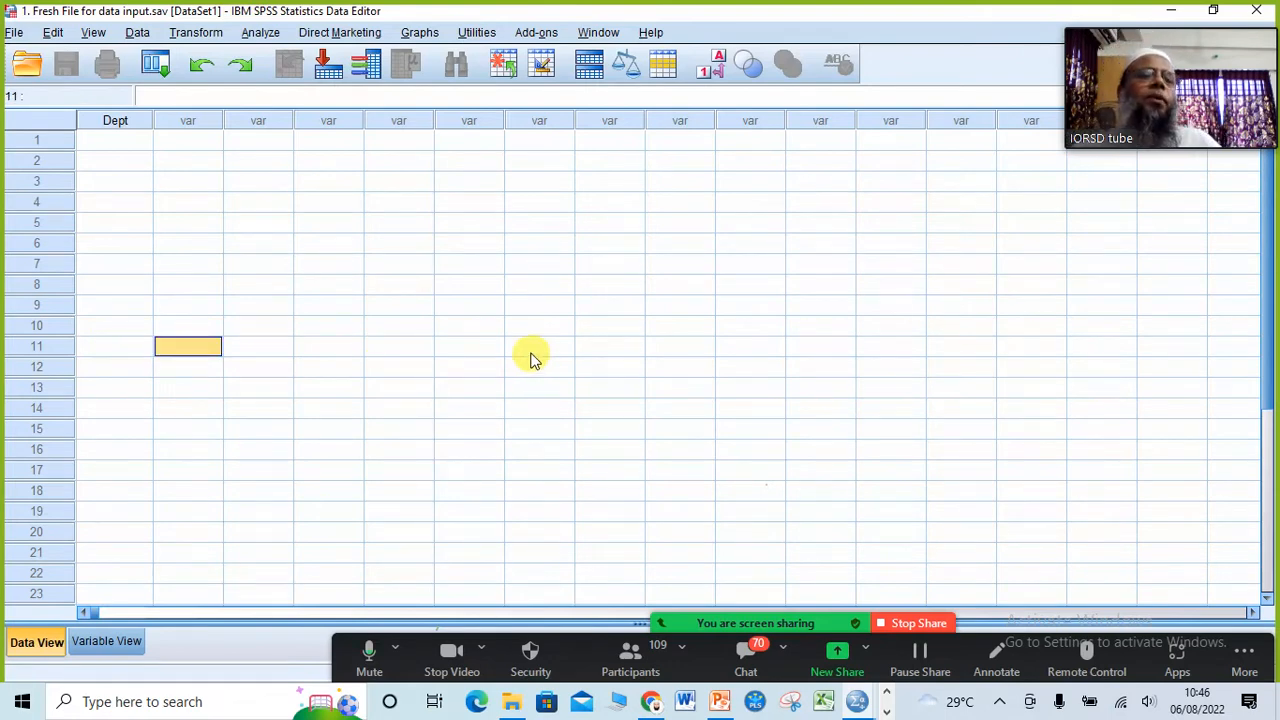
left_click(622, 325)
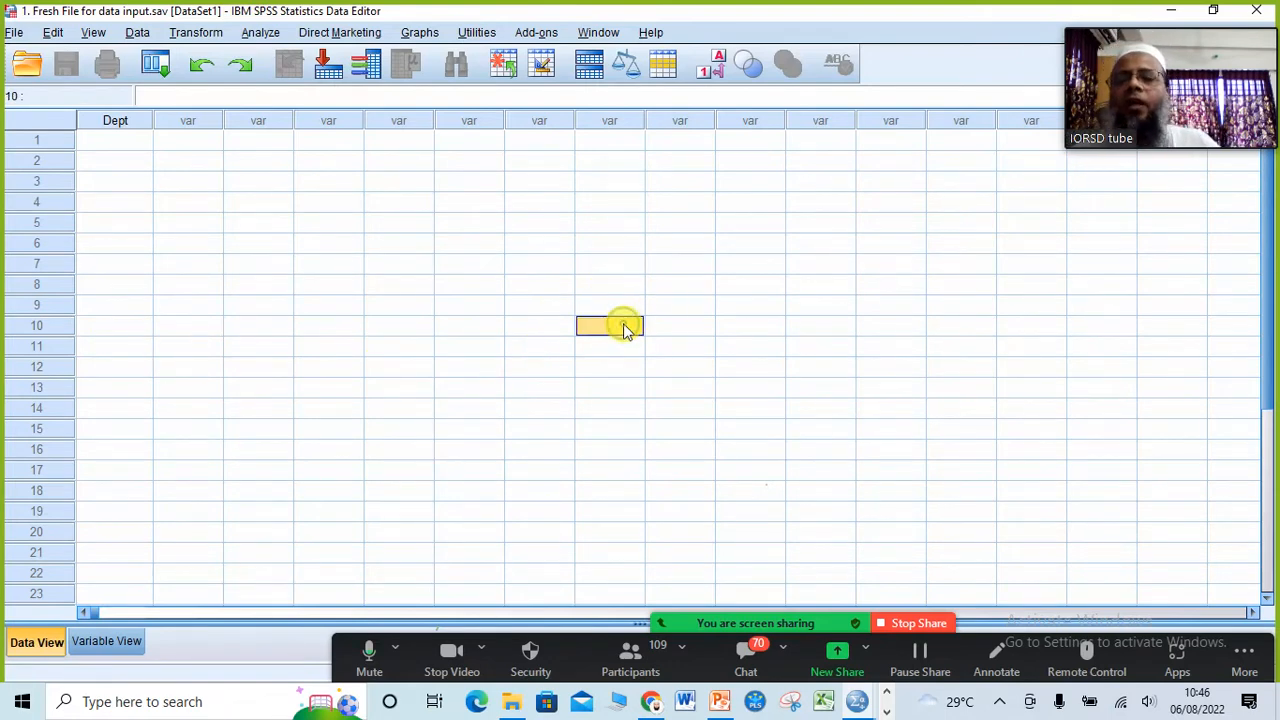
left_click(265, 477)
left_click(443, 472)
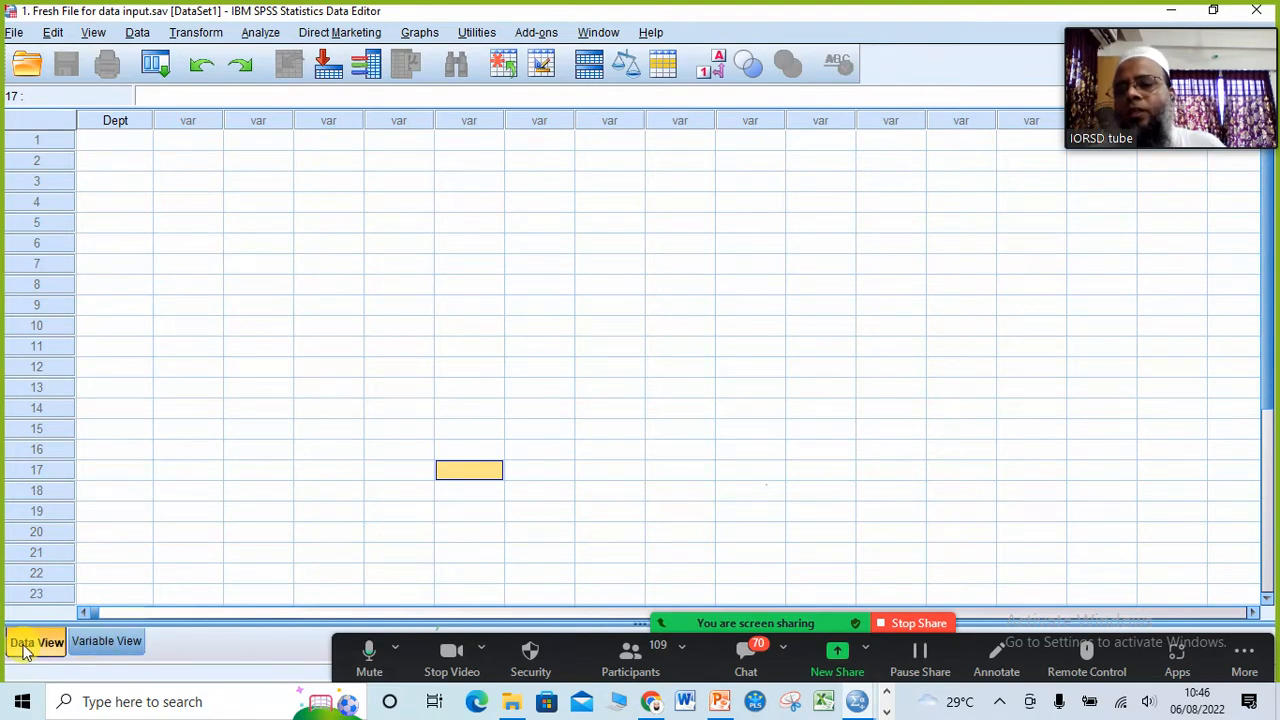
left_click(121, 646)
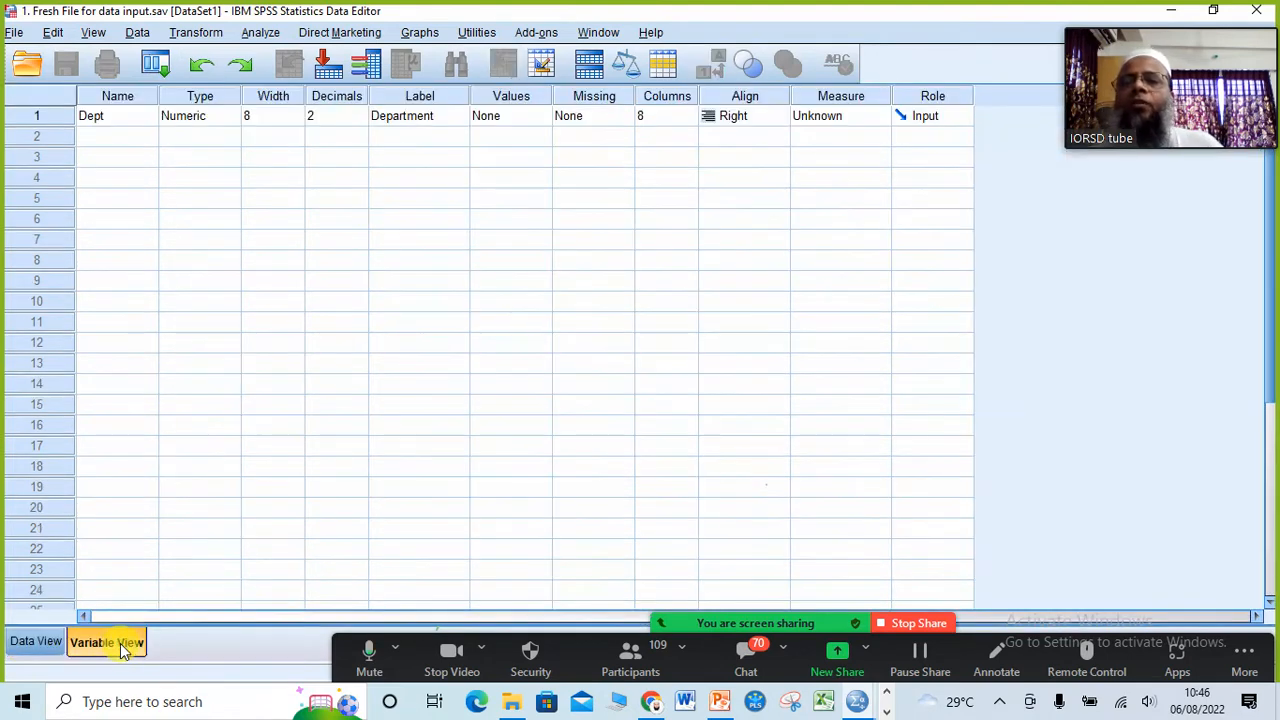
left_click(30, 650)
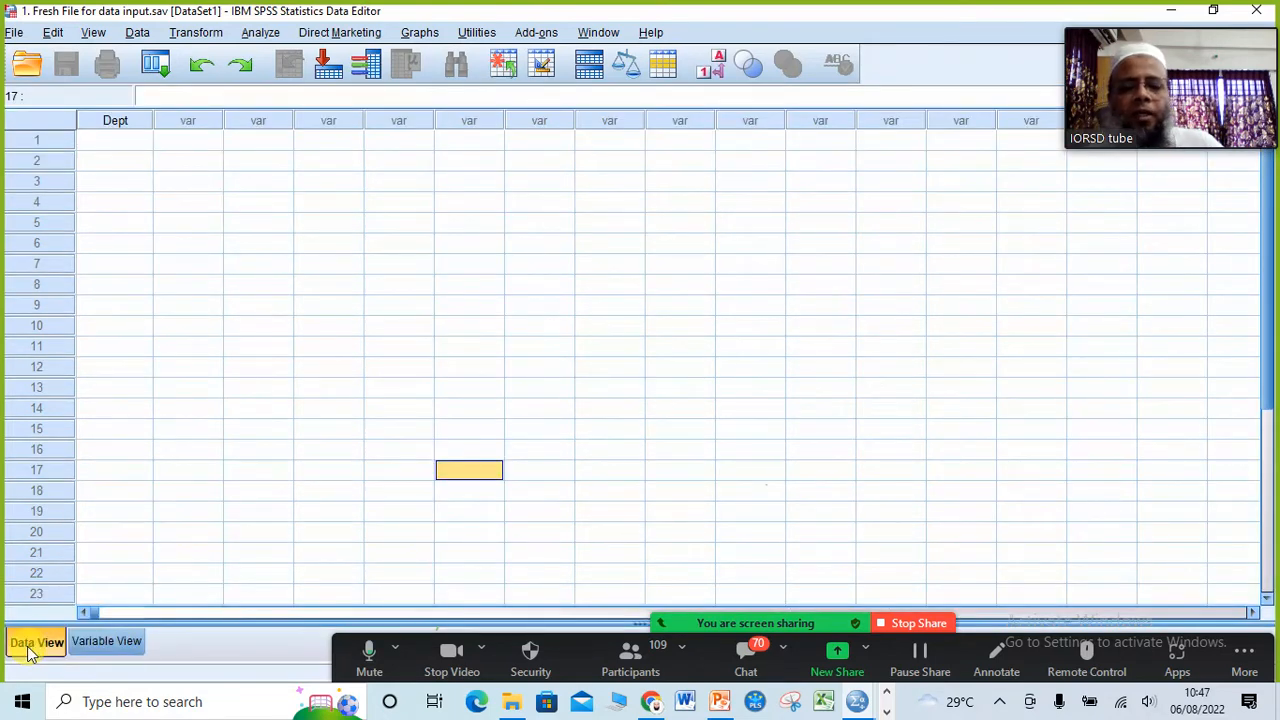
Step: Mute the unmuted participant in the Zoom meeting and minimize the participant list
left_click(632, 658)
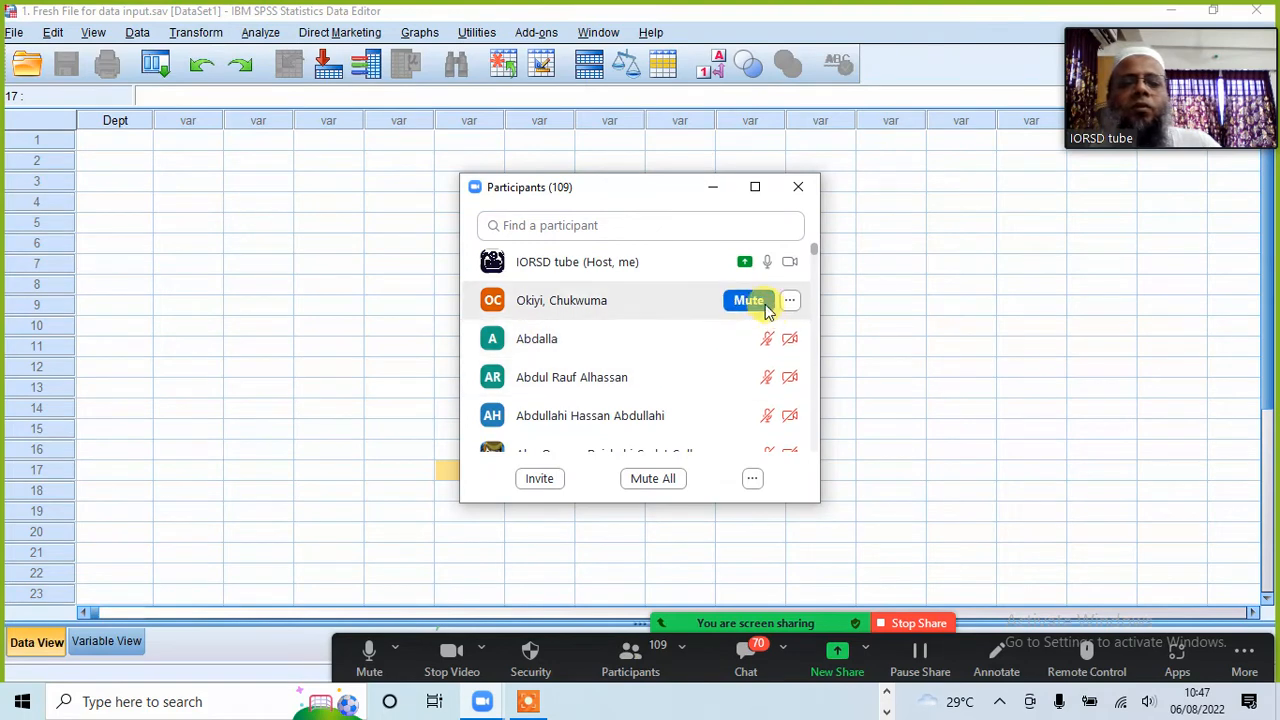
left_click(764, 308)
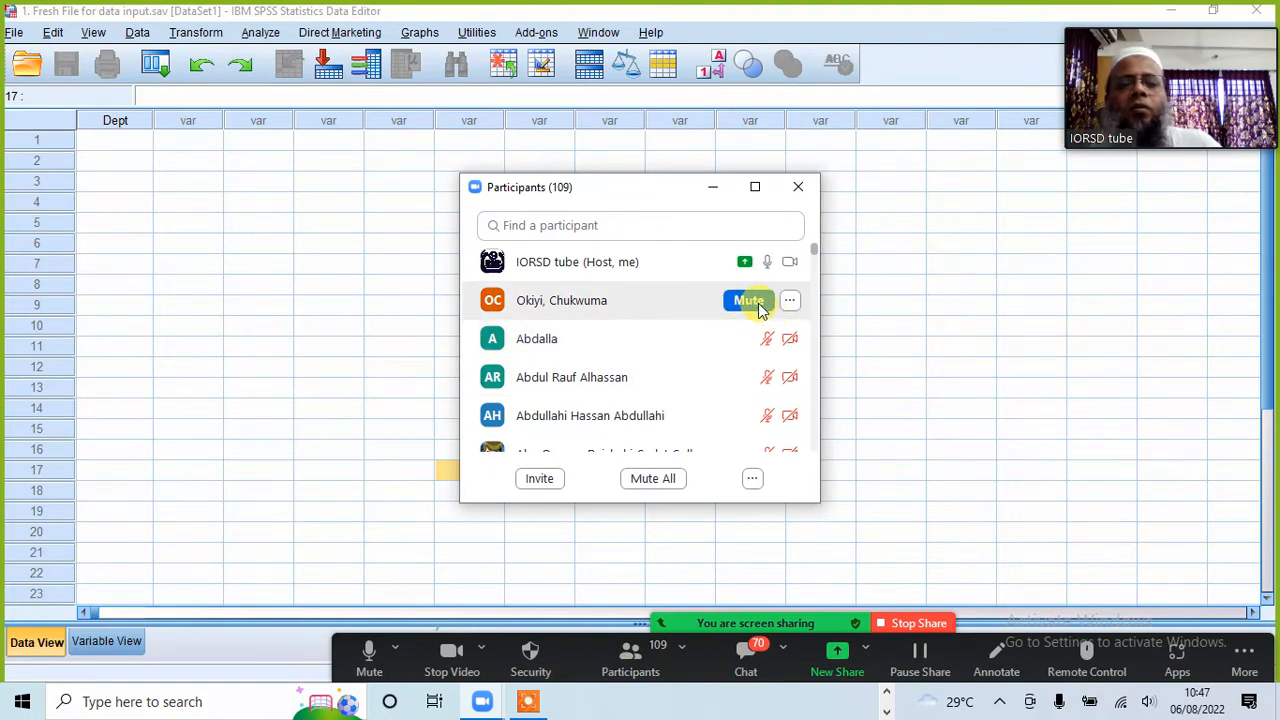
left_click(709, 189)
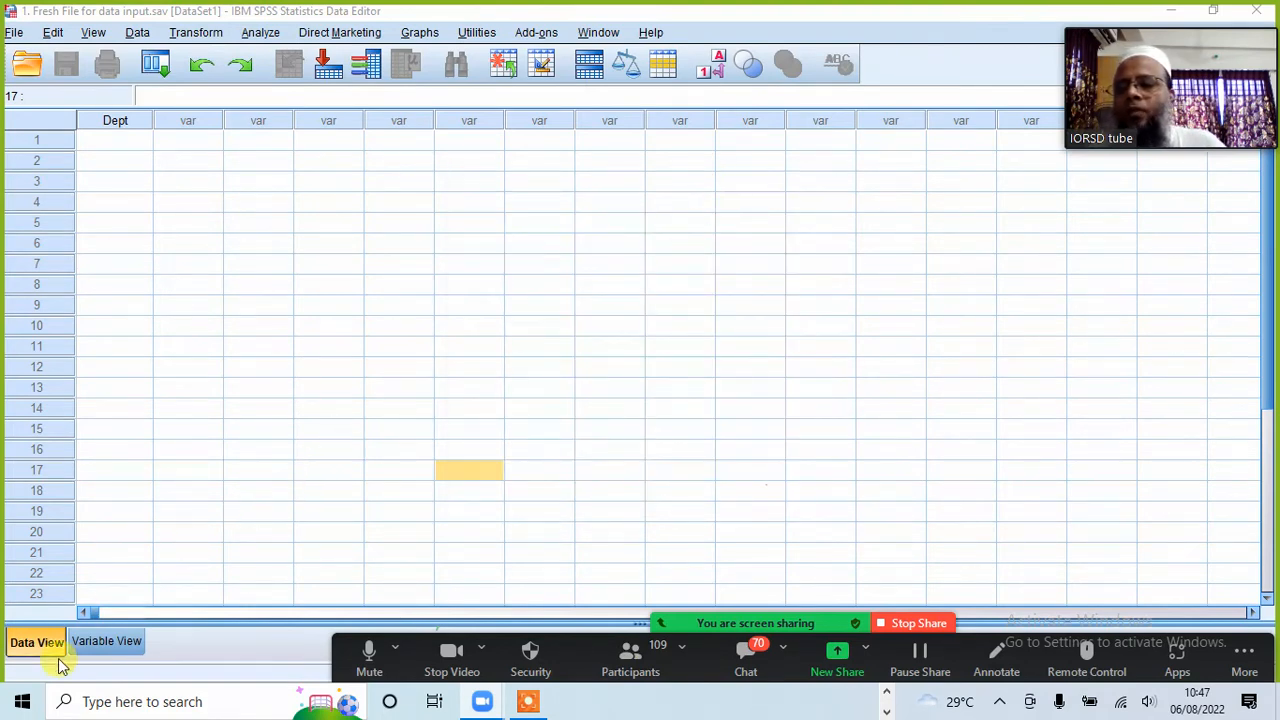
Step: Return to the SPSS data file and examine the variable definition rows in Variable View, selecting the Dept variable's name
left_click(234, 389)
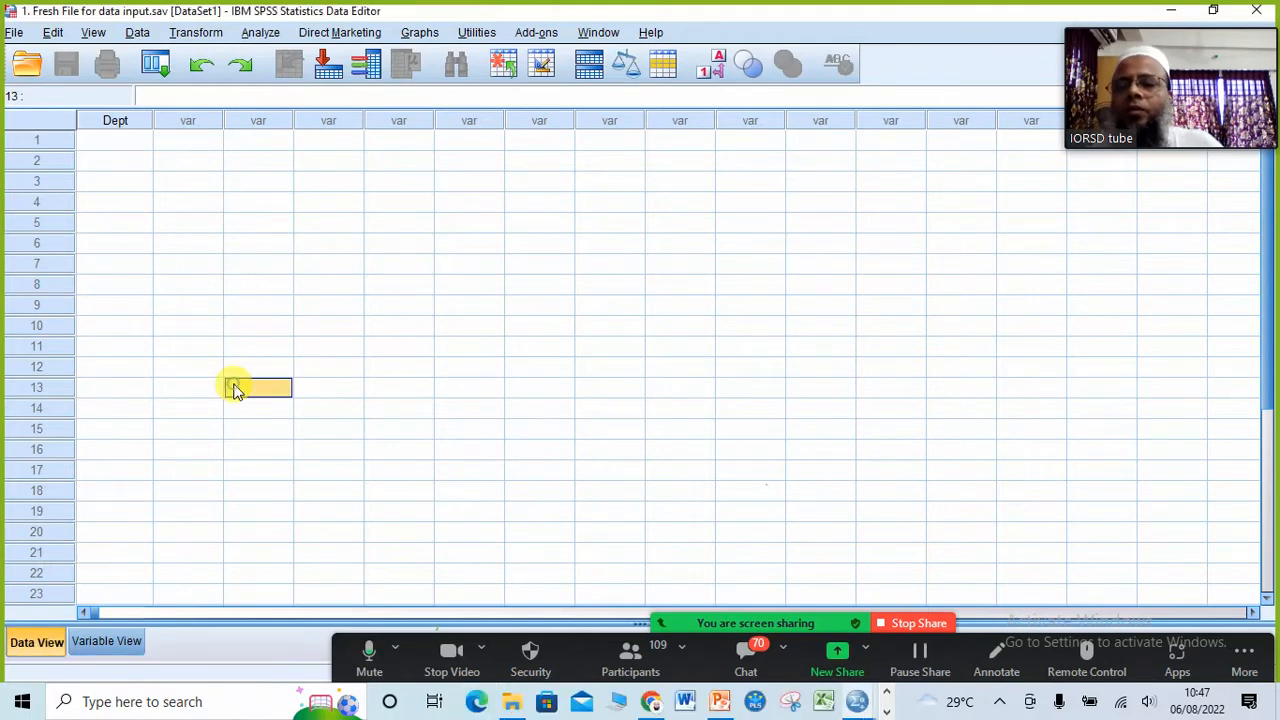
left_click(124, 641)
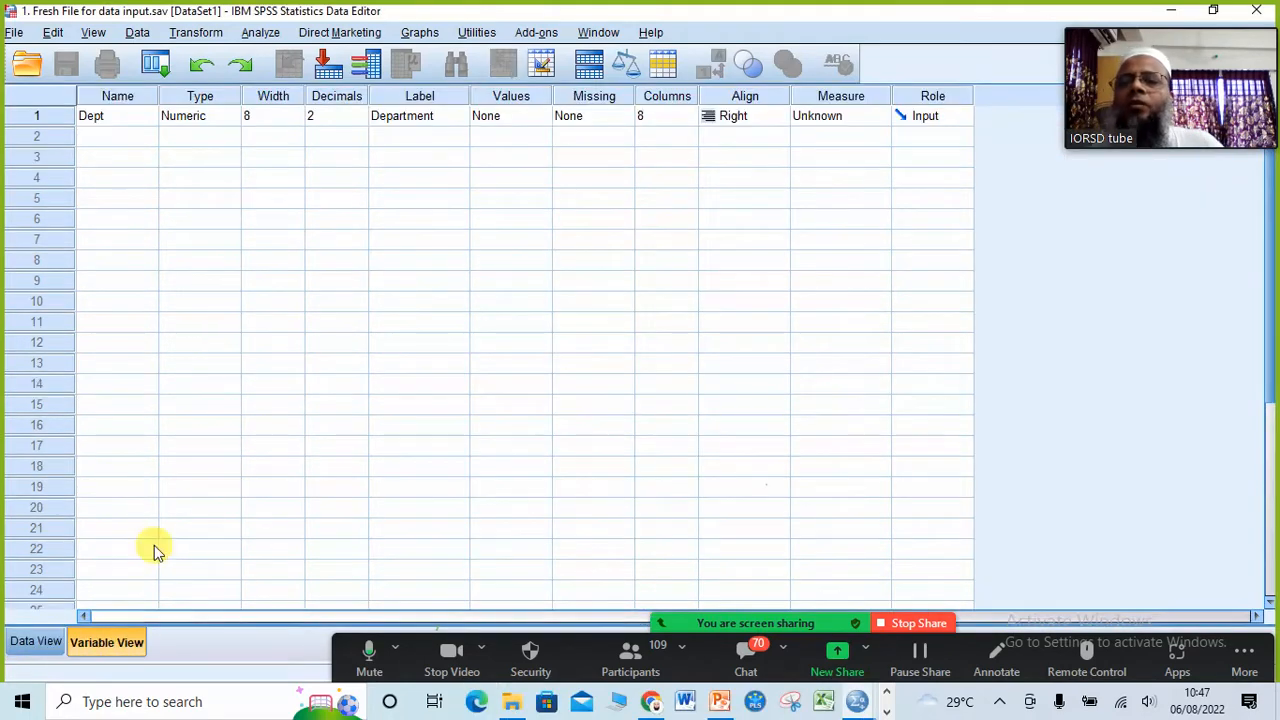
left_click(259, 328)
left_click(120, 116)
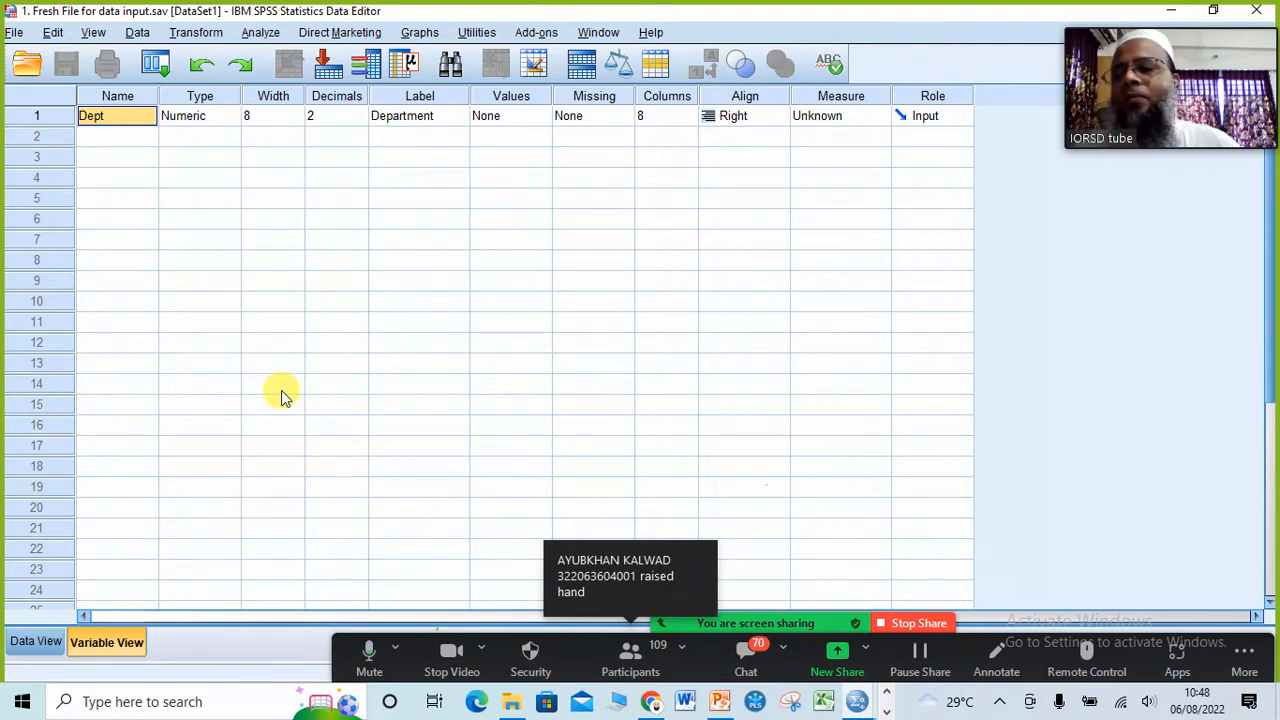
scroll(275, 390, "down", 6)
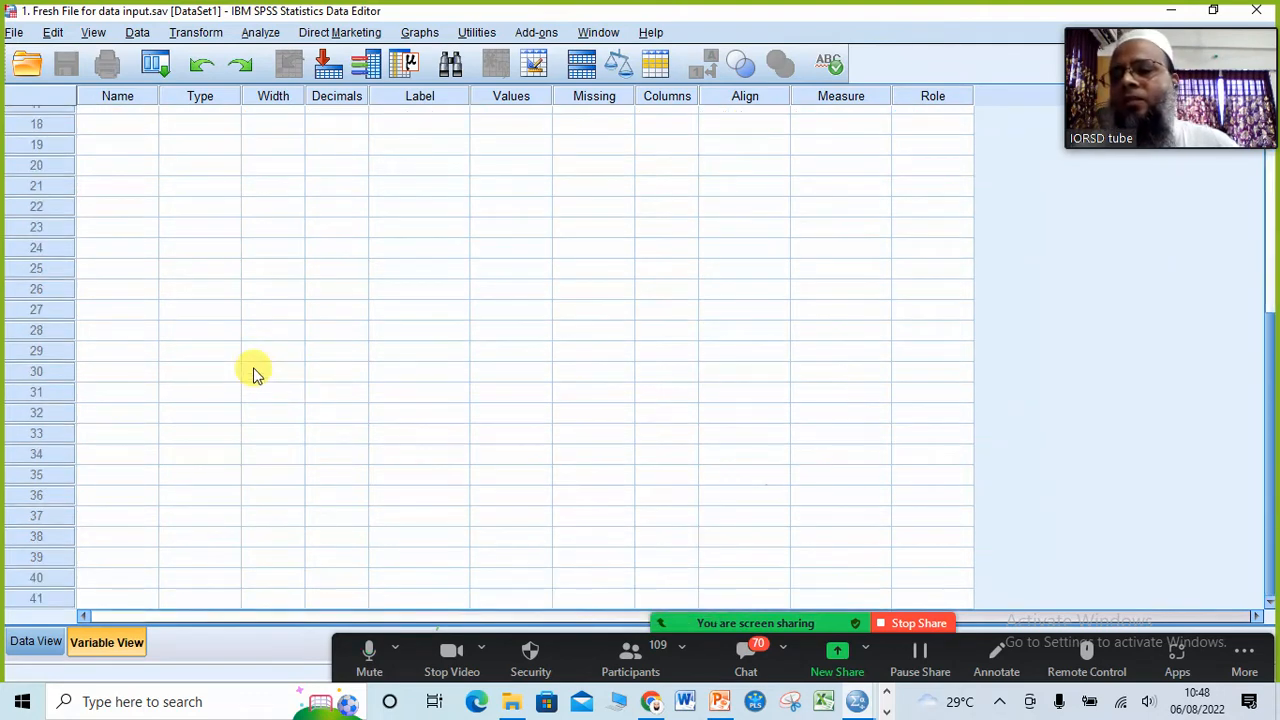
scroll(262, 392, "up", 6)
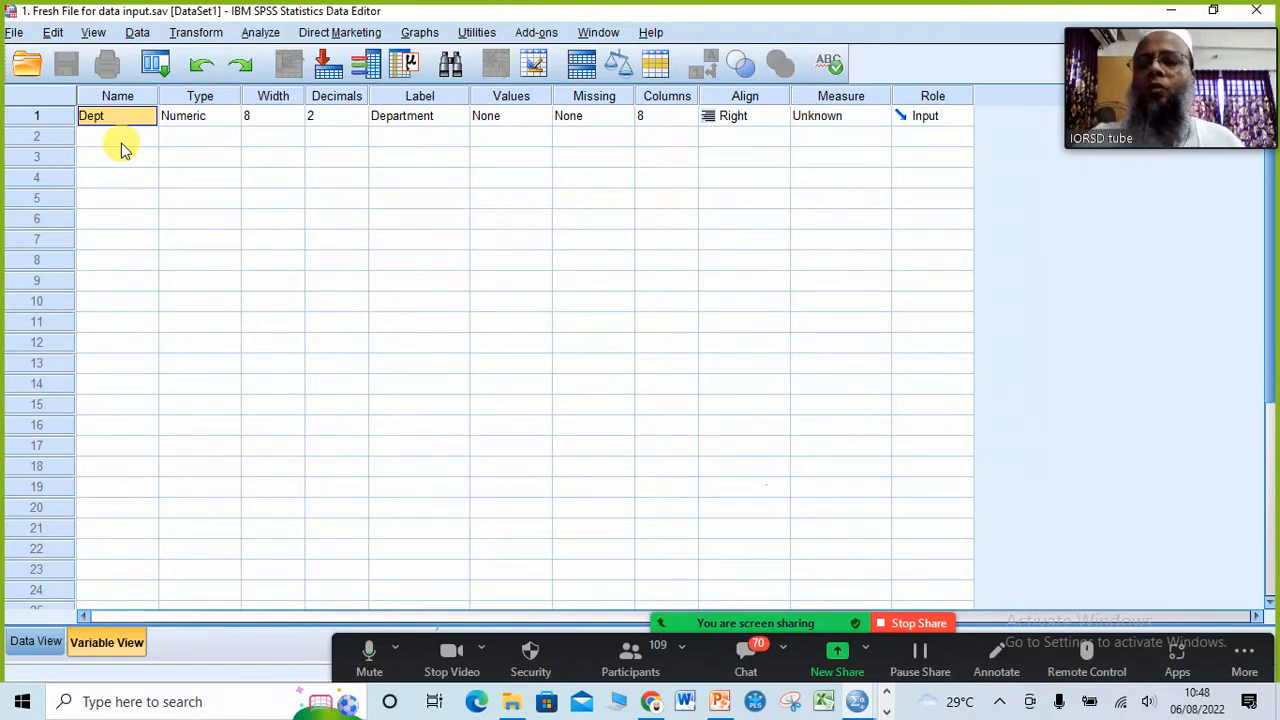
Step: Switch to PowerPoint to read the slide "1. Data Inputs from Questionnaire to SPSS", and return to the fresh SPSS data file
left_click(724, 706)
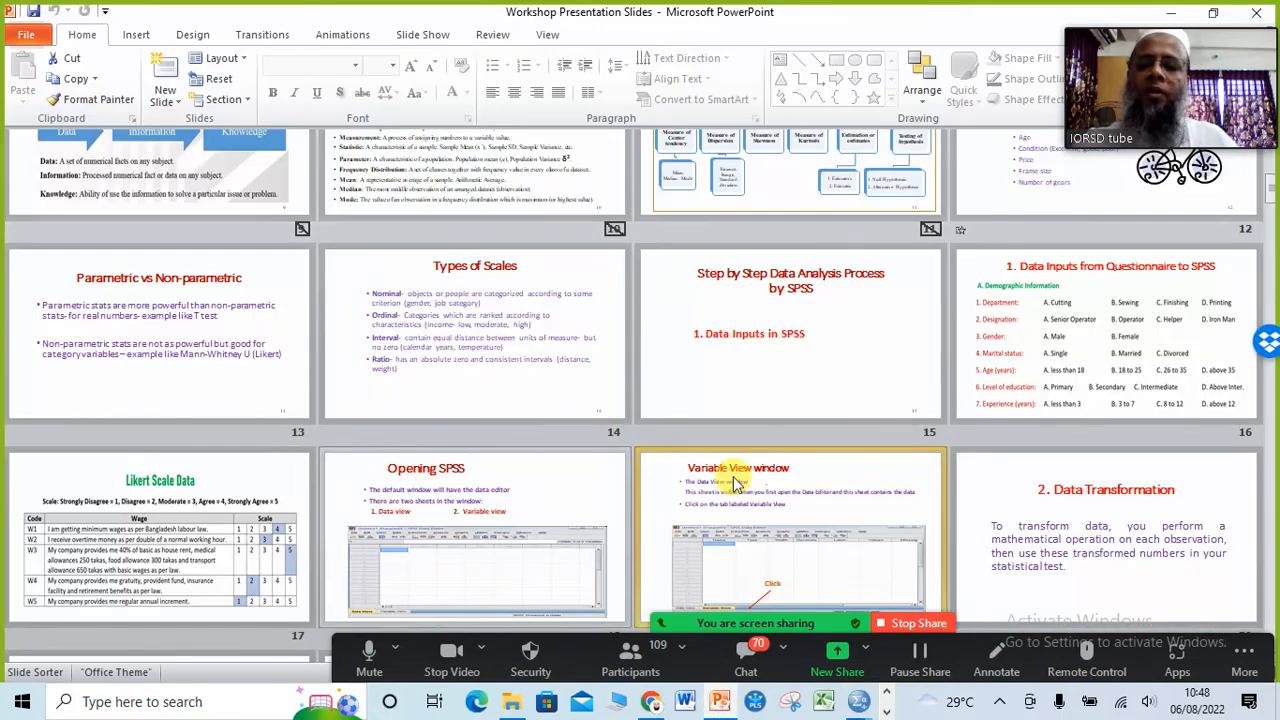
double_click(1075, 362)
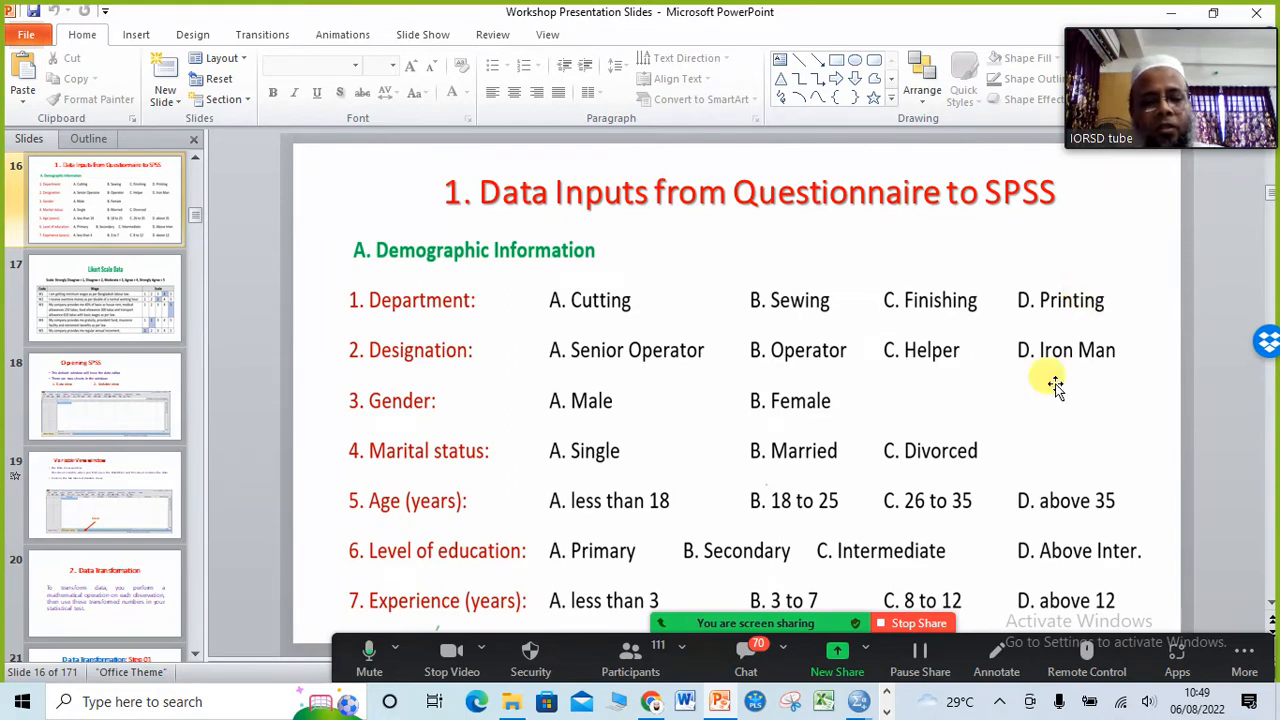
mouse_move(866, 704)
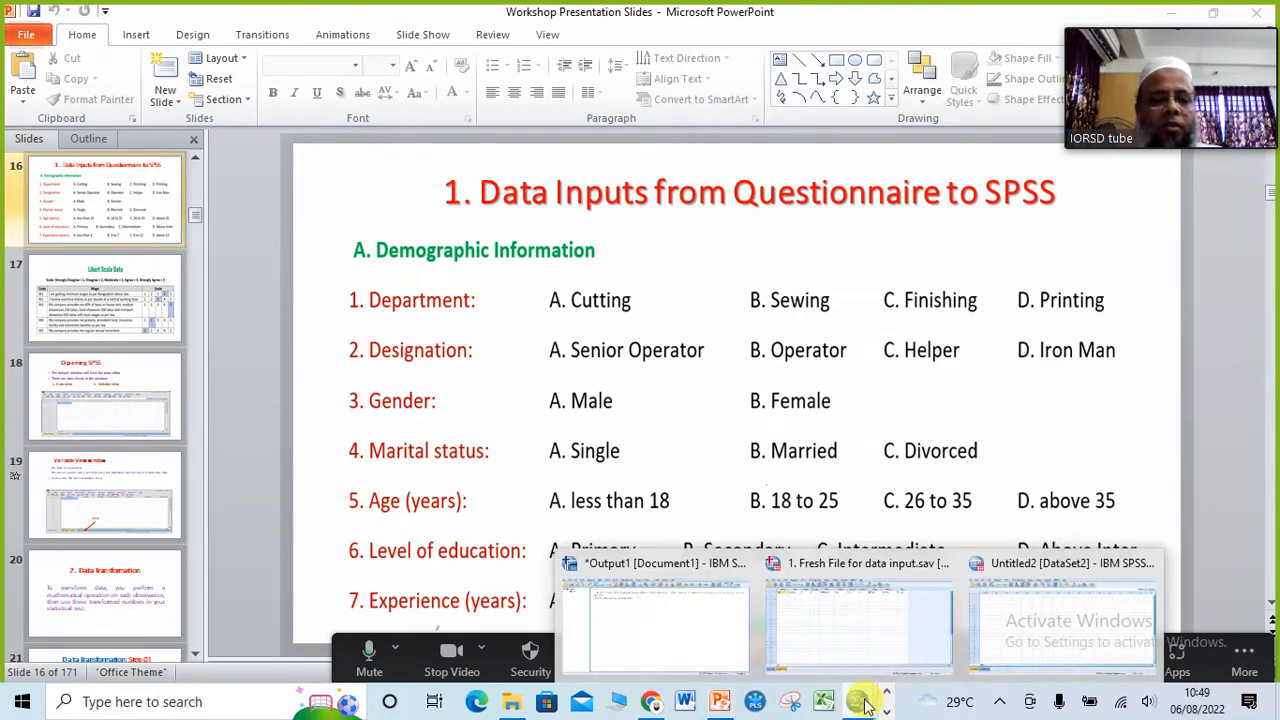
left_click(857, 645)
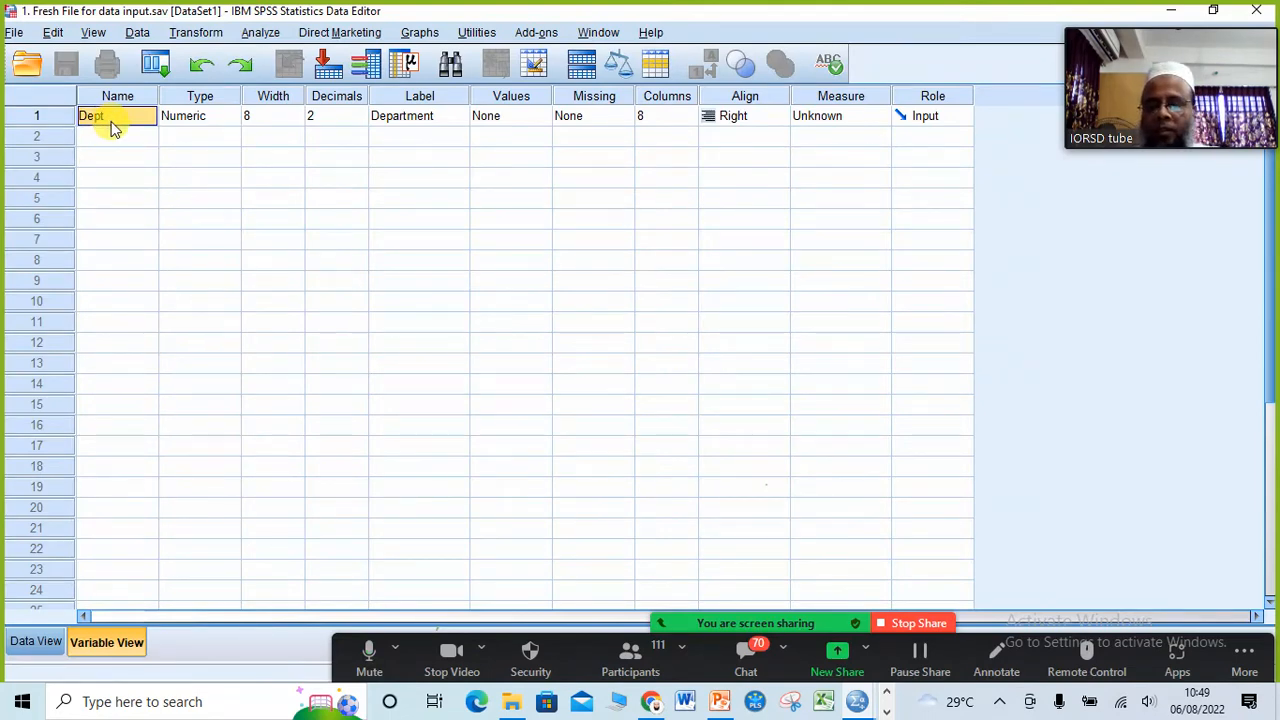
Step: Rename the Dept variable as Department and check its column heading in Data View
type("D")
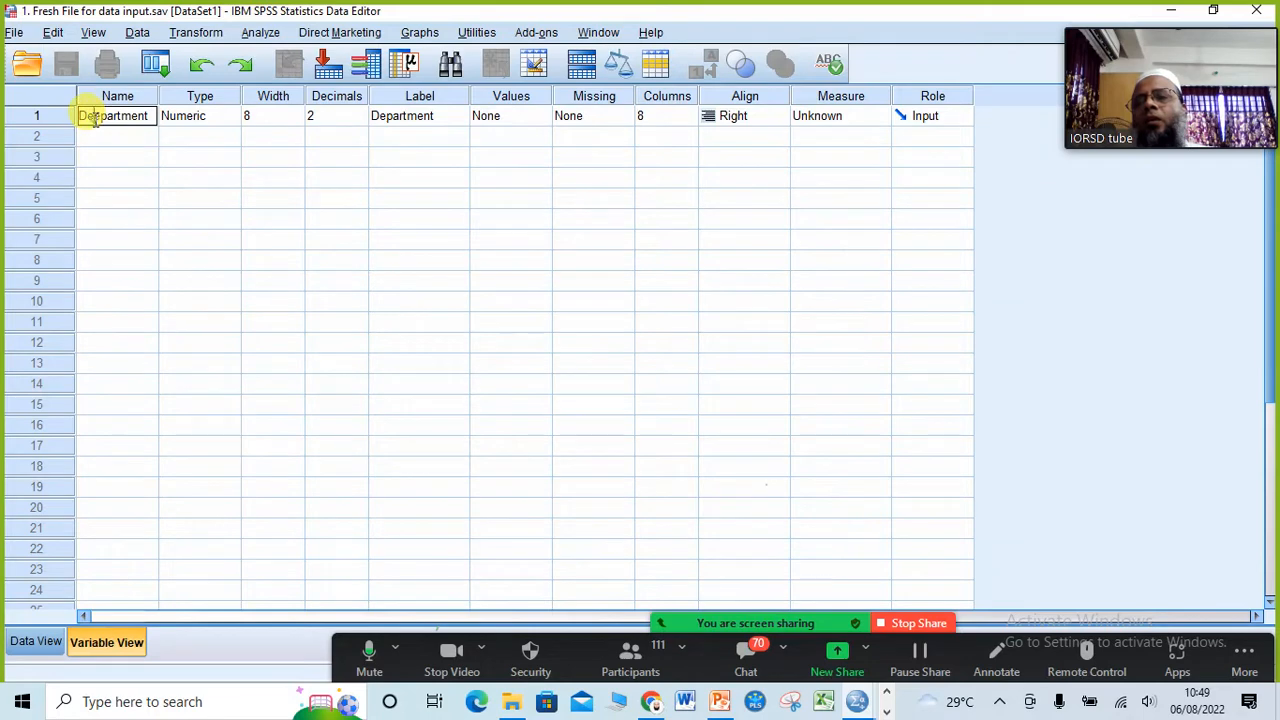
key("BackSpace")
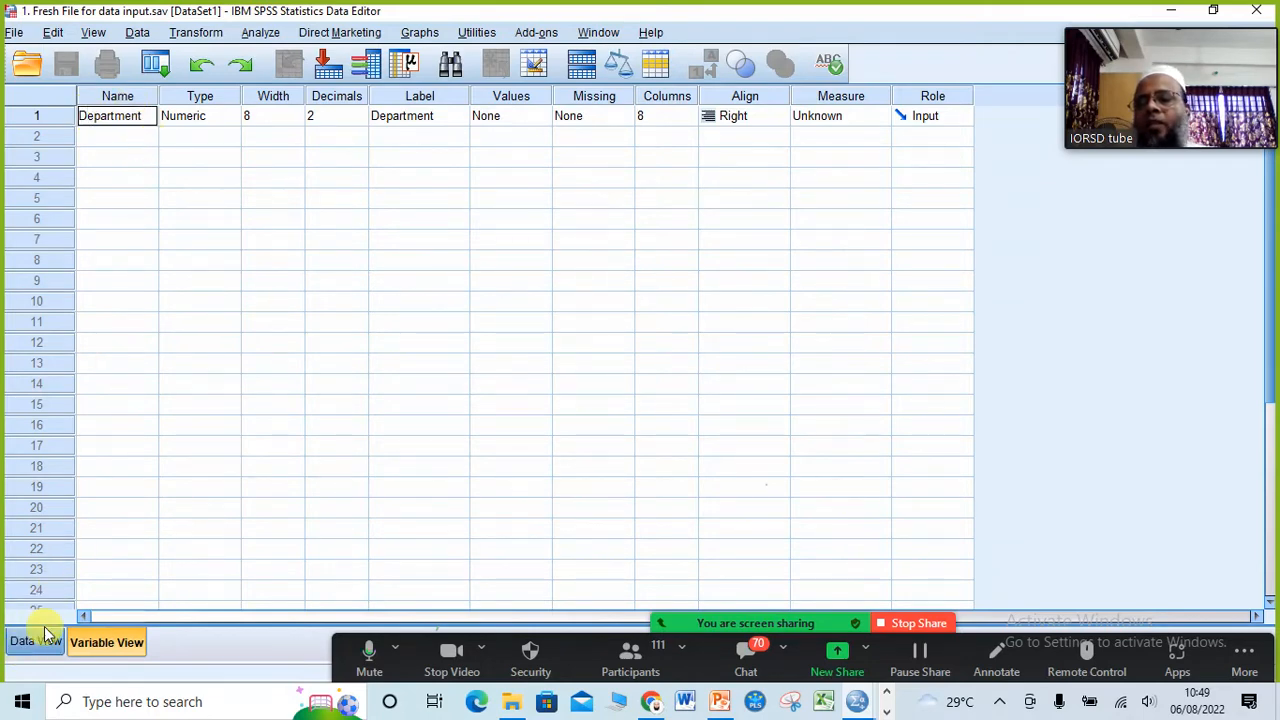
left_click(118, 178)
left_click(118, 121)
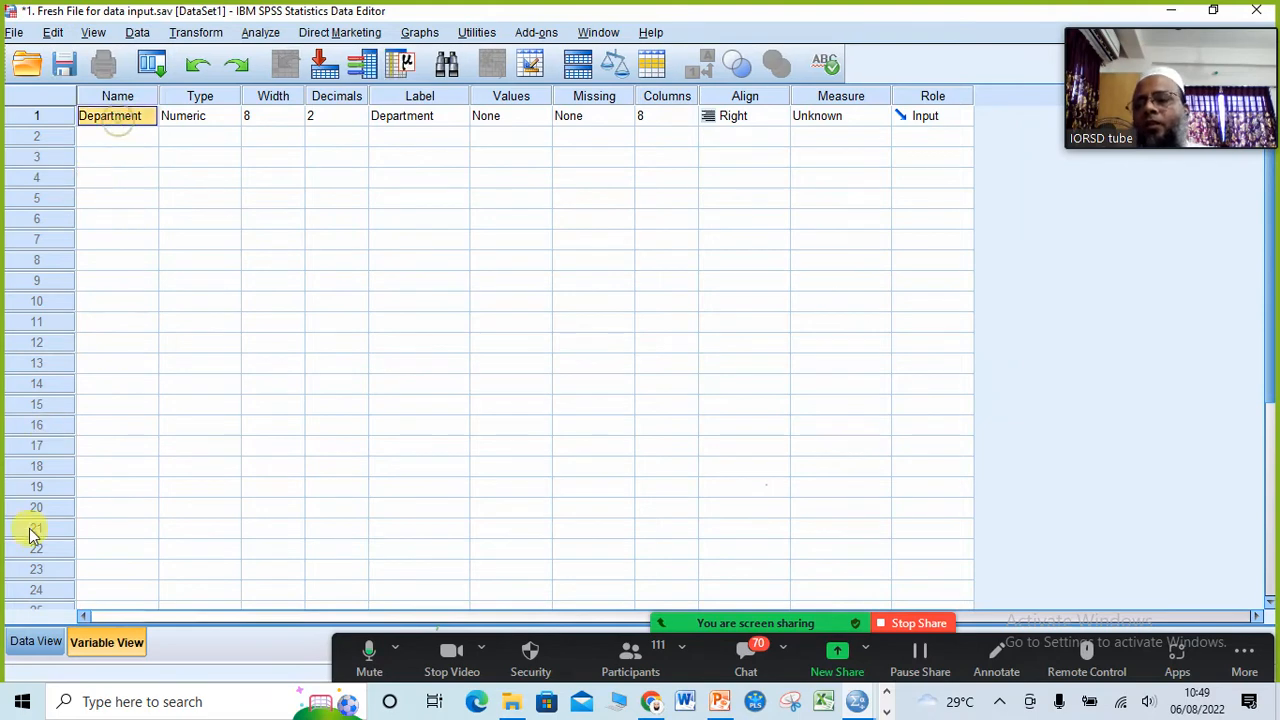
left_click(36, 641)
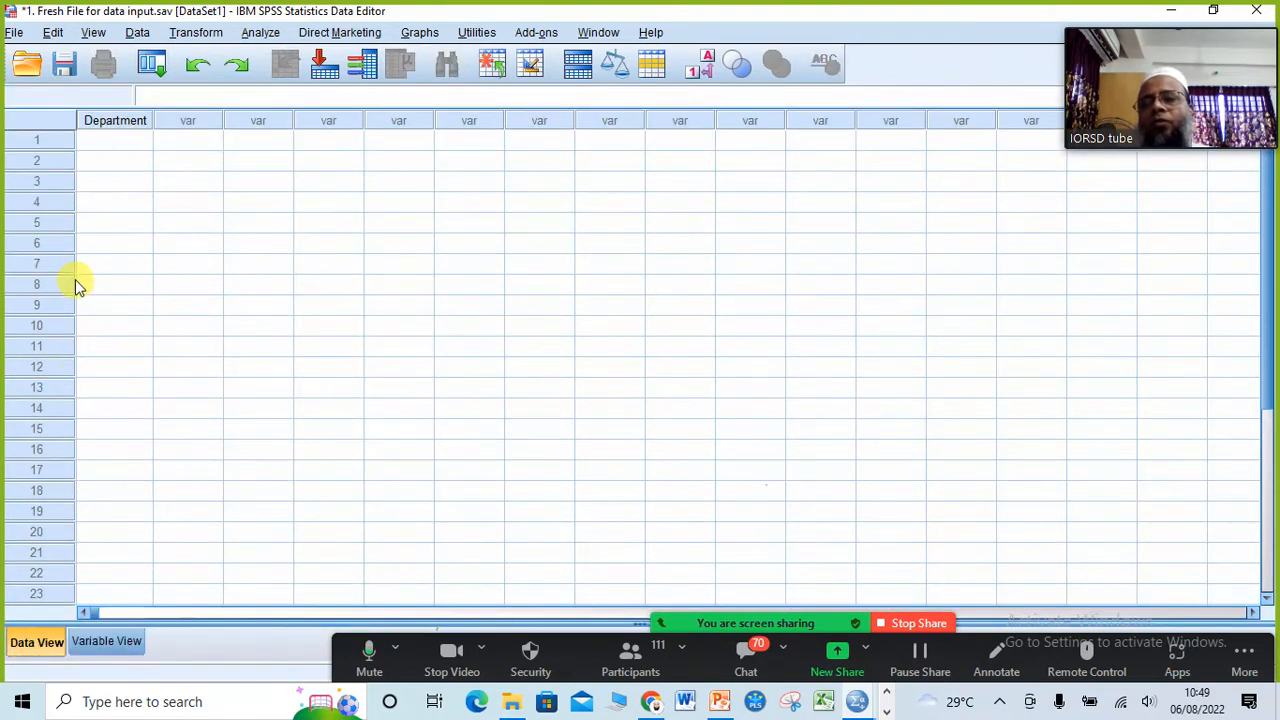
left_click(100, 640)
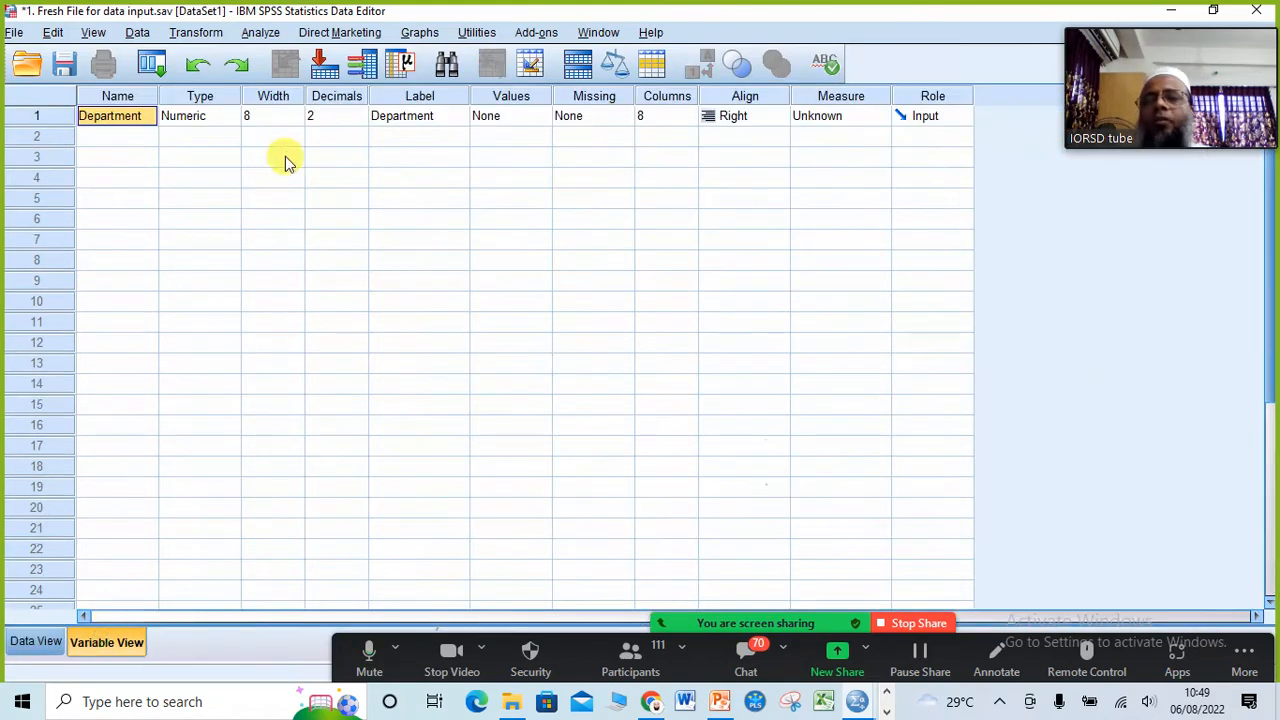
Step: Shorten the name of the first variable to Depart and select its label
left_click(145, 118)
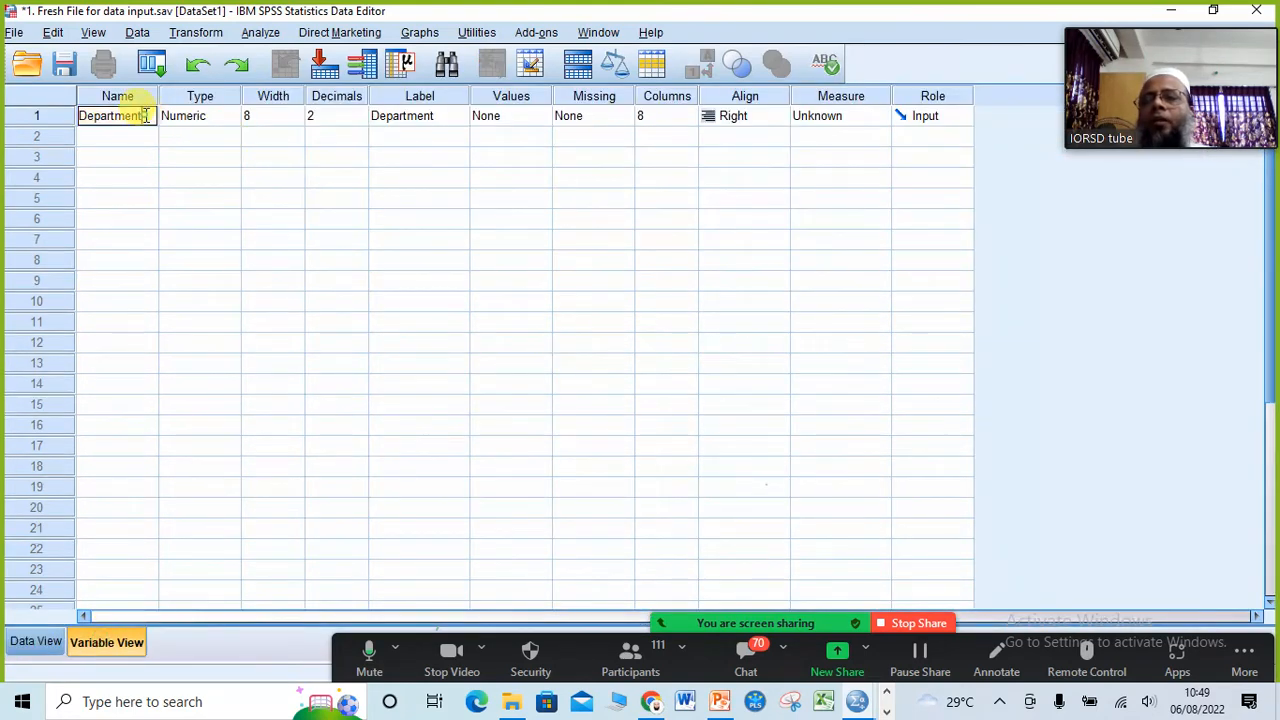
key("BackSpace")
key("BackSpace")
key("BackSpace")
key("BackSpace")
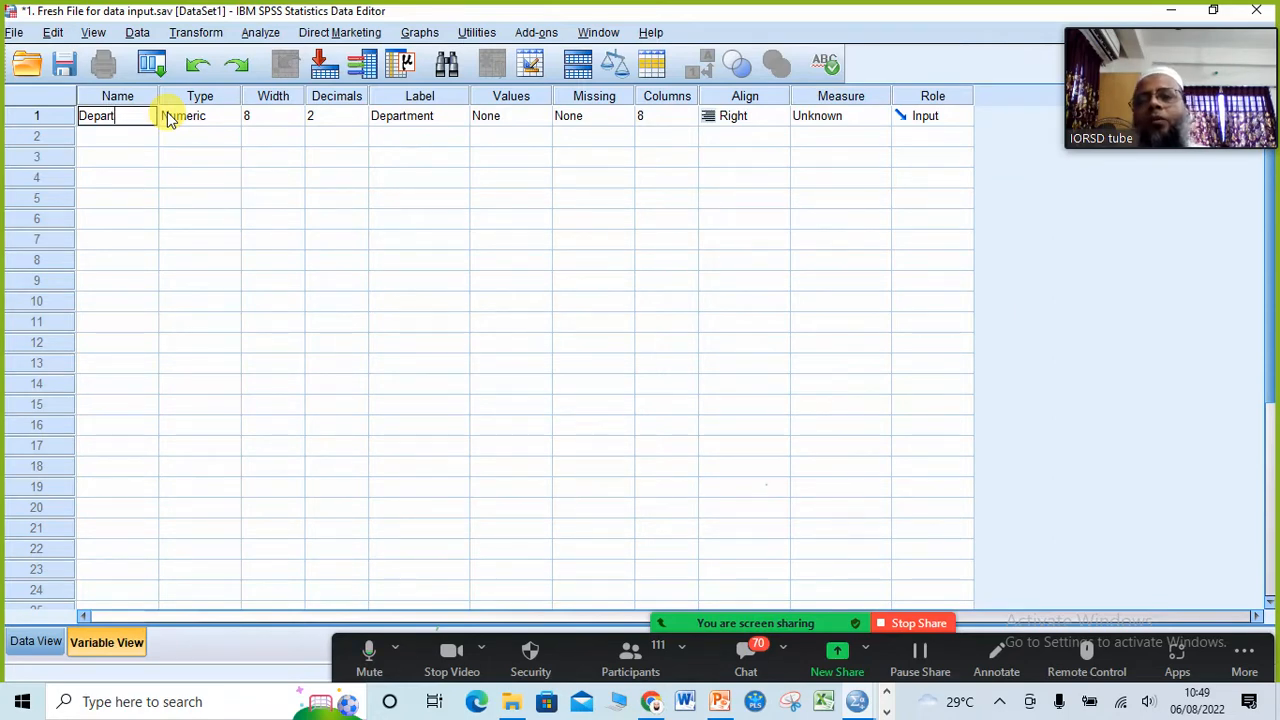
left_click(431, 120)
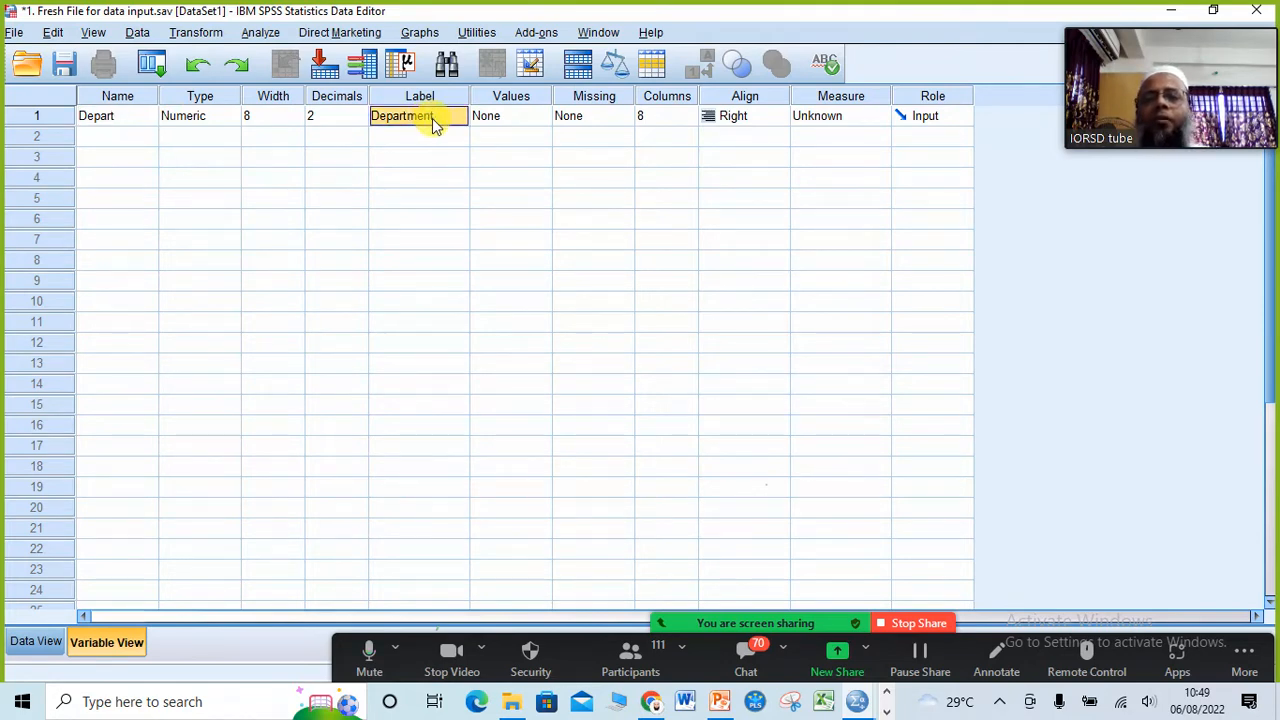
Step: View the available variable types for the Depart variable and close the dialog without changes
left_click(223, 122)
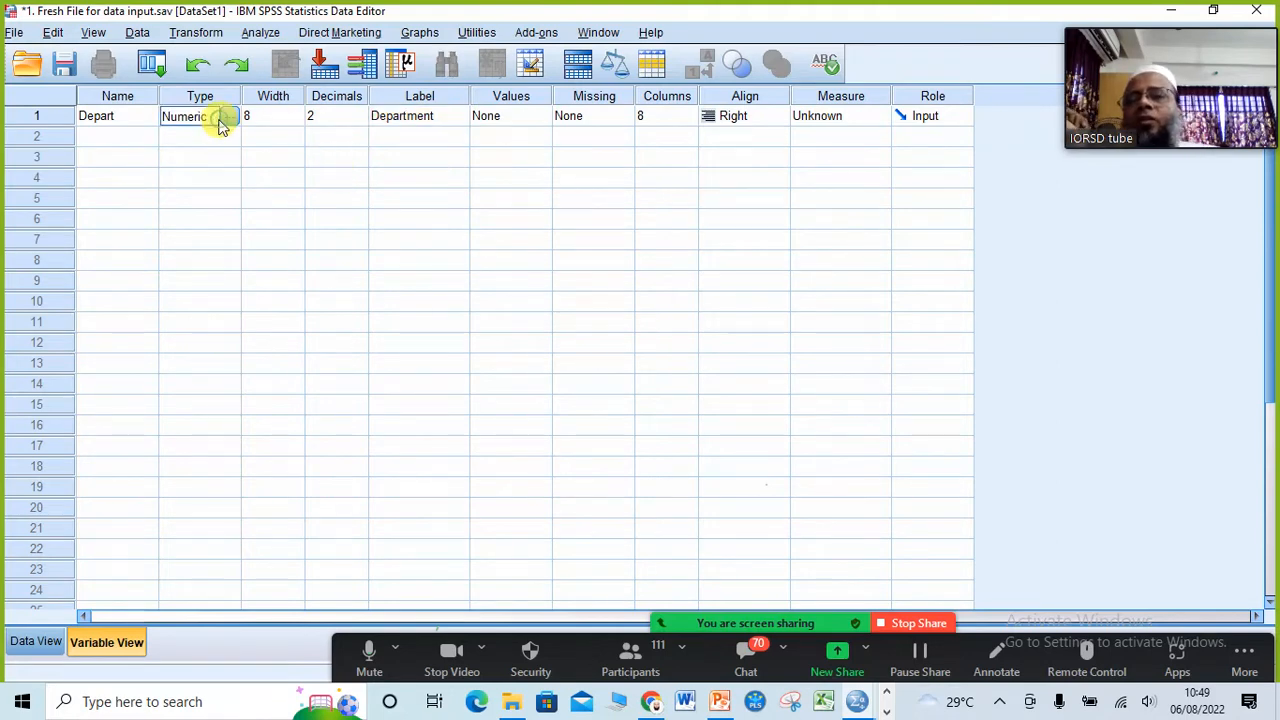
left_click(229, 117)
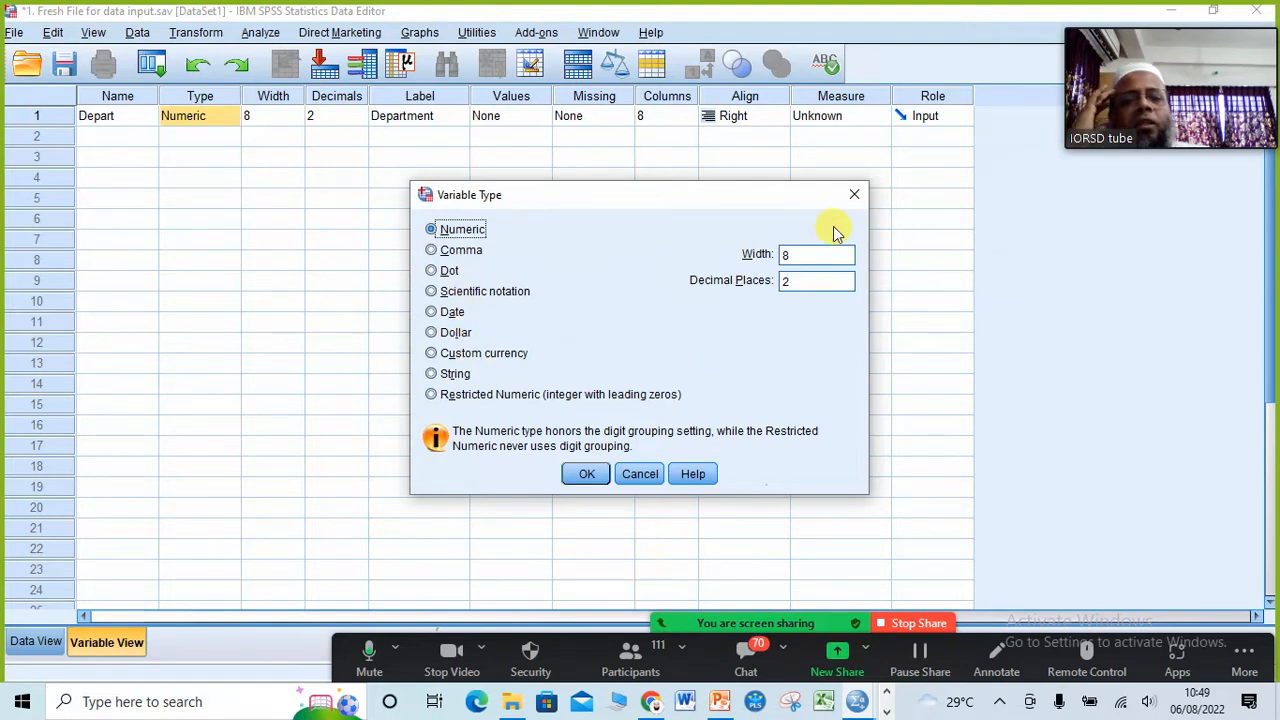
left_click(854, 194)
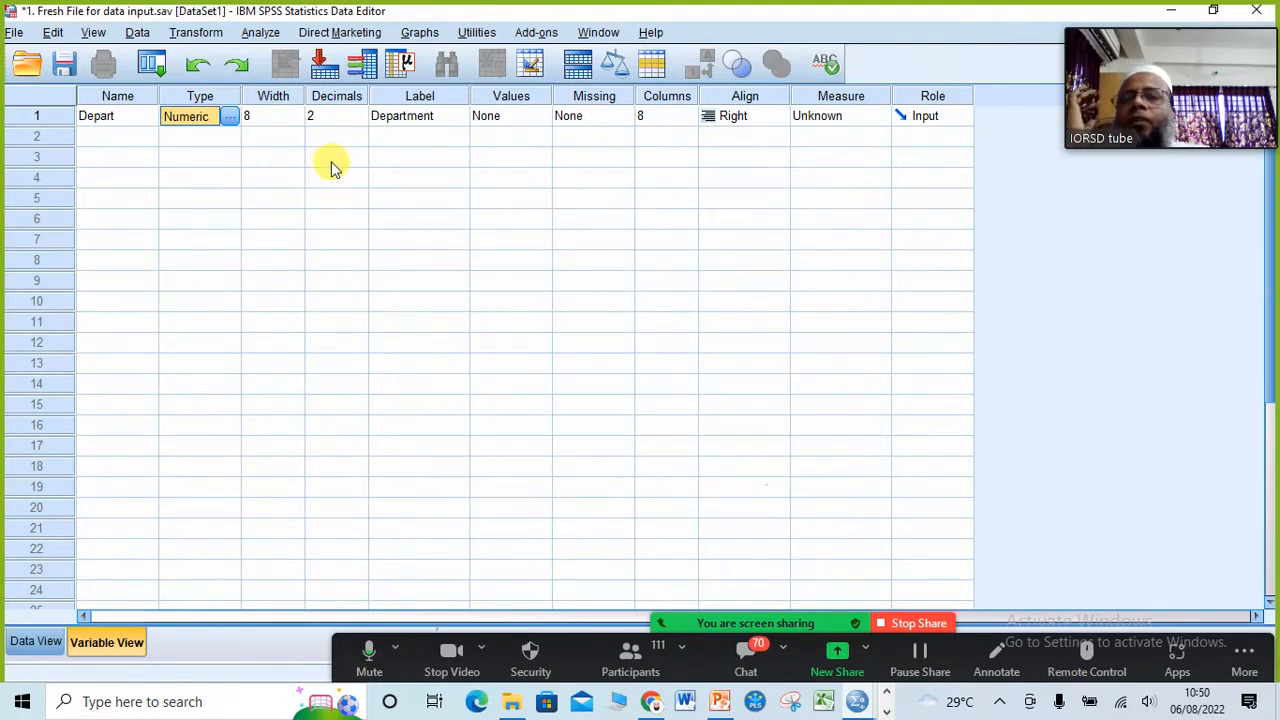
Step: Set the Depart variable's width to 18 and check its column in Data View, returning to Variable View
left_click(283, 120)
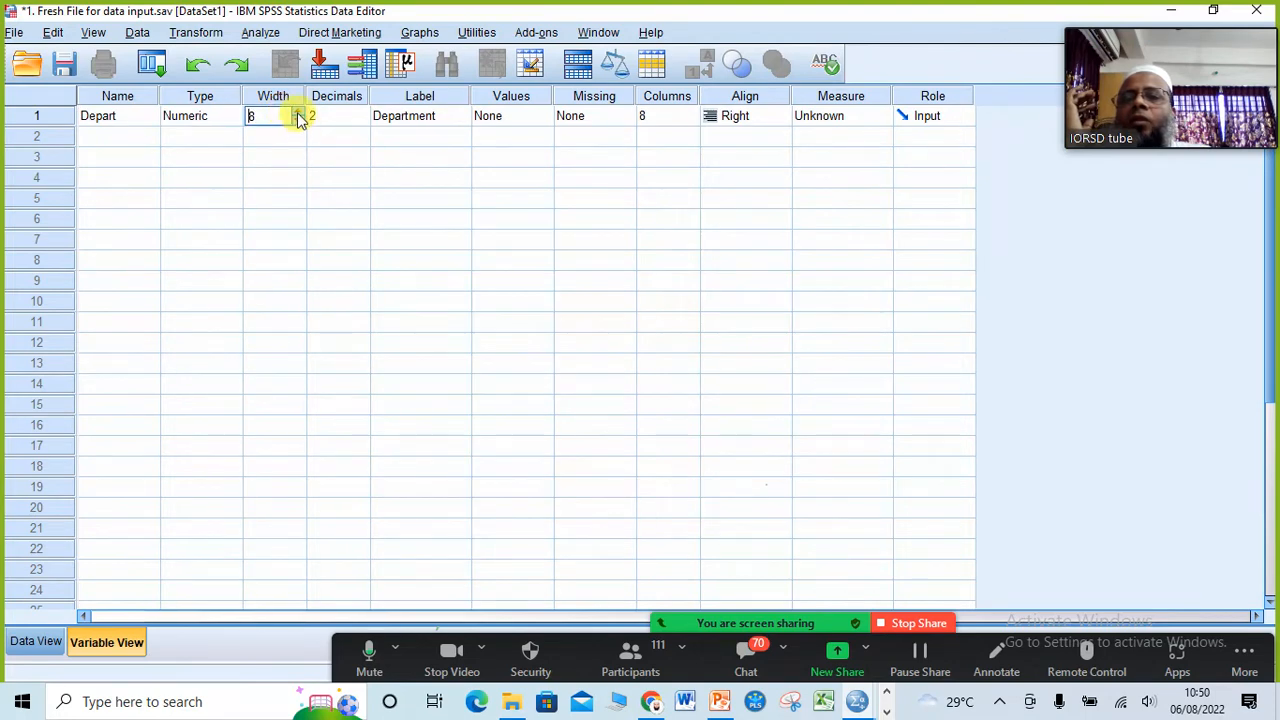
left_click(297, 112)
left_click(297, 112)
left_click(297, 112)
left_click(297, 112)
left_click(297, 112)
left_click(253, 115)
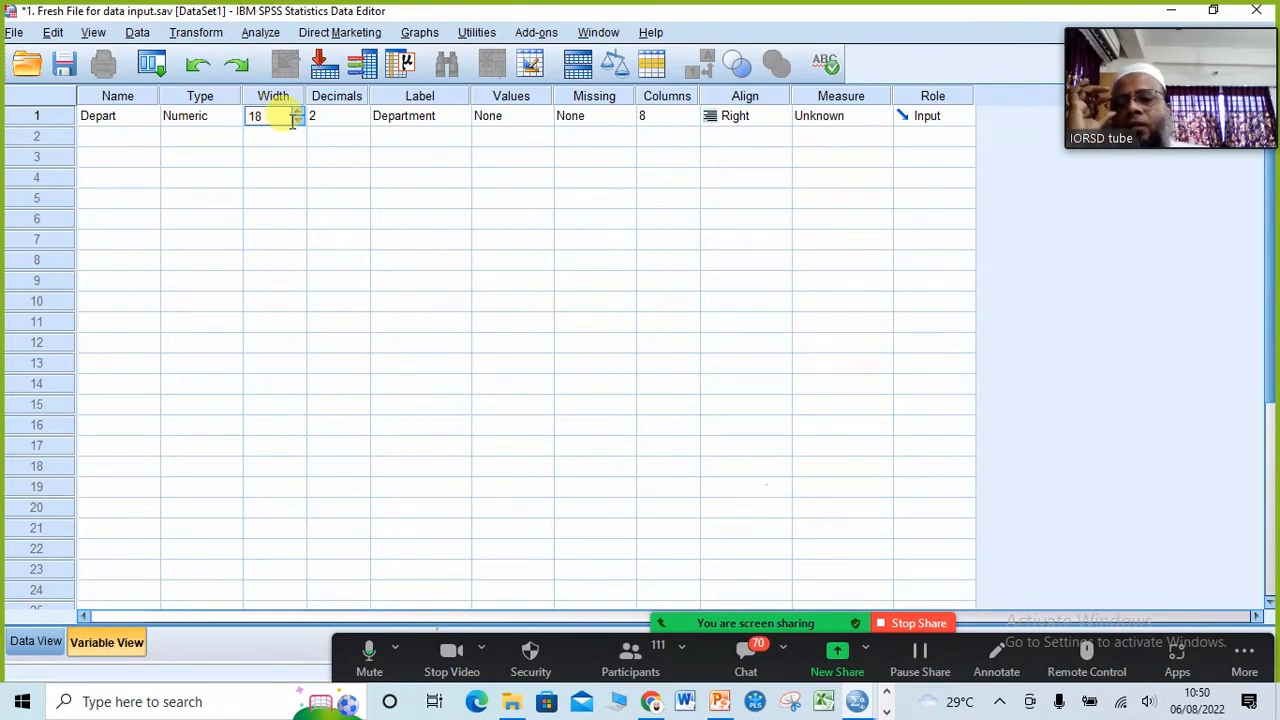
left_click(36, 642)
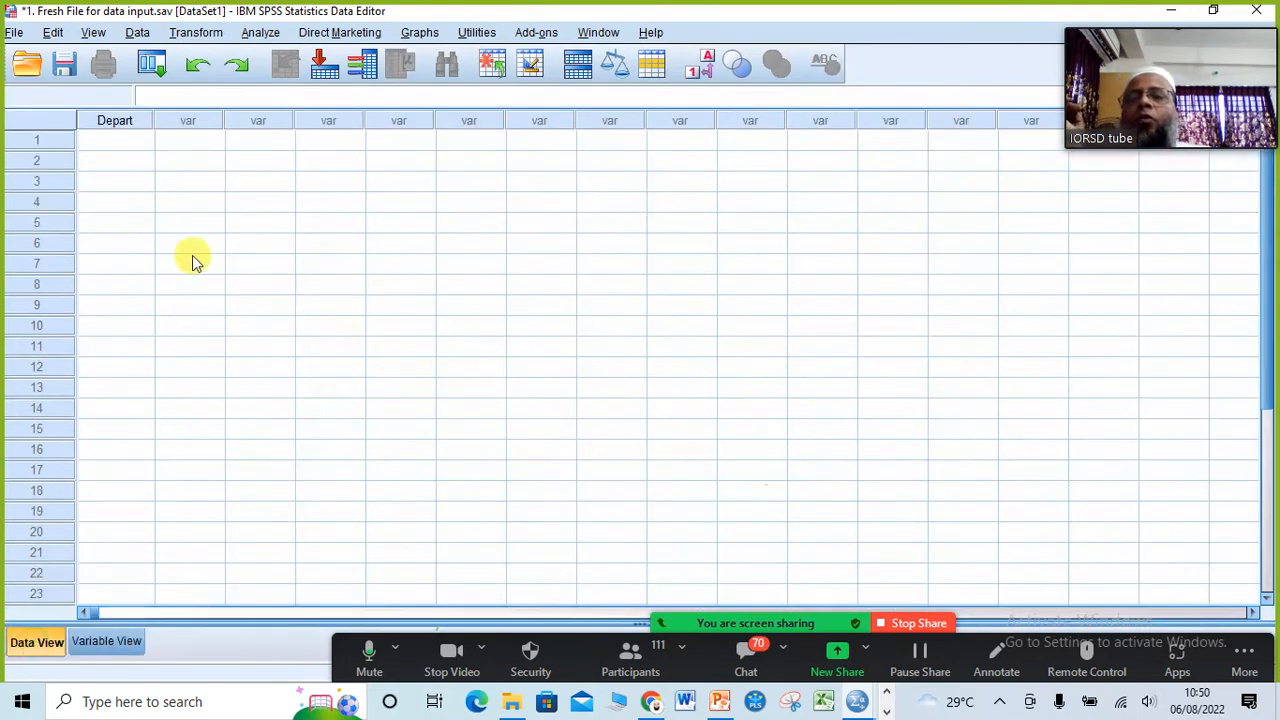
left_click(110, 642)
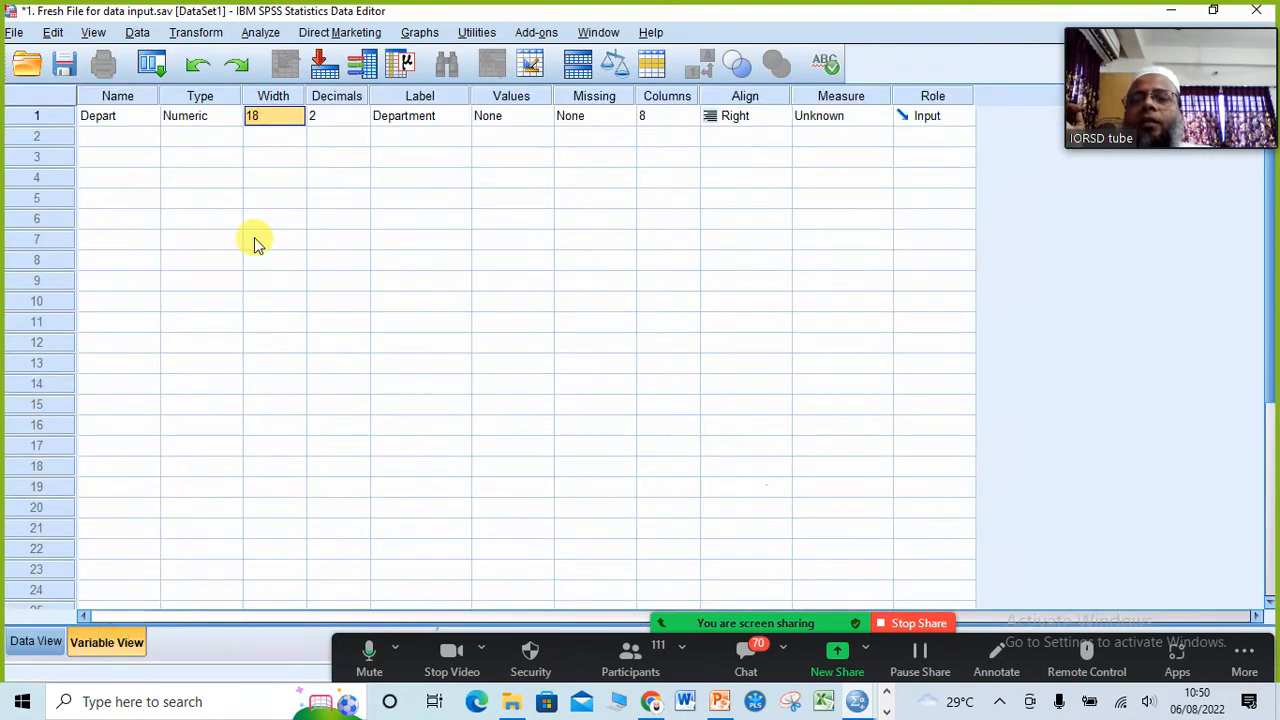
left_click(32, 642)
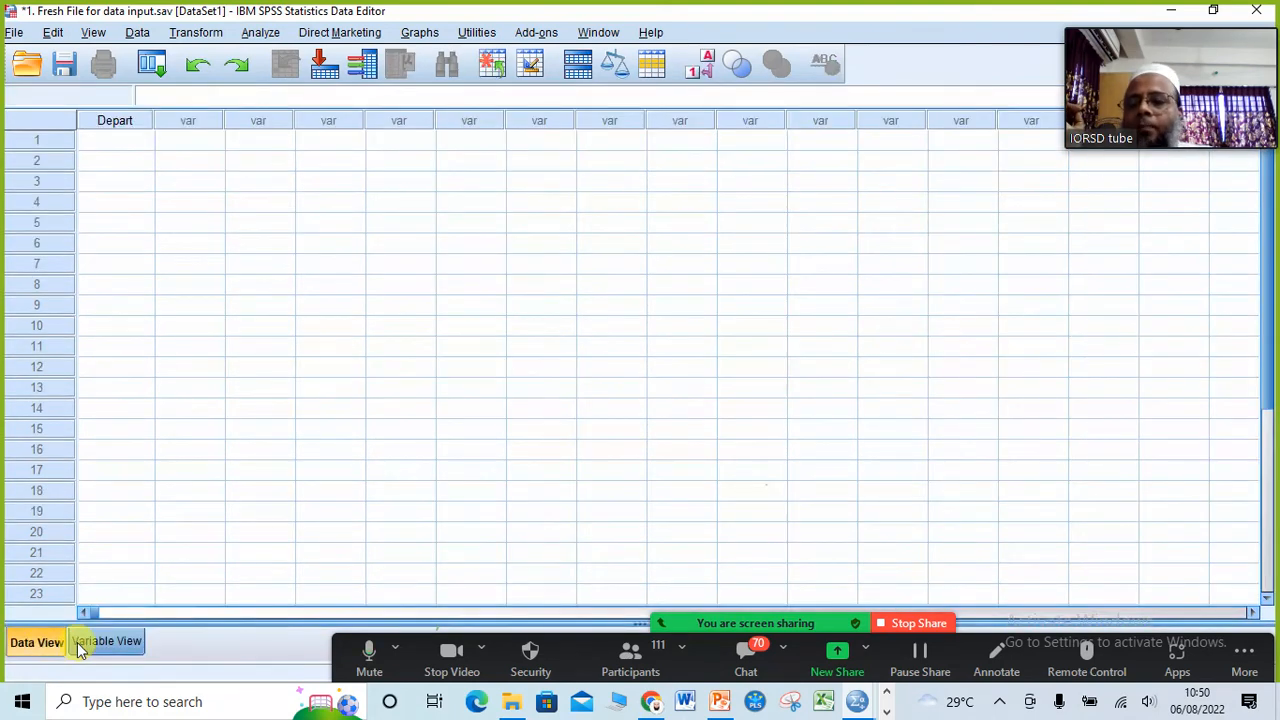
left_click(103, 641)
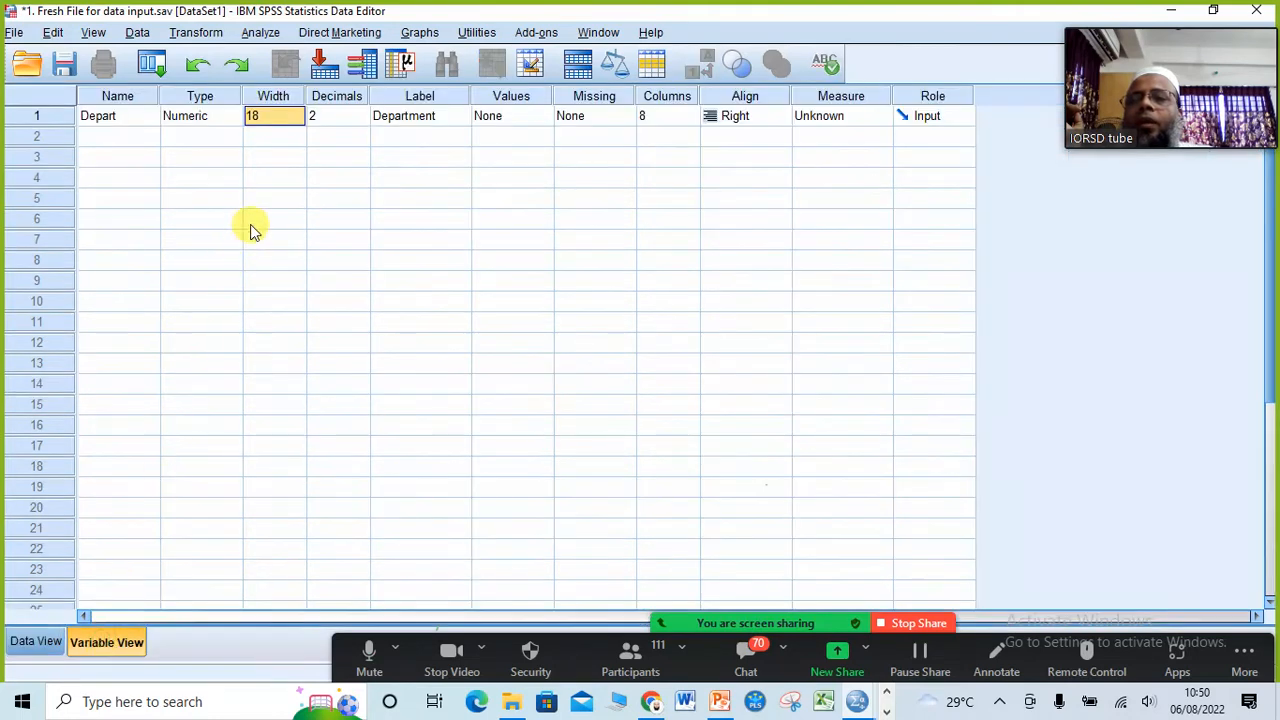
Step: Set the Depart variable's decimals to 0, inspect the empty grid in Data View, and return to Variable View
left_click(362, 117)
left_click(363, 122)
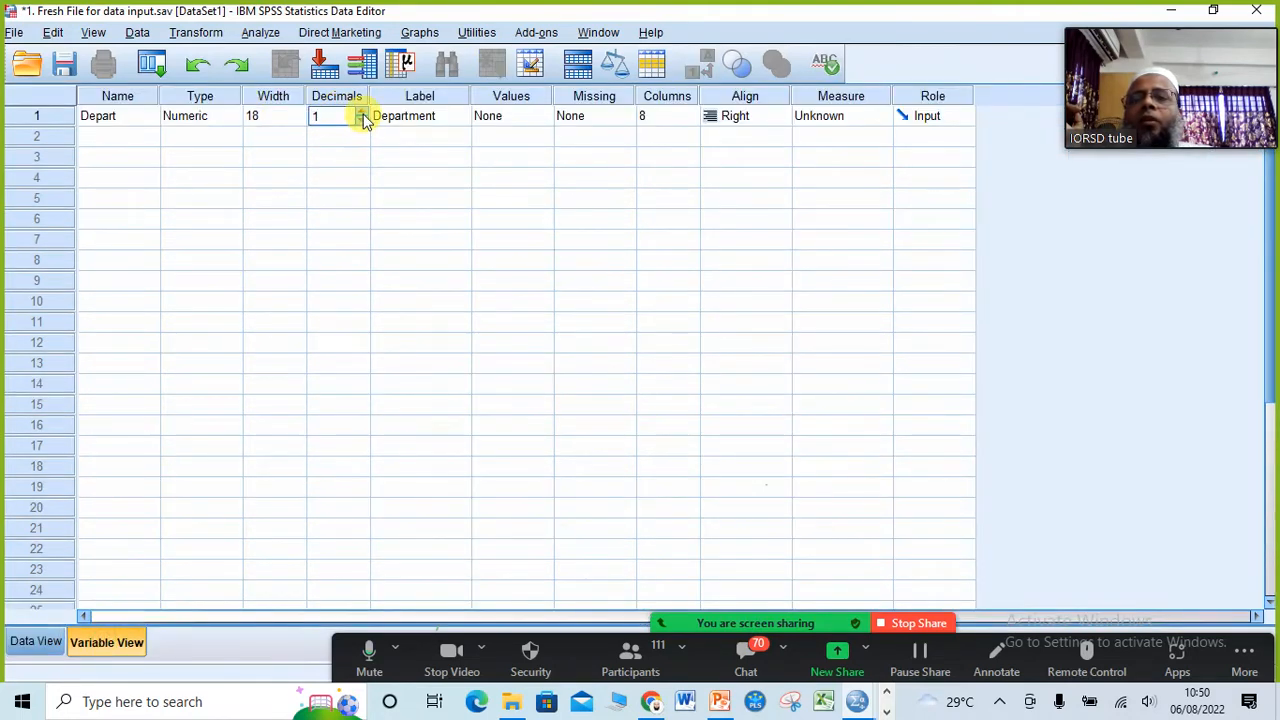
left_click(362, 113)
left_click(362, 113)
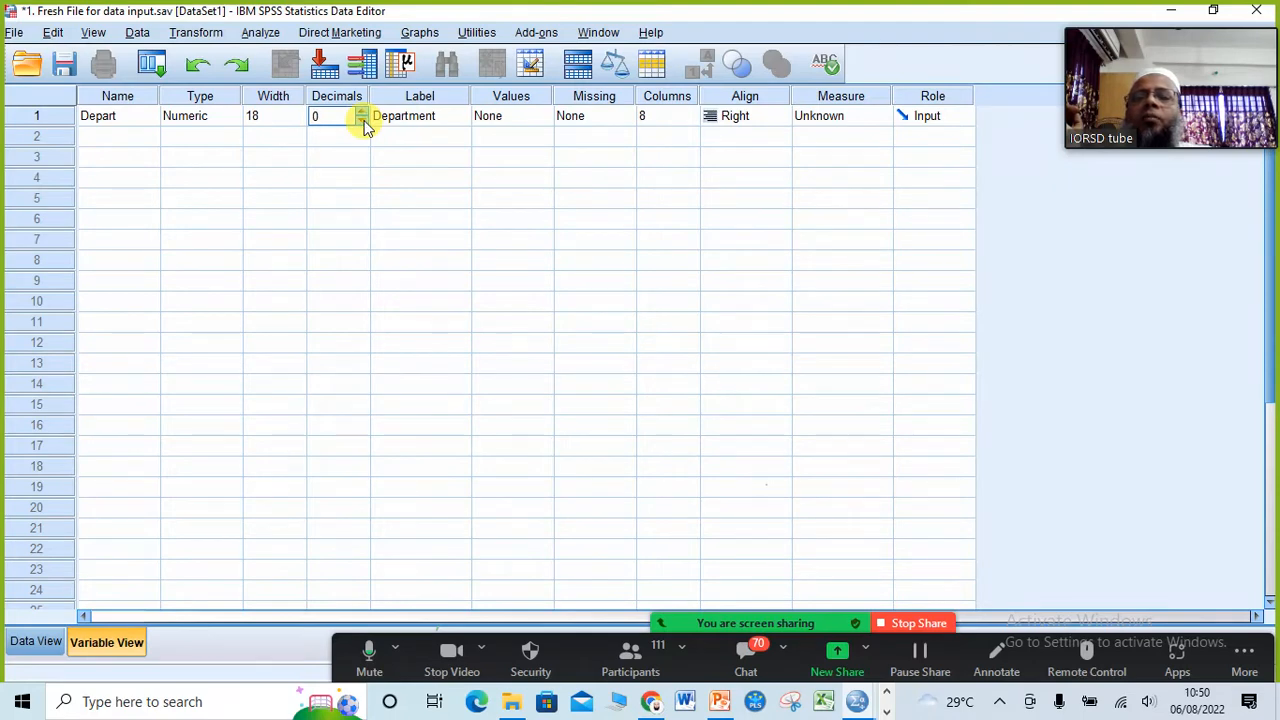
left_click(37, 641)
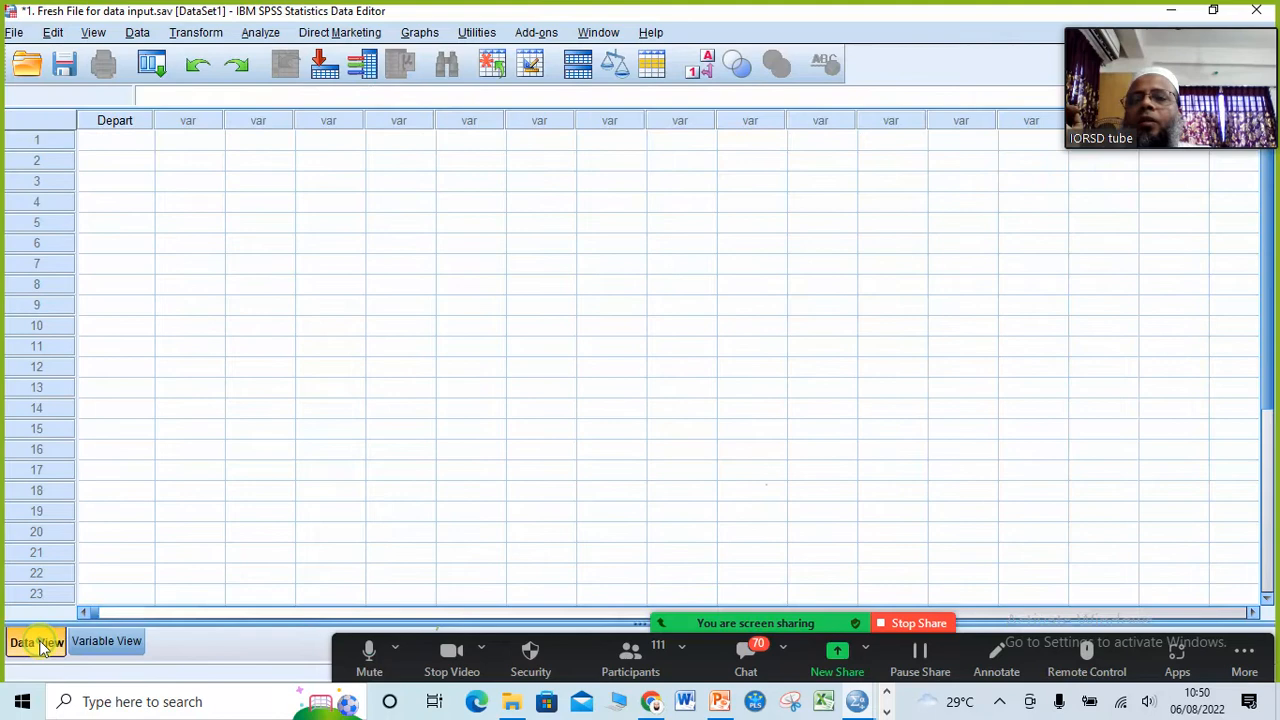
left_click(196, 142)
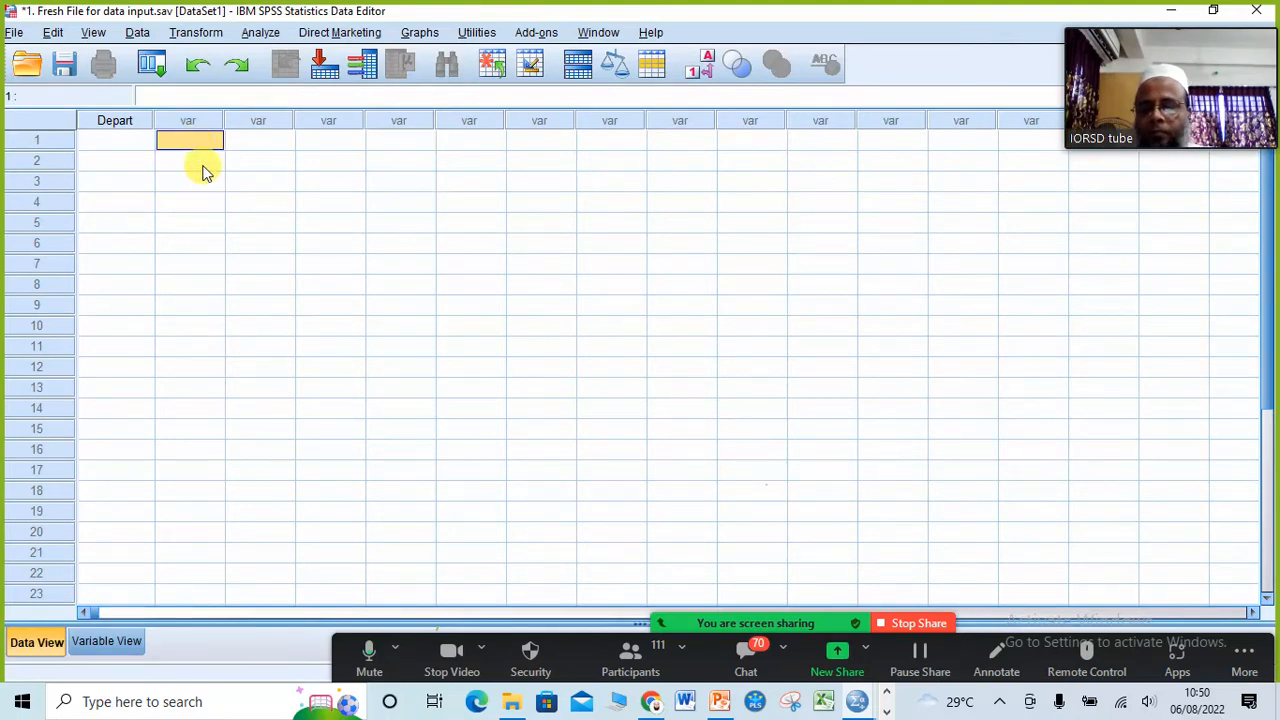
left_click(100, 641)
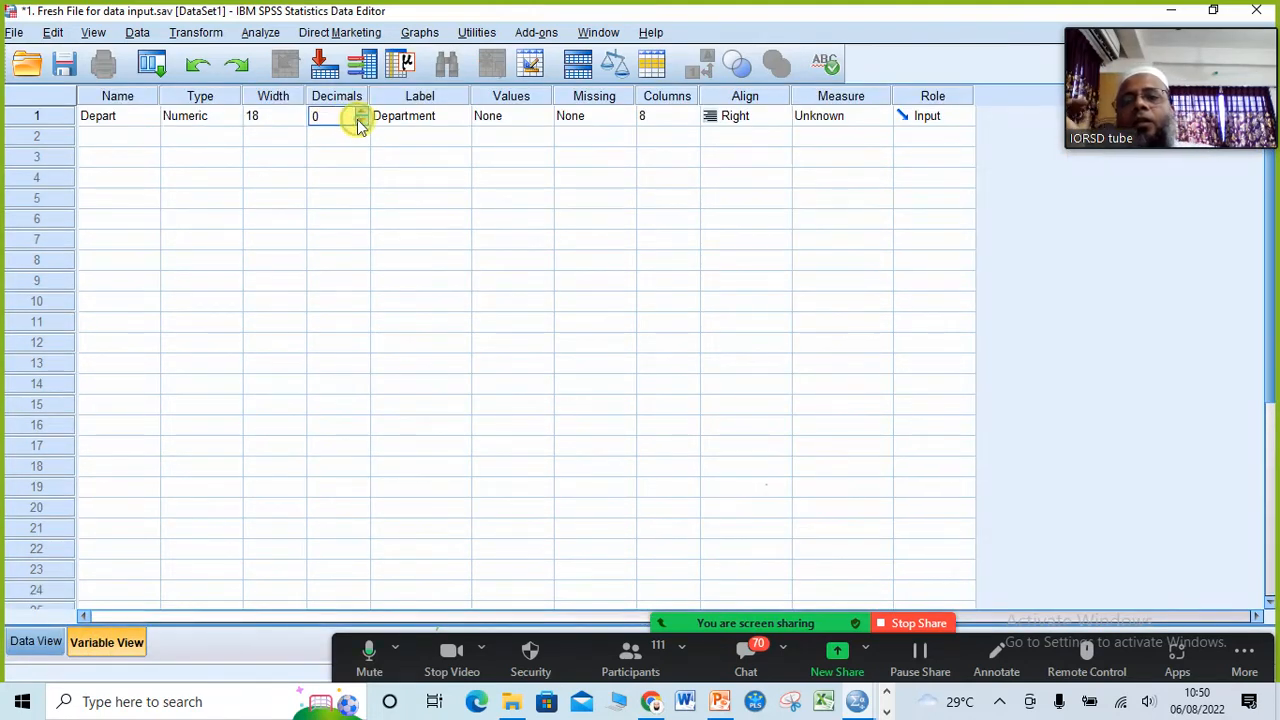
Step: Set the Depart variable's decimals back to 2 and select its Department label
left_click(362, 112)
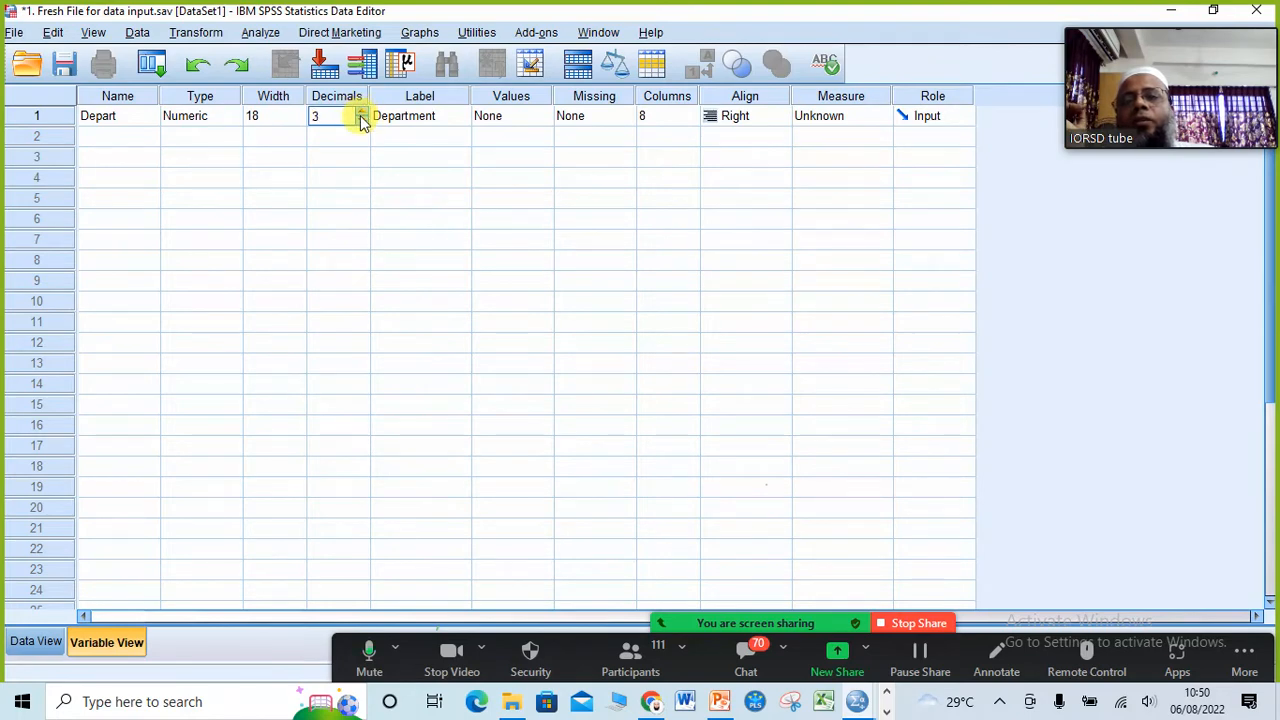
left_click(362, 120)
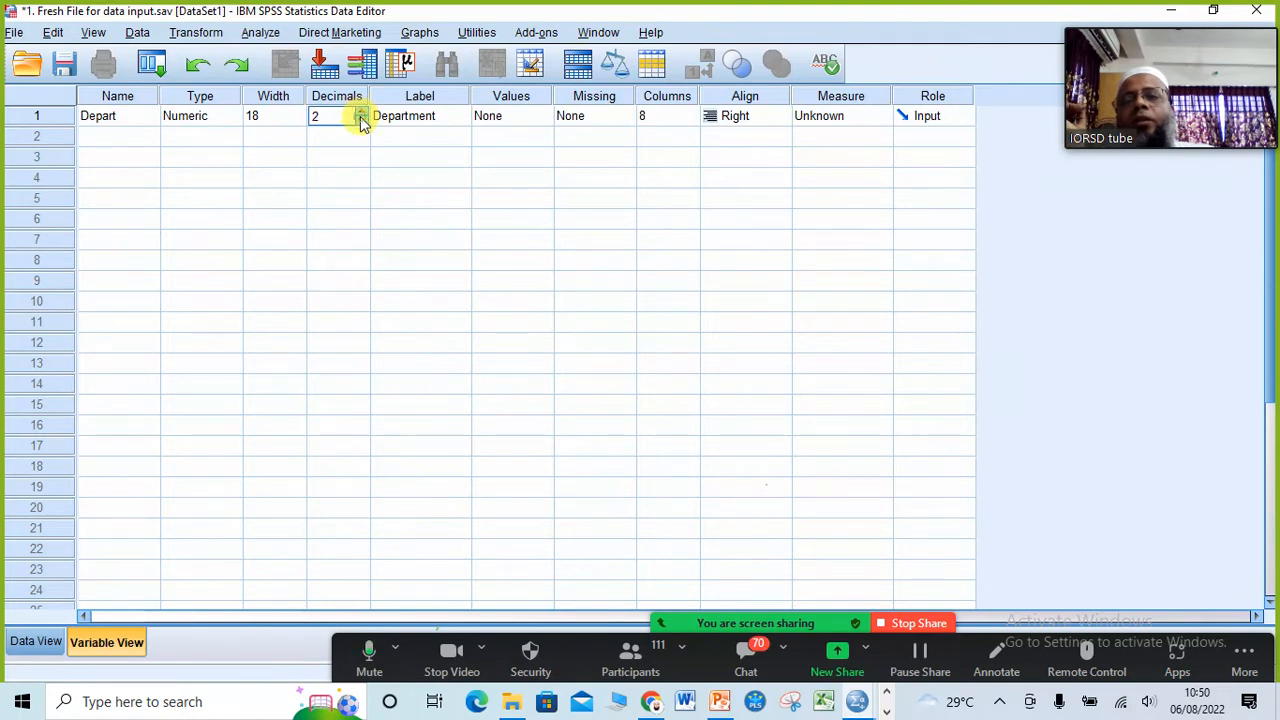
left_click(445, 117)
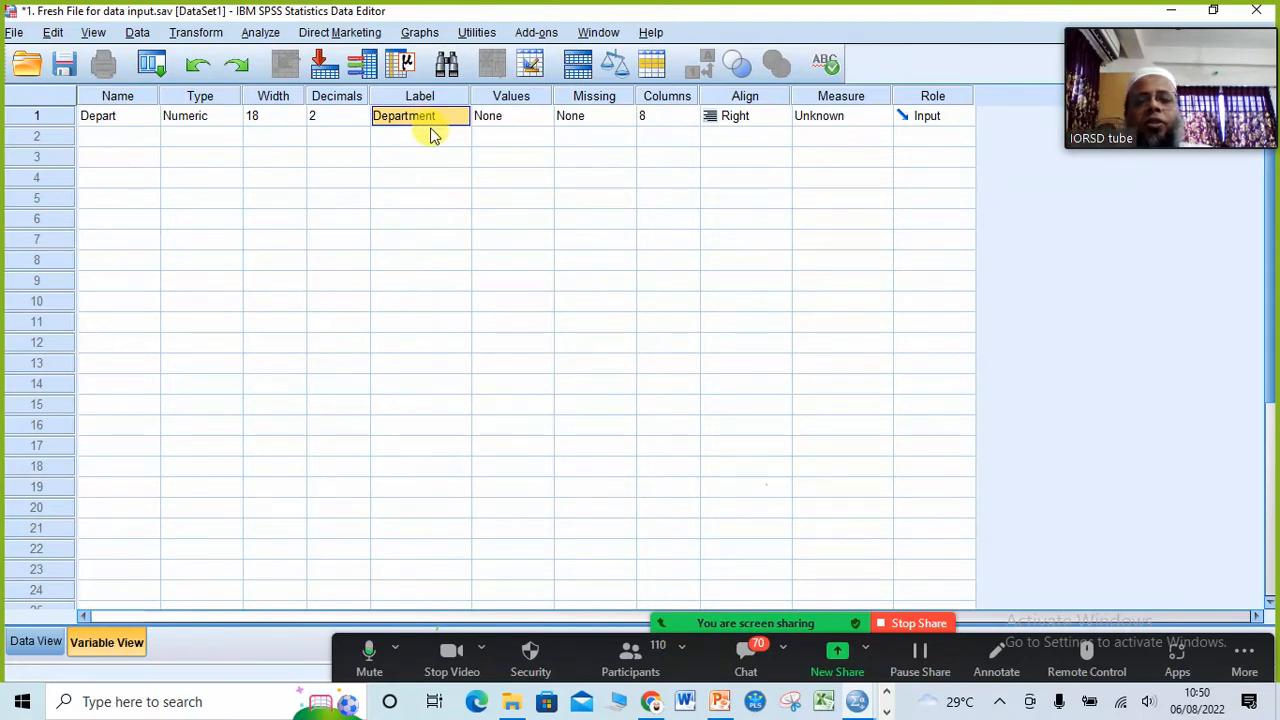
Step: Open the Value Labels dialog for Depart, read the Department answer options on the PowerPoint slide, and return to SPSS
left_click(545, 118)
left_click(540, 116)
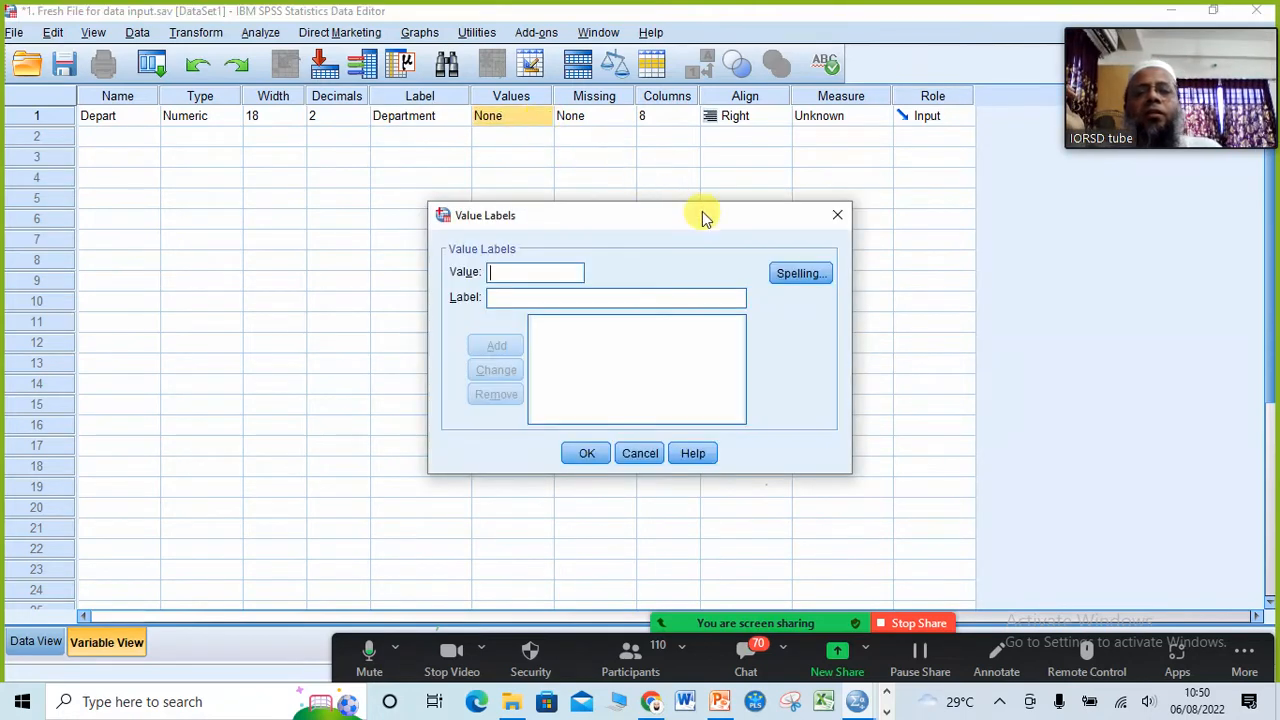
left_click(834, 216)
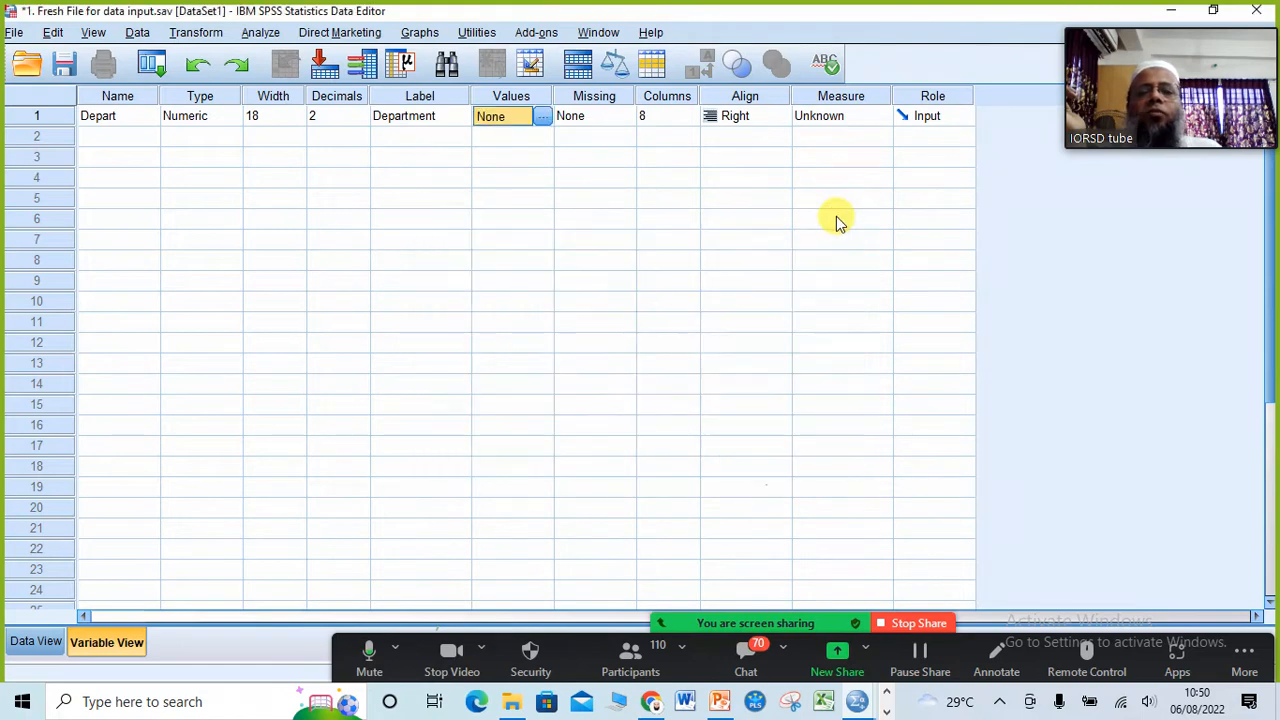
left_click(540, 119)
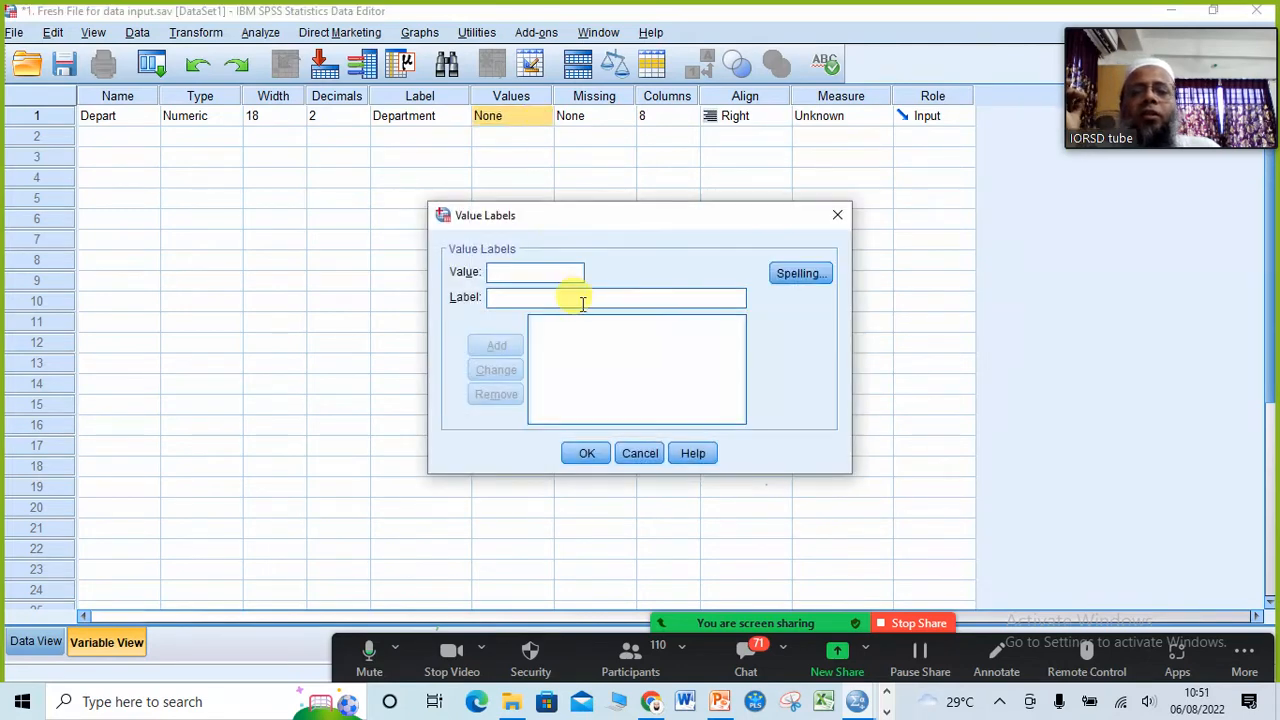
left_click(720, 701)
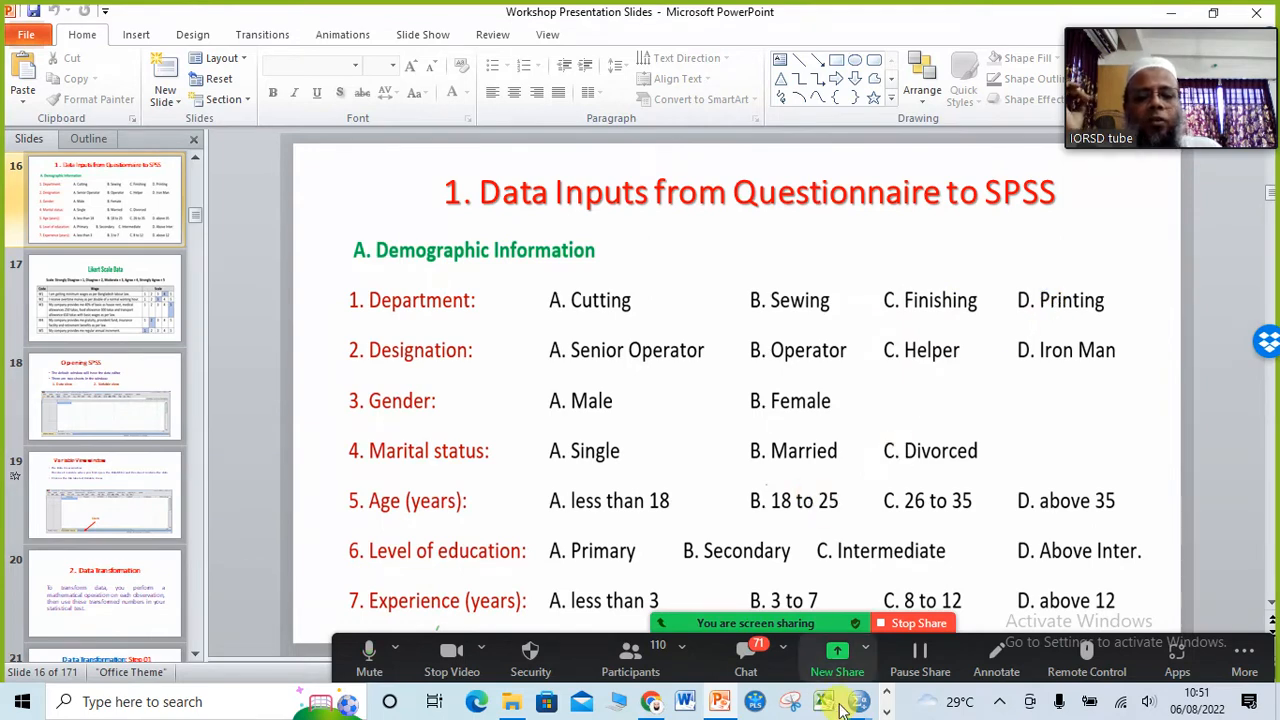
mouse_move(860, 706)
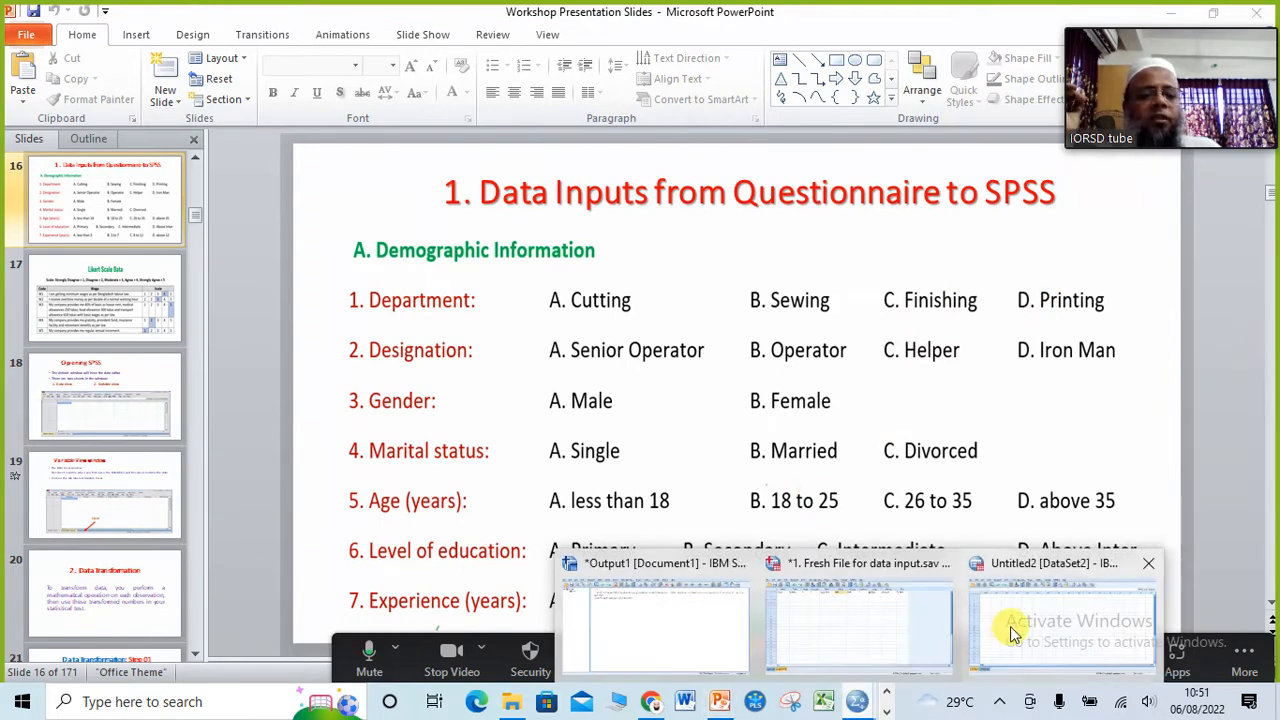
left_click(915, 632)
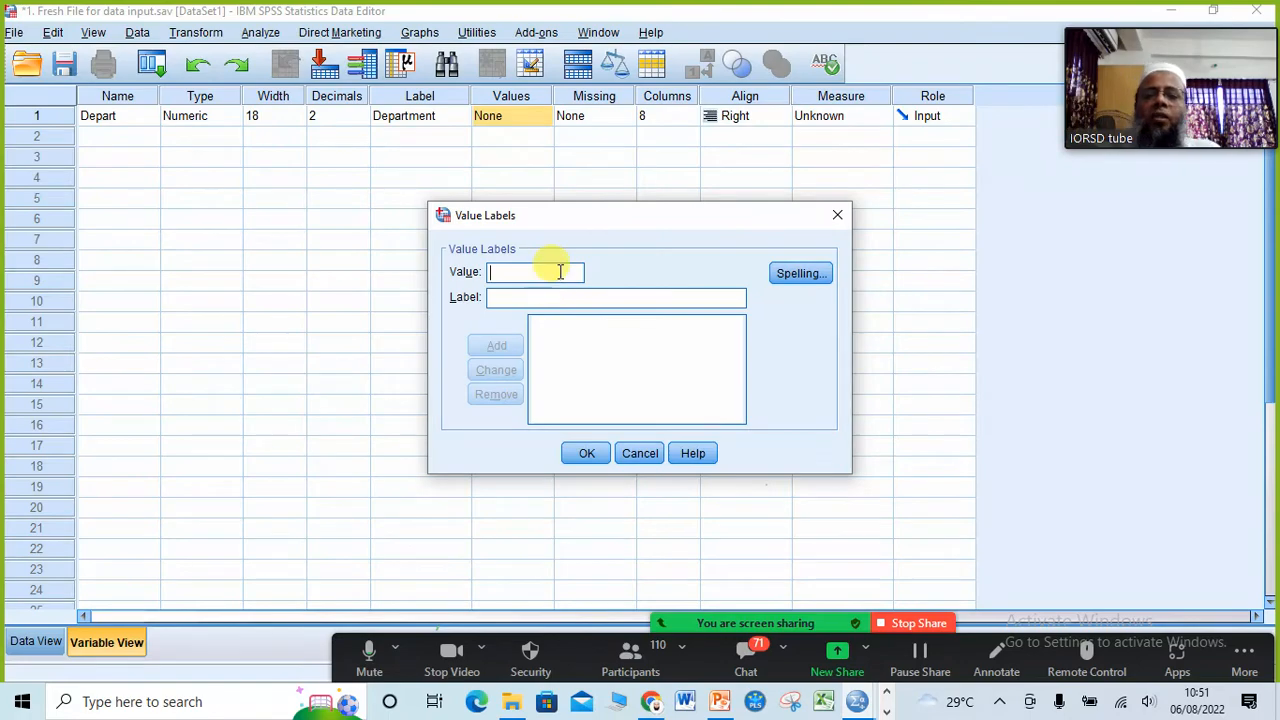
Step: Try to define value 1 as Cutting for Depart, rechecking the PowerPoint slide, and dismiss the Value Labels dialog
type("1")
left_click(492, 297)
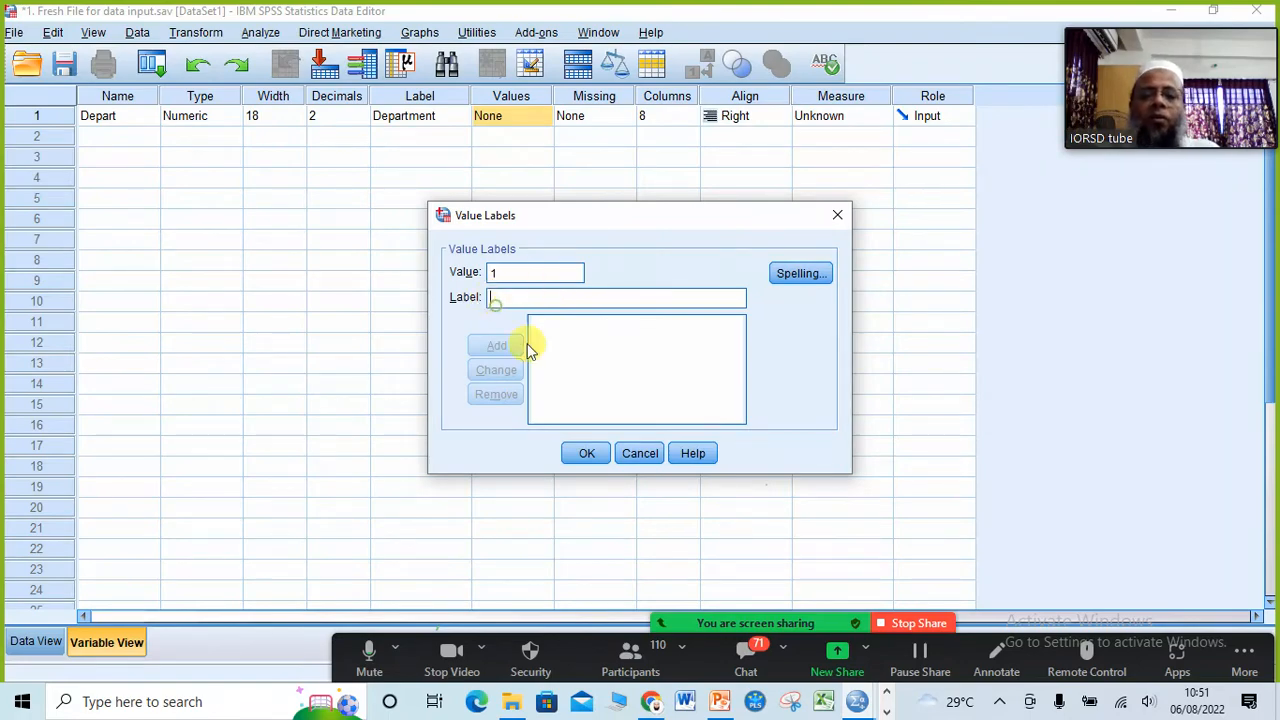
left_click(718, 702)
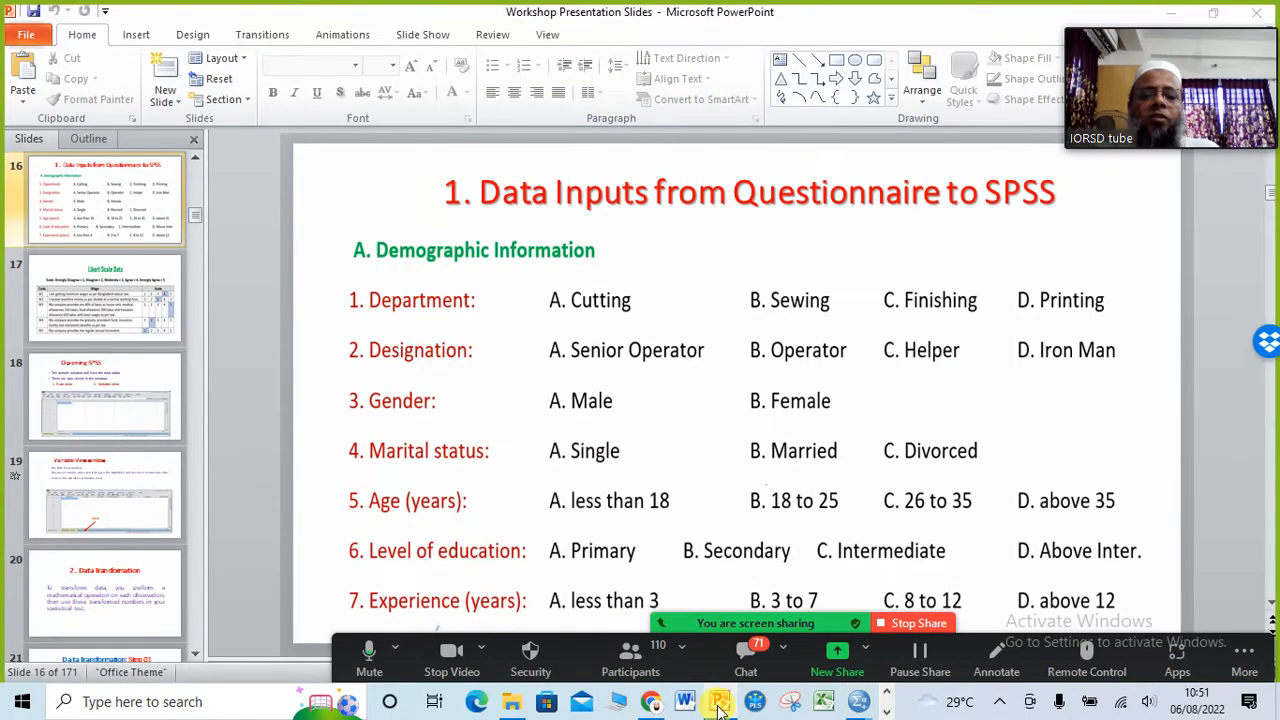
left_click(720, 702)
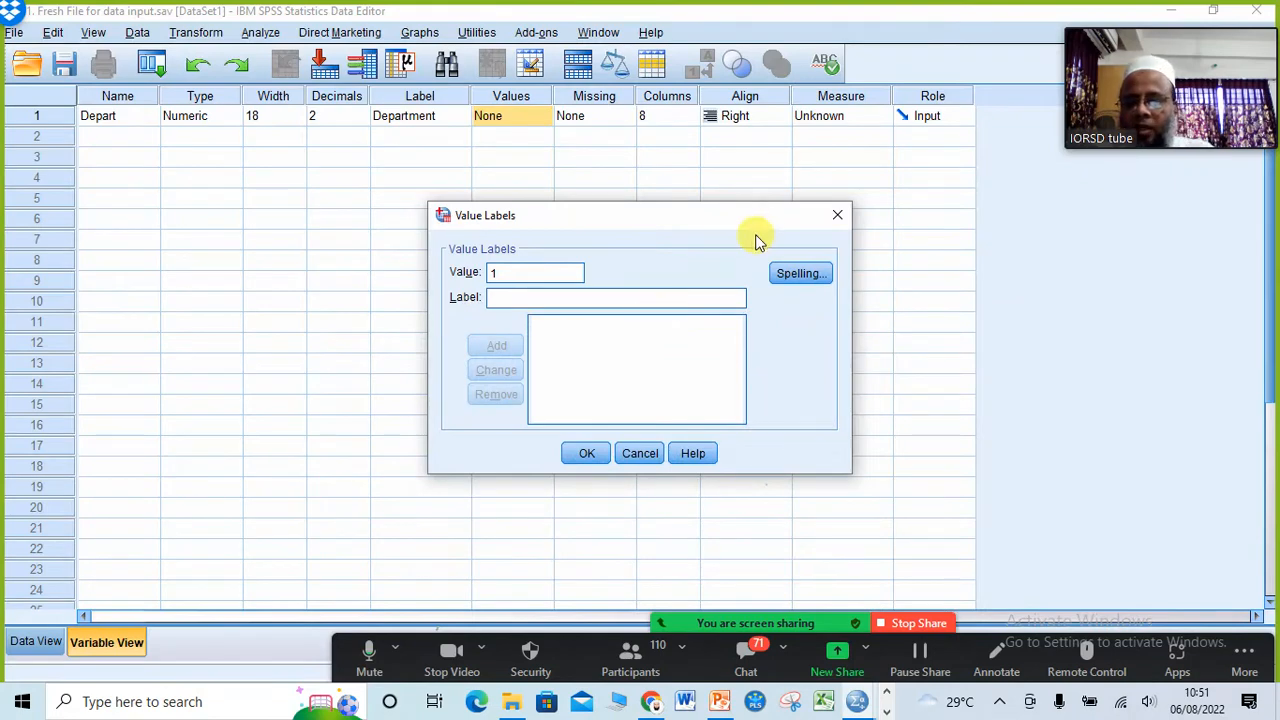
type("Cutting")
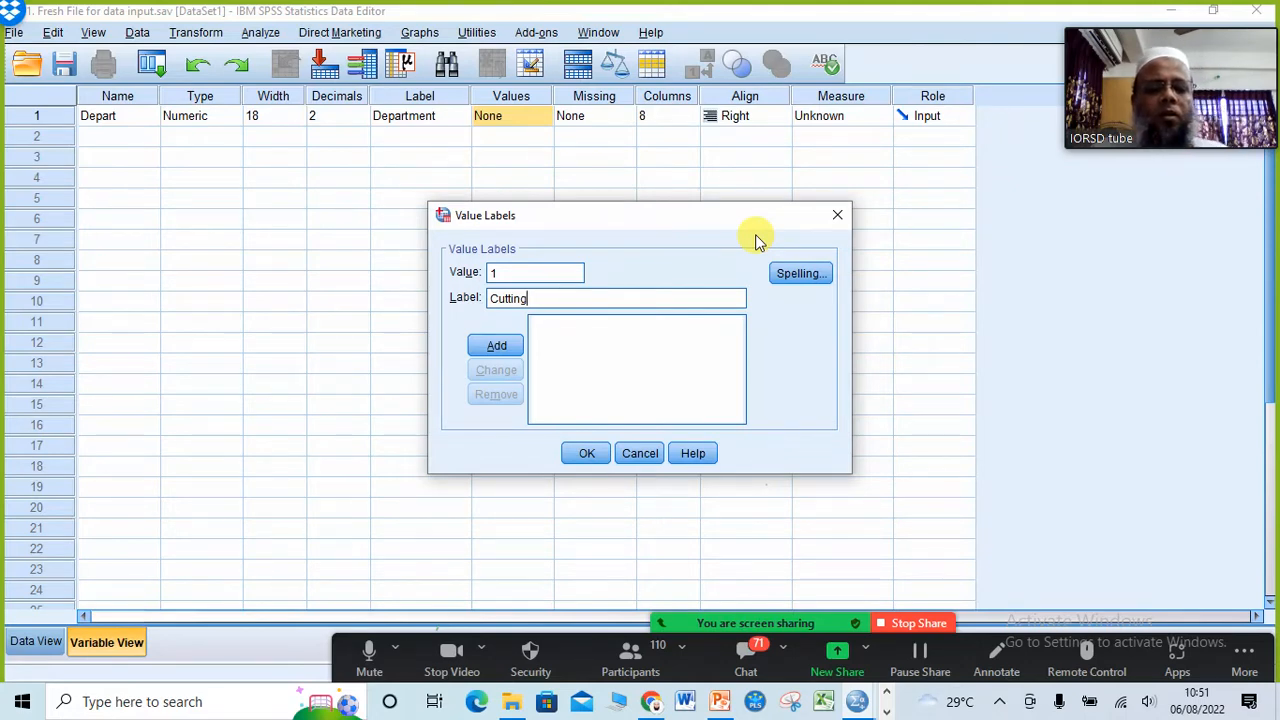
left_click(836, 217)
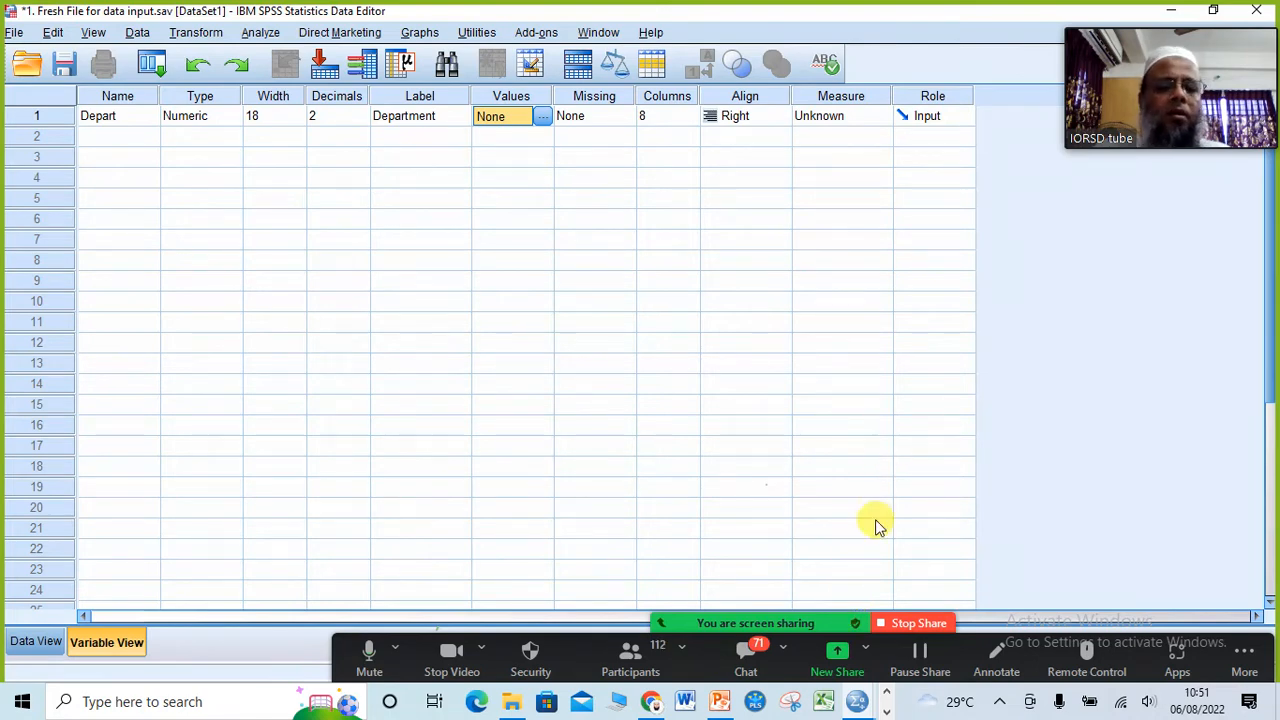
Step: Stop the Zoom screen share and restart it with the whole screen, returning to the SPSS data file
left_click(910, 624)
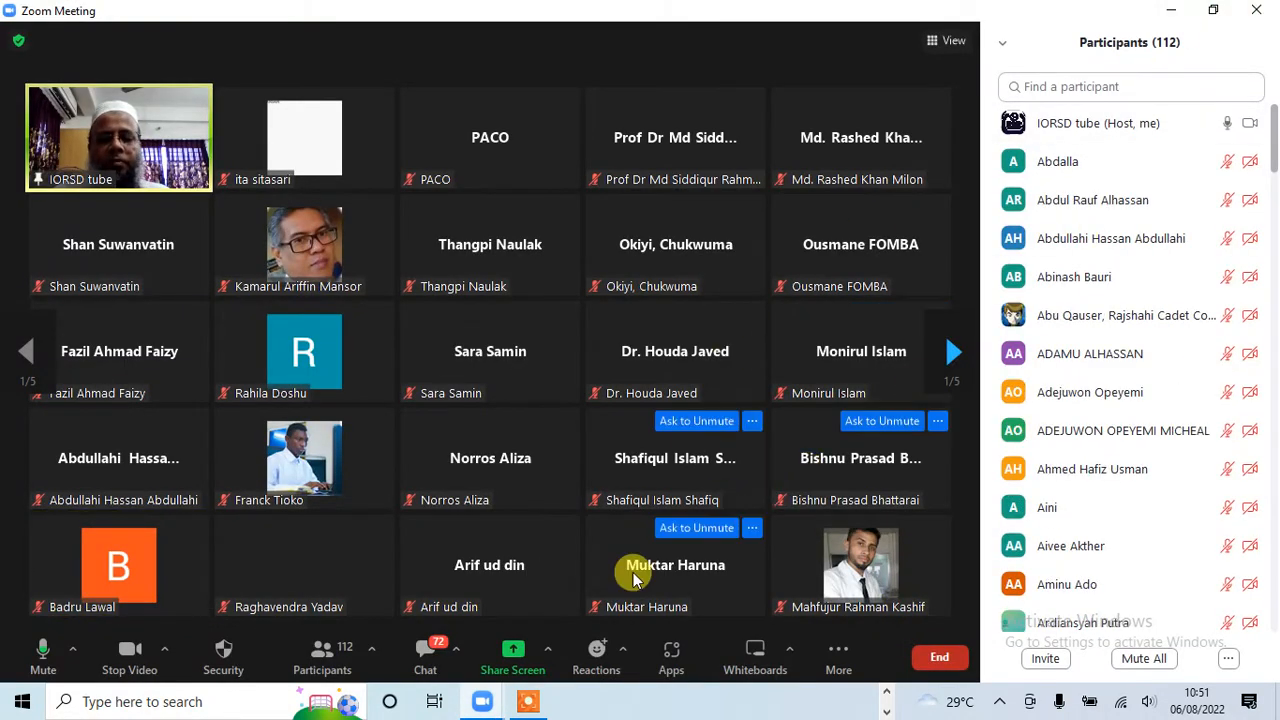
left_click(515, 655)
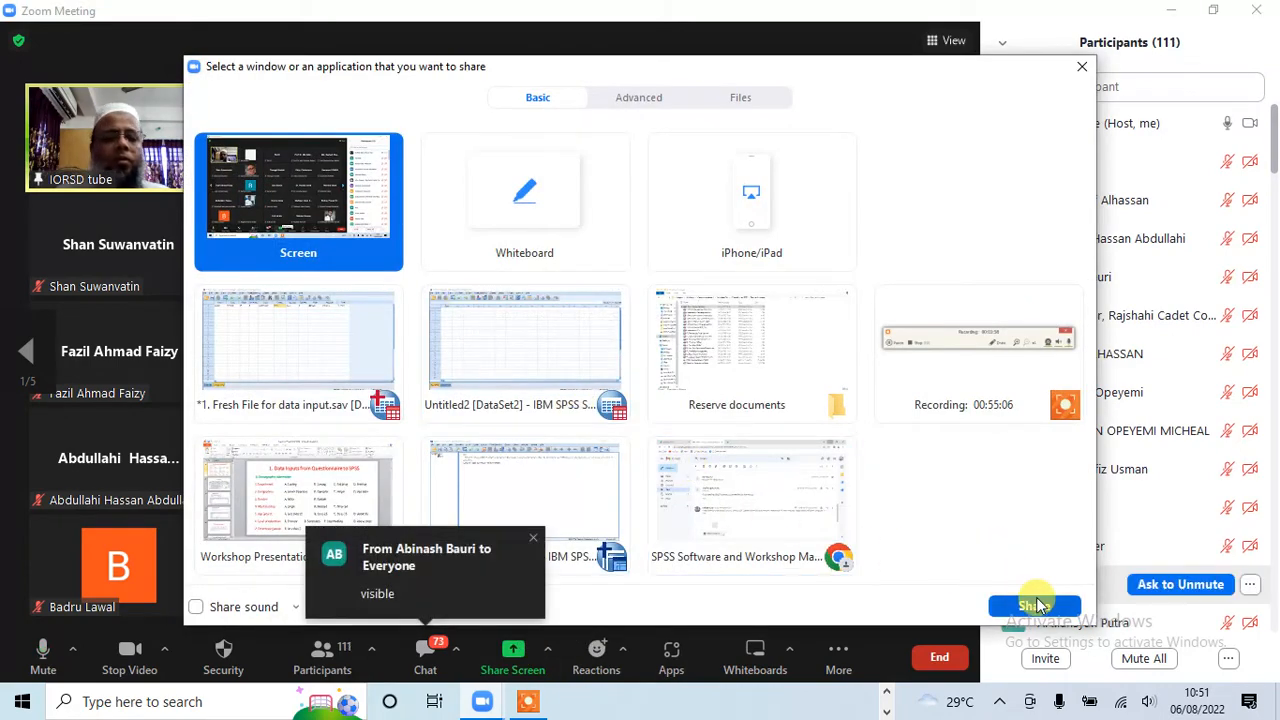
left_click(1034, 605)
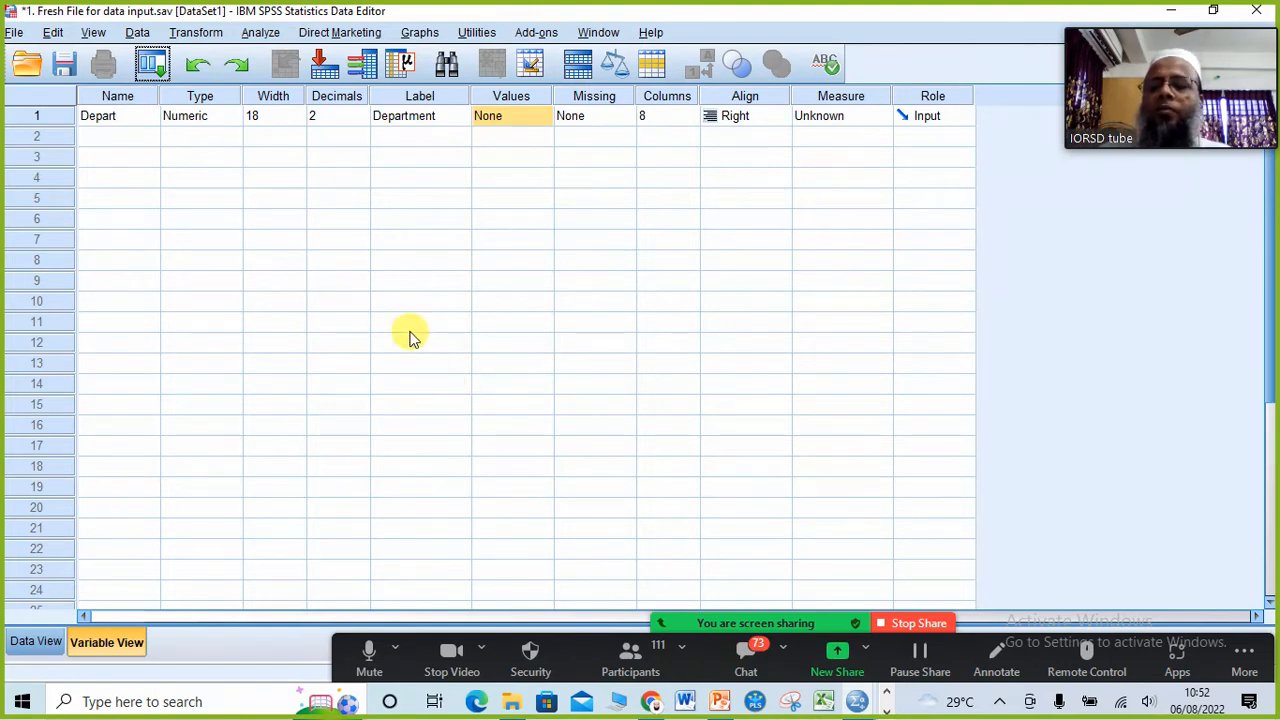
Step: Select the Depart name, review the variable type options once more, and leave the Numeric type in place
left_click(108, 120)
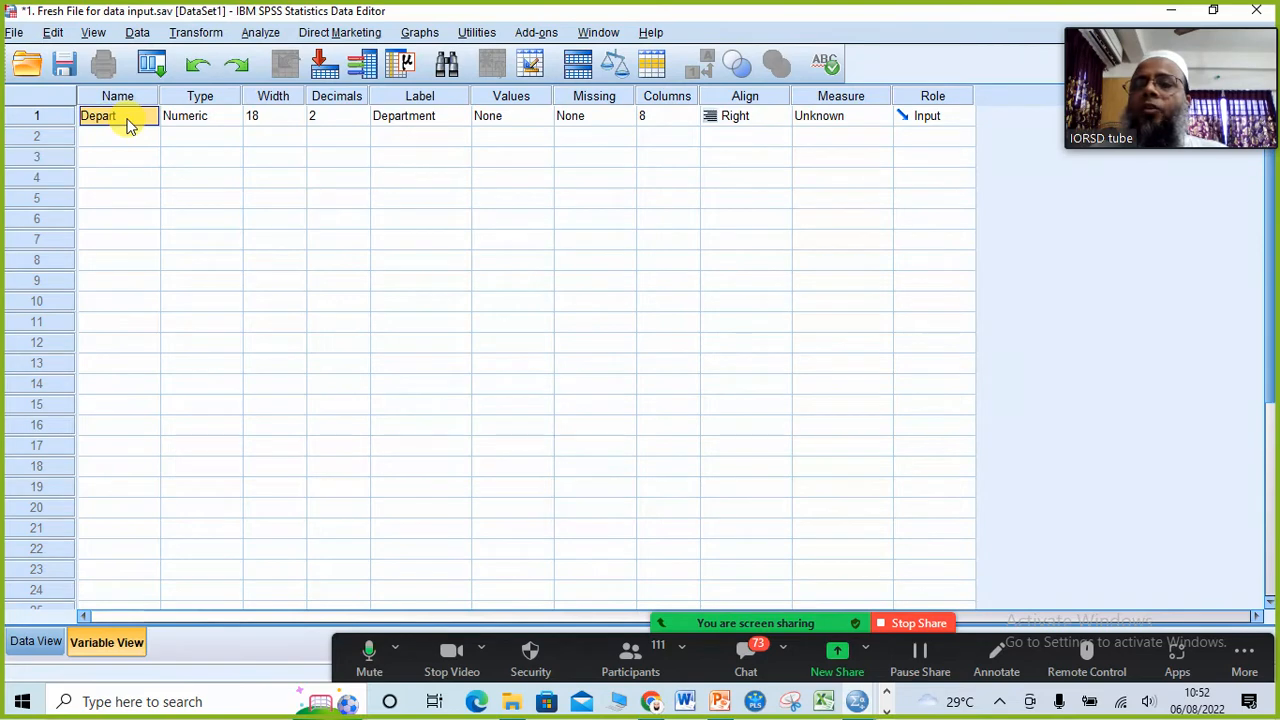
left_click(227, 120)
left_click(232, 117)
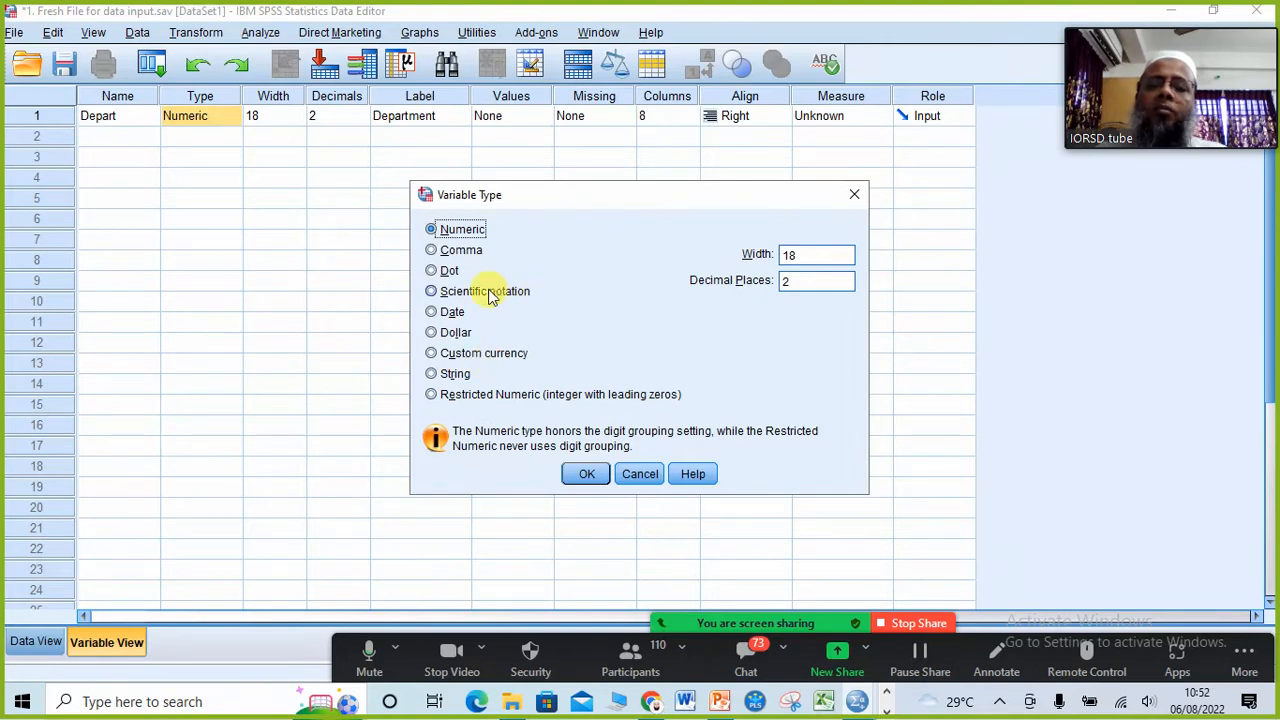
left_click(854, 197)
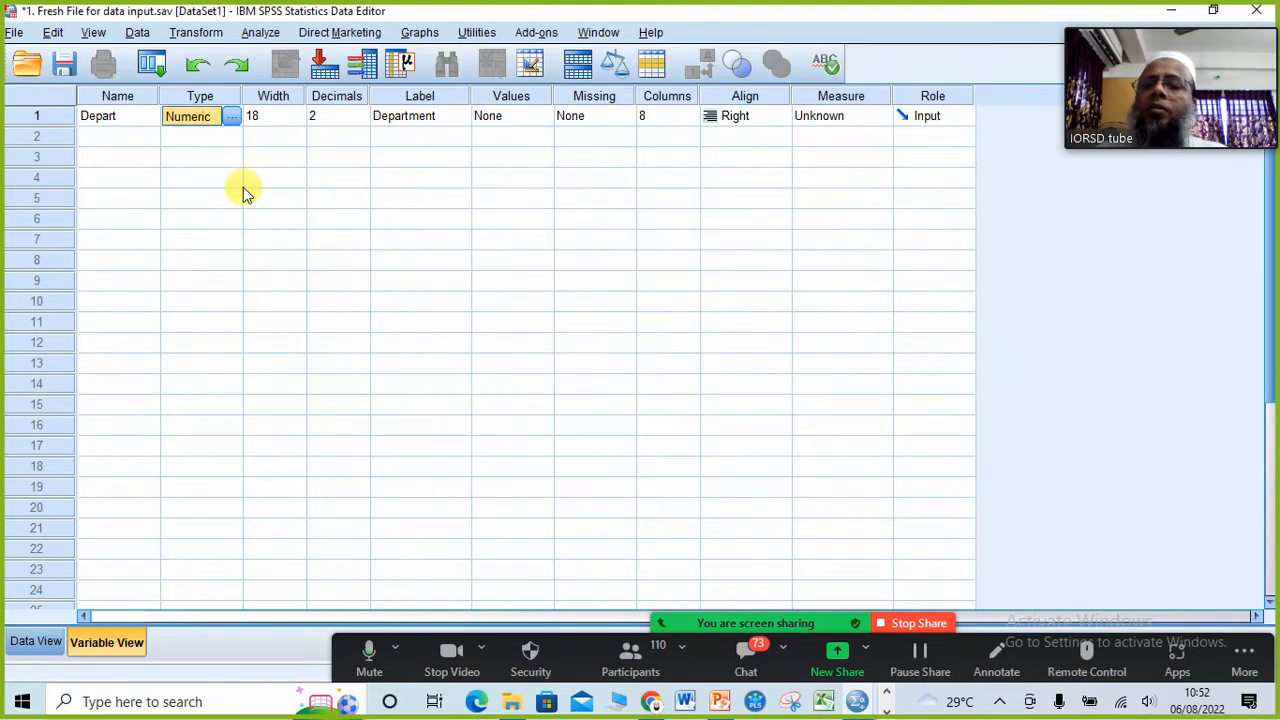
Step: Reduce the Depart variable's width to 15
left_click(284, 121)
left_click(295, 123)
left_click(295, 123)
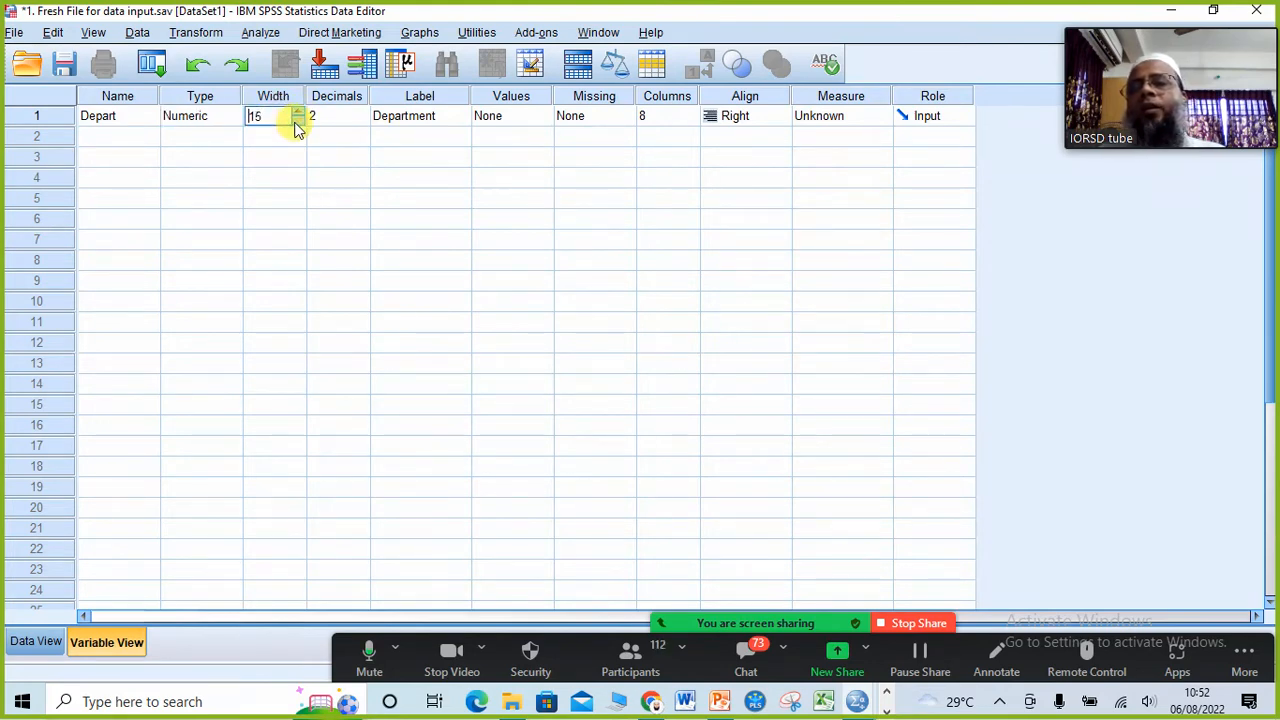
Step: Set the Depart variable's width to 8
left_click(295, 123)
left_click(295, 123)
left_click(295, 123)
left_click(295, 123)
left_click(295, 123)
left_click(295, 123)
left_click(295, 123)
left_click(295, 123)
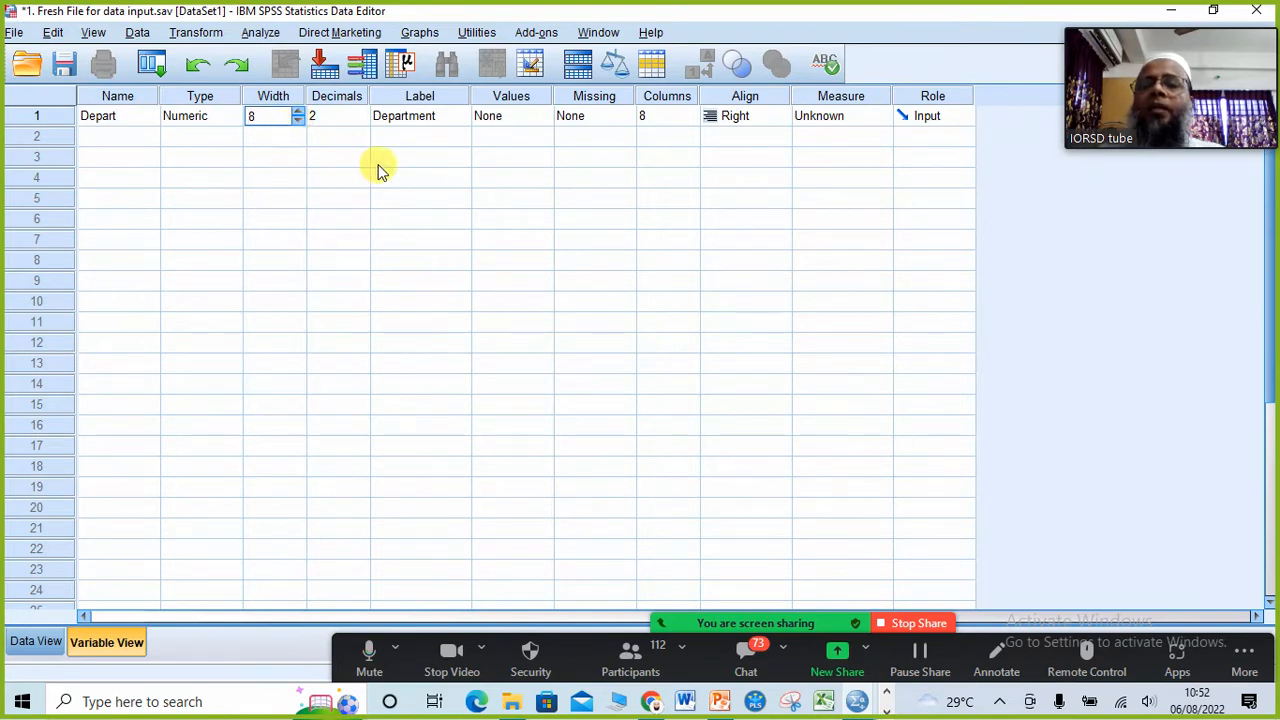
left_click(282, 177)
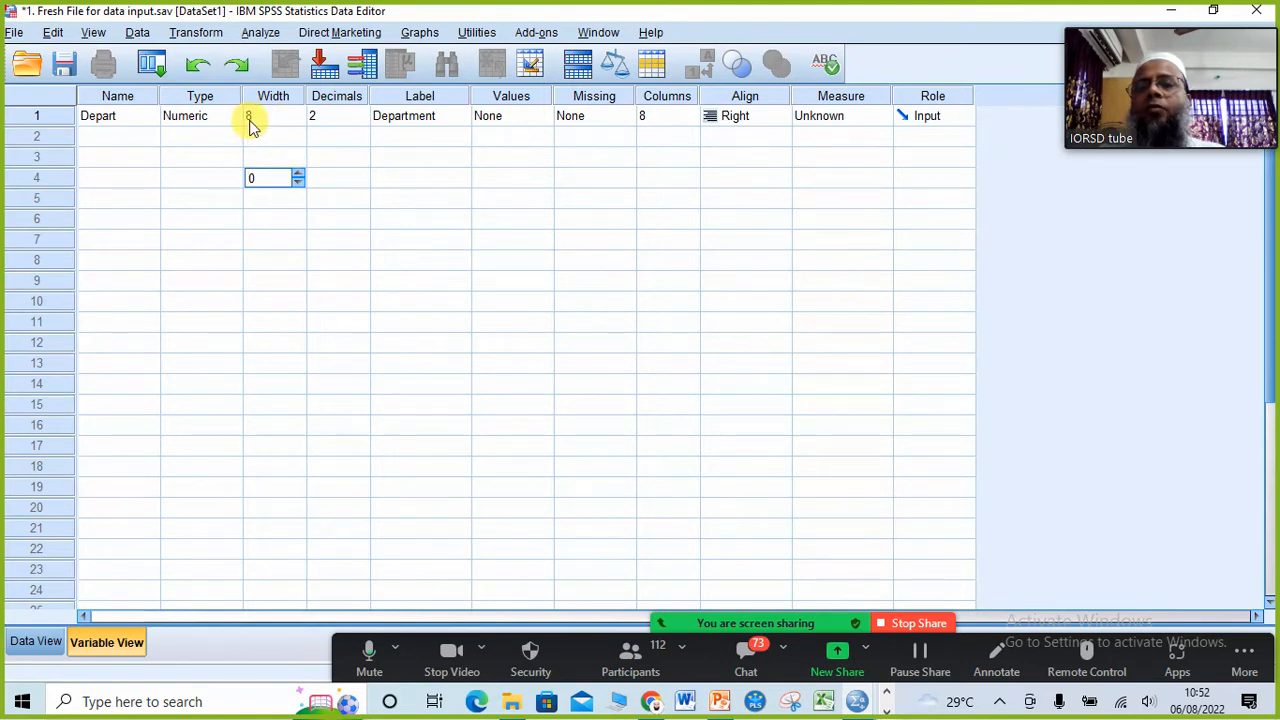
Step: Lower the Depart variable's decimals and restore them to 2
left_click(357, 120)
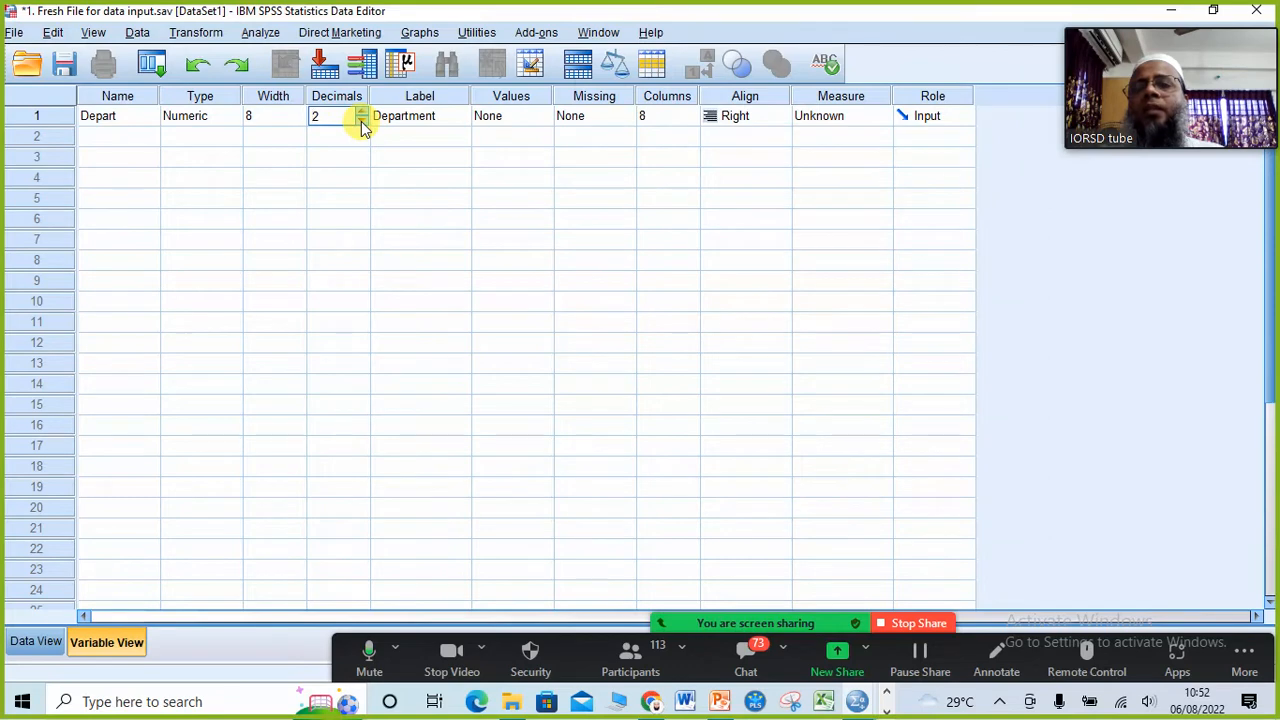
left_click(362, 120)
left_click(362, 120)
left_click(362, 112)
left_click(362, 112)
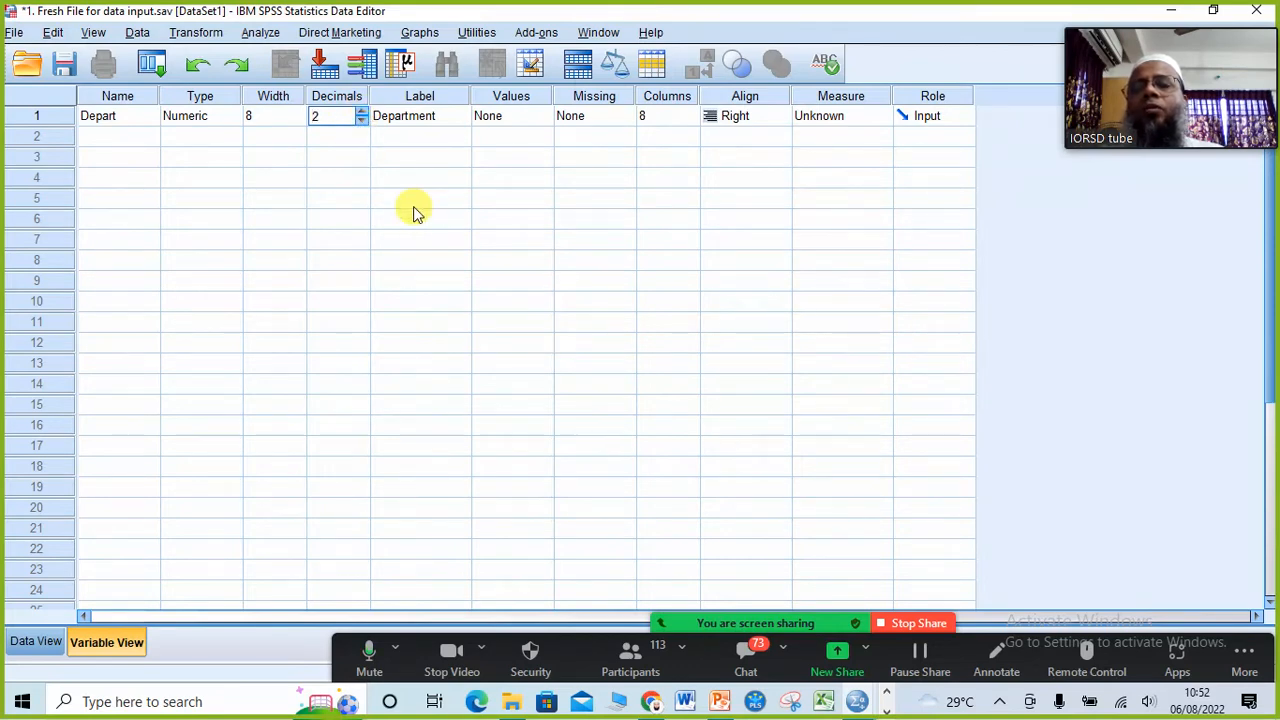
Step: Add value 1 as Cutting to Depart's value labels, checking the Department options on the PowerPoint slide
left_click(439, 118)
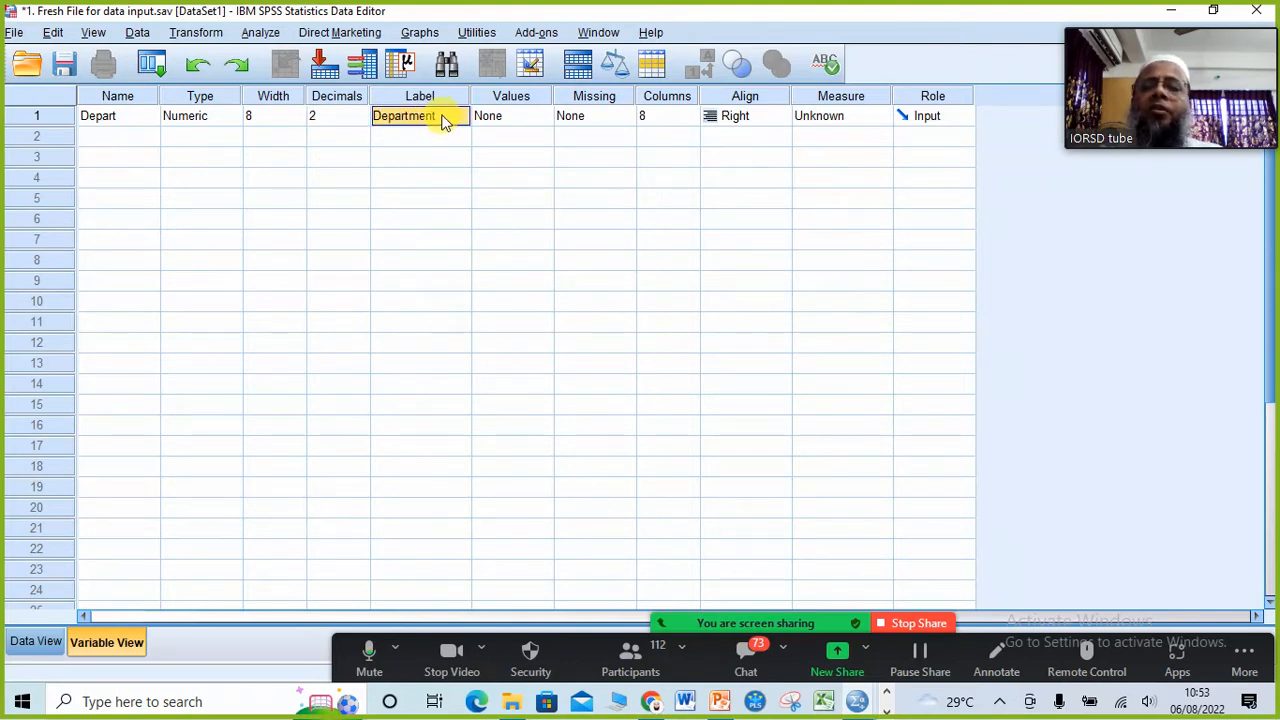
left_click(540, 118)
left_click(545, 116)
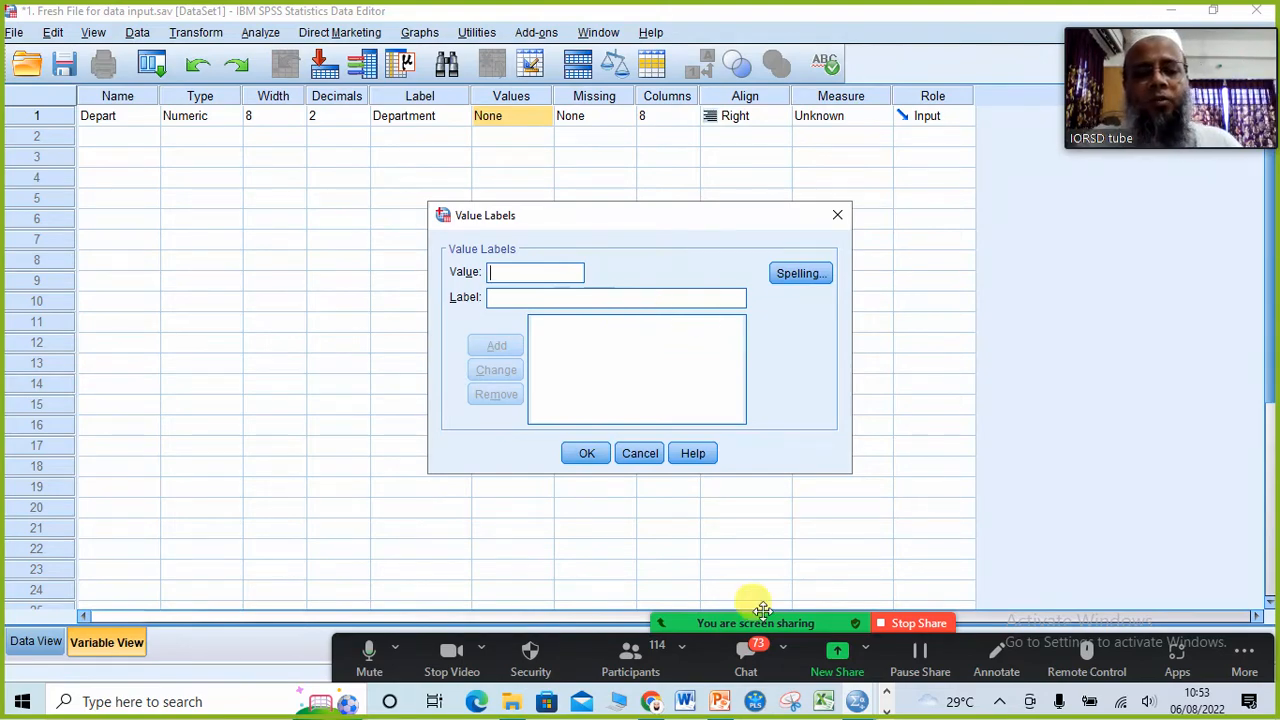
left_click(716, 712)
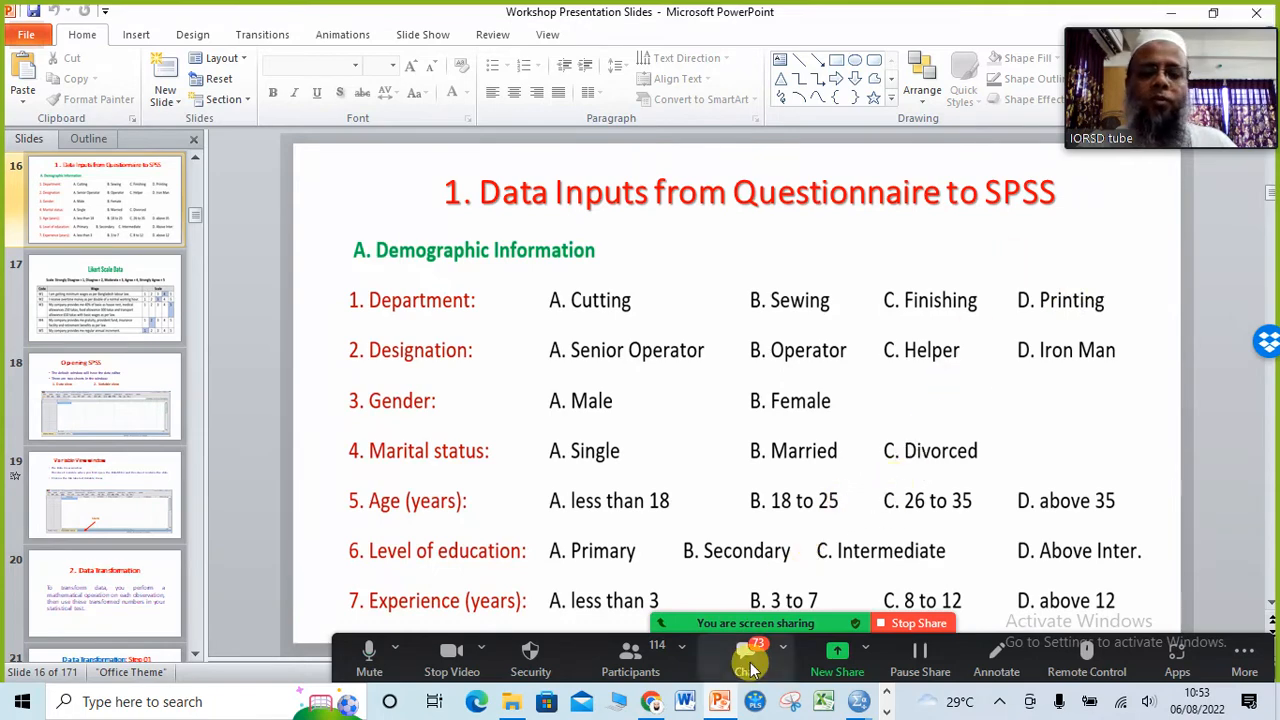
mouse_move(858, 701)
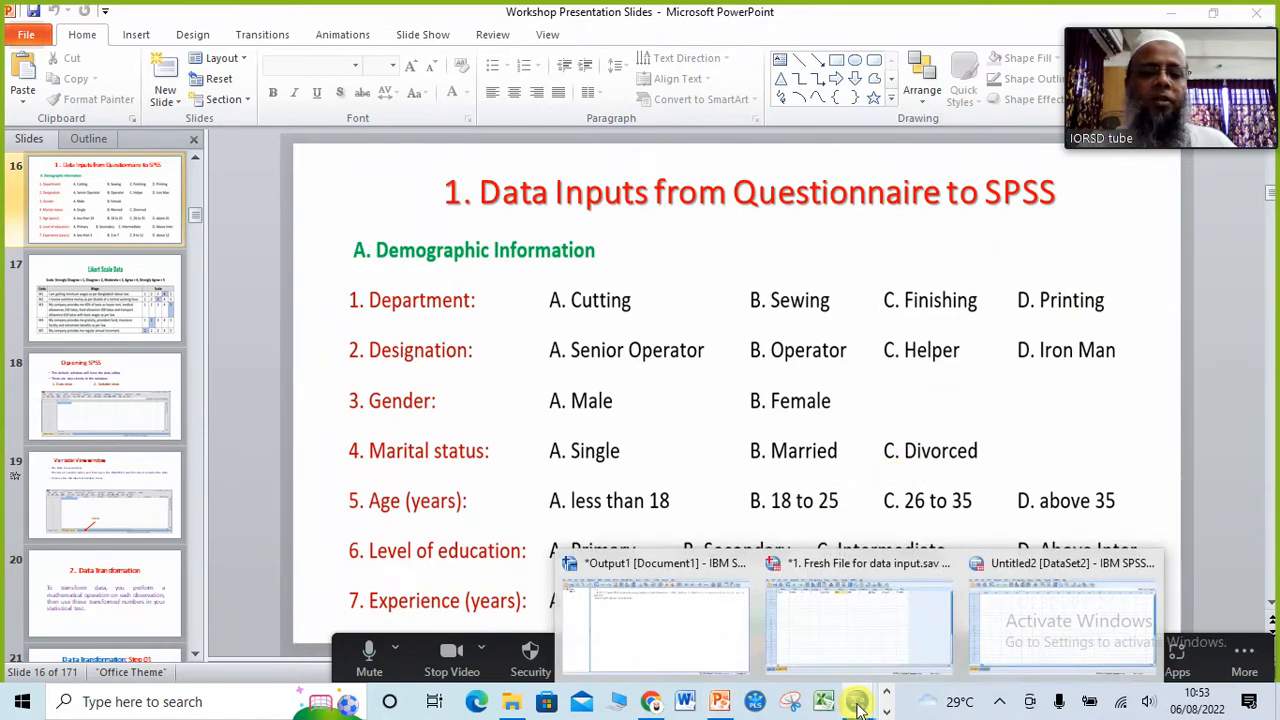
left_click(893, 641)
type("1")
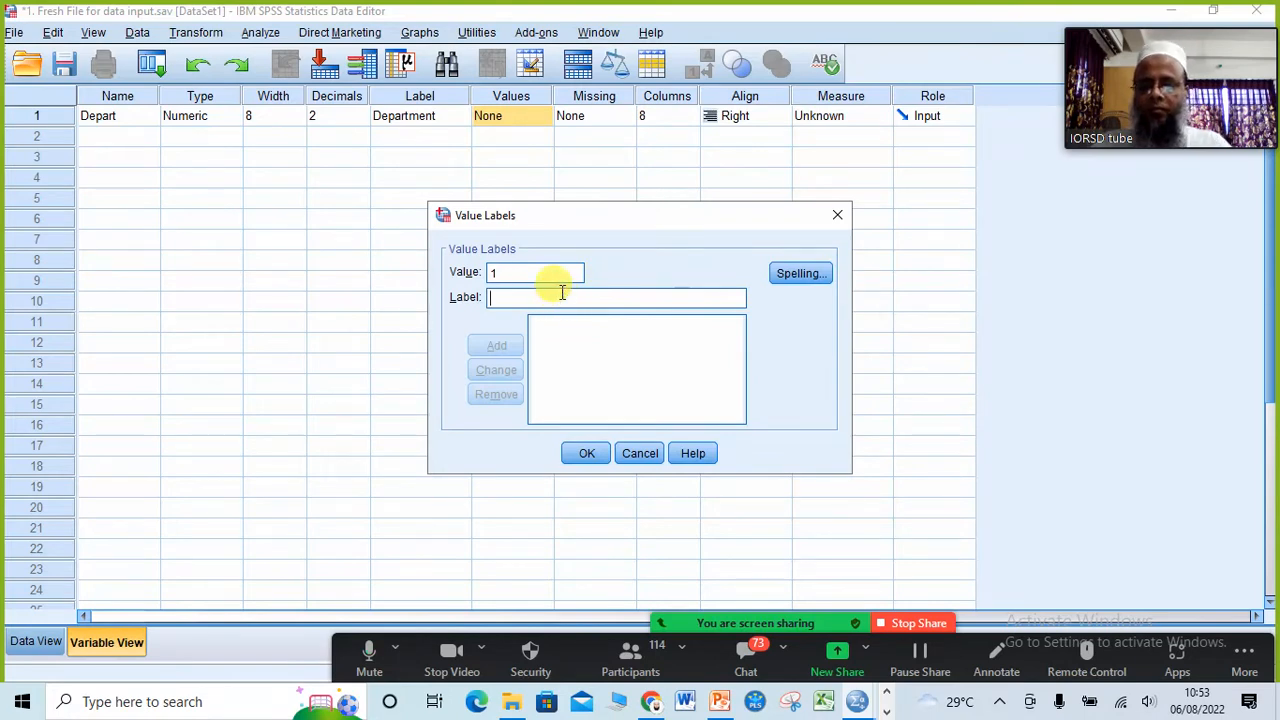
type("Cutting")
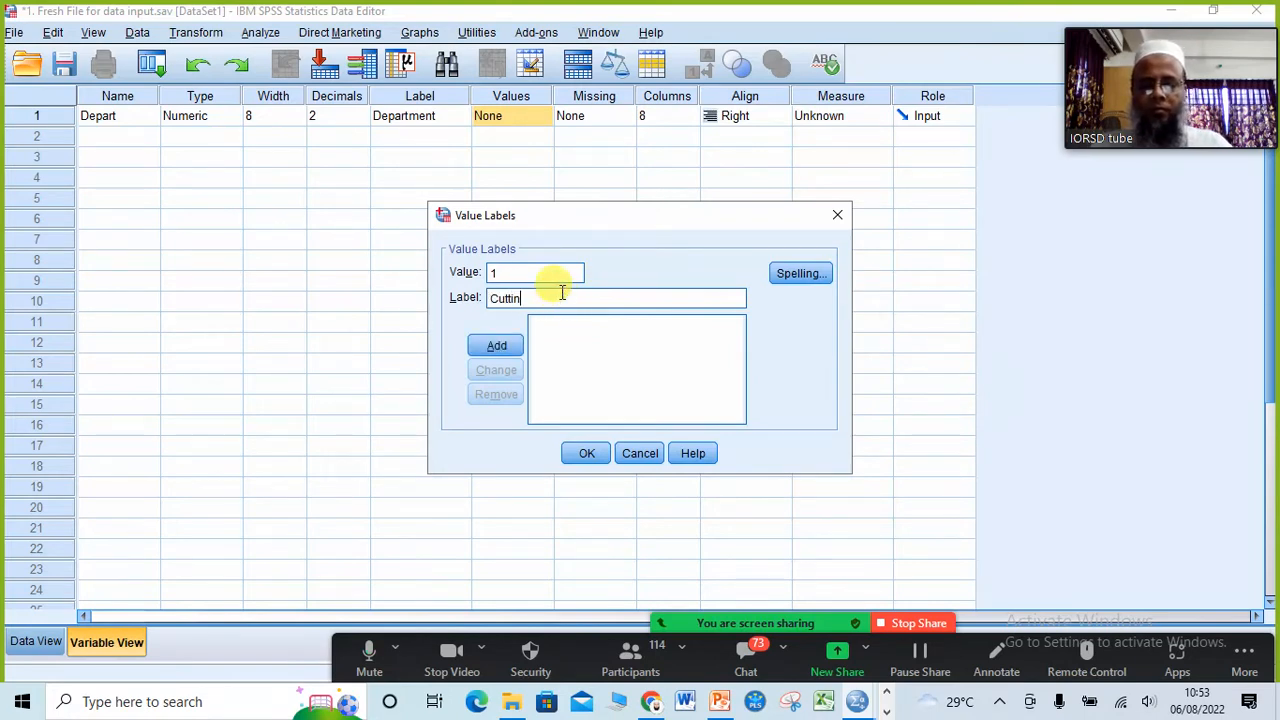
left_click(492, 348)
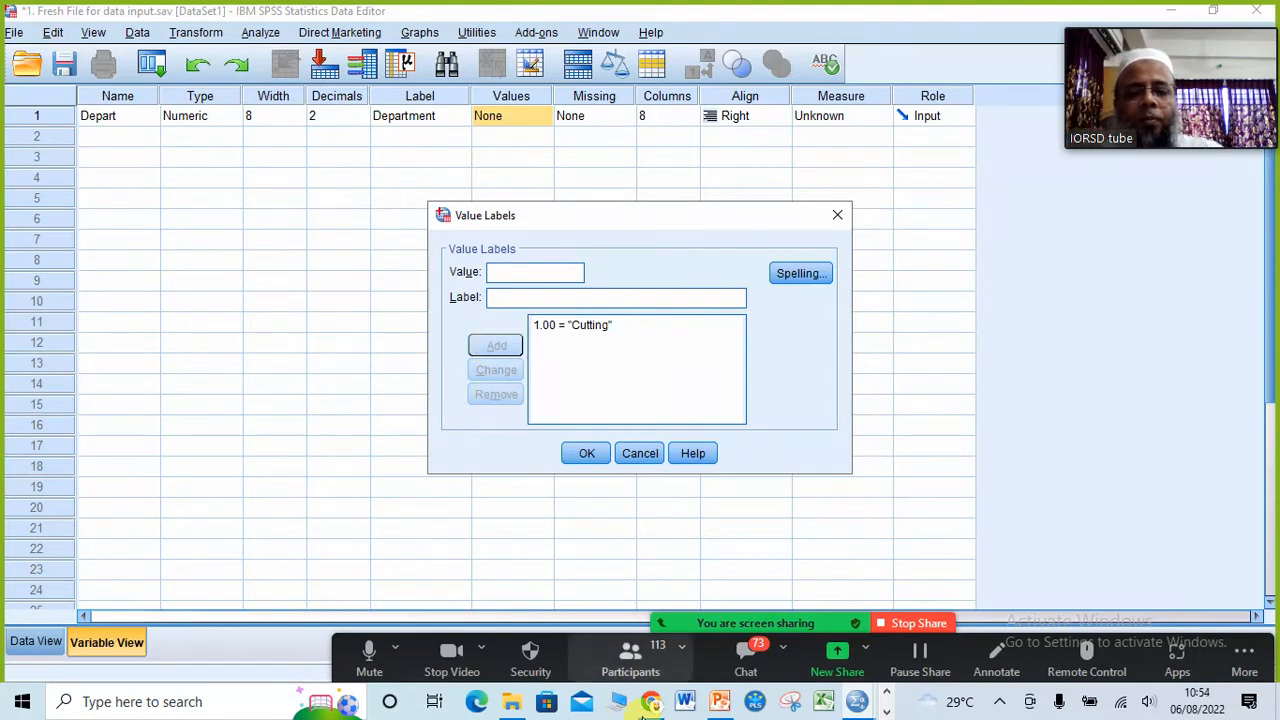
Step: Mute the three unmuted attendees in the Zoom participants list and minimize the list
left_click(630, 658)
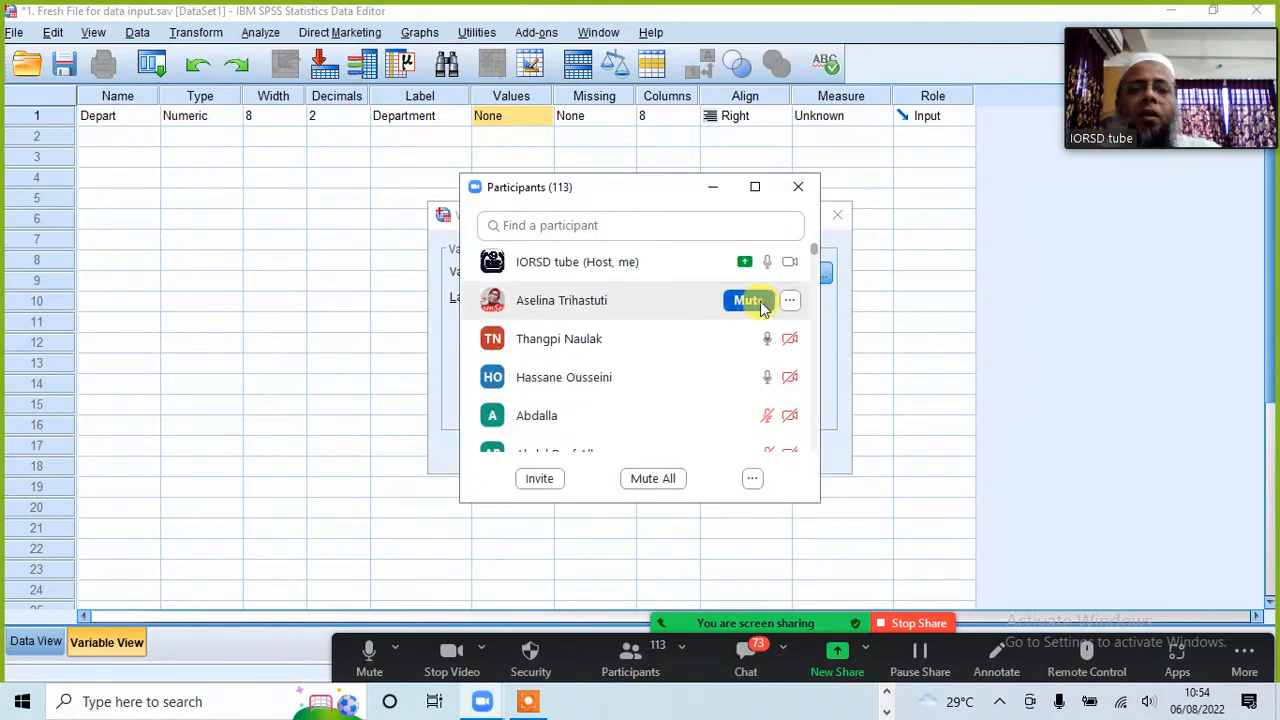
left_click(750, 300)
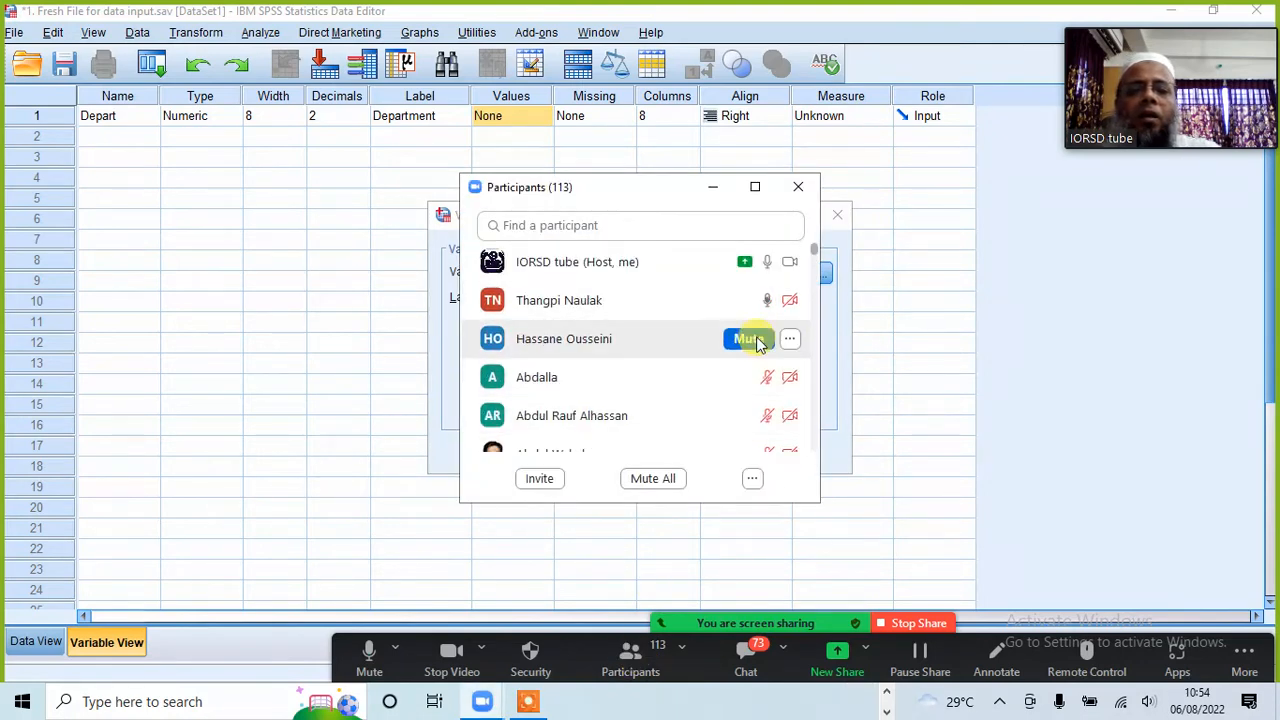
left_click(750, 339)
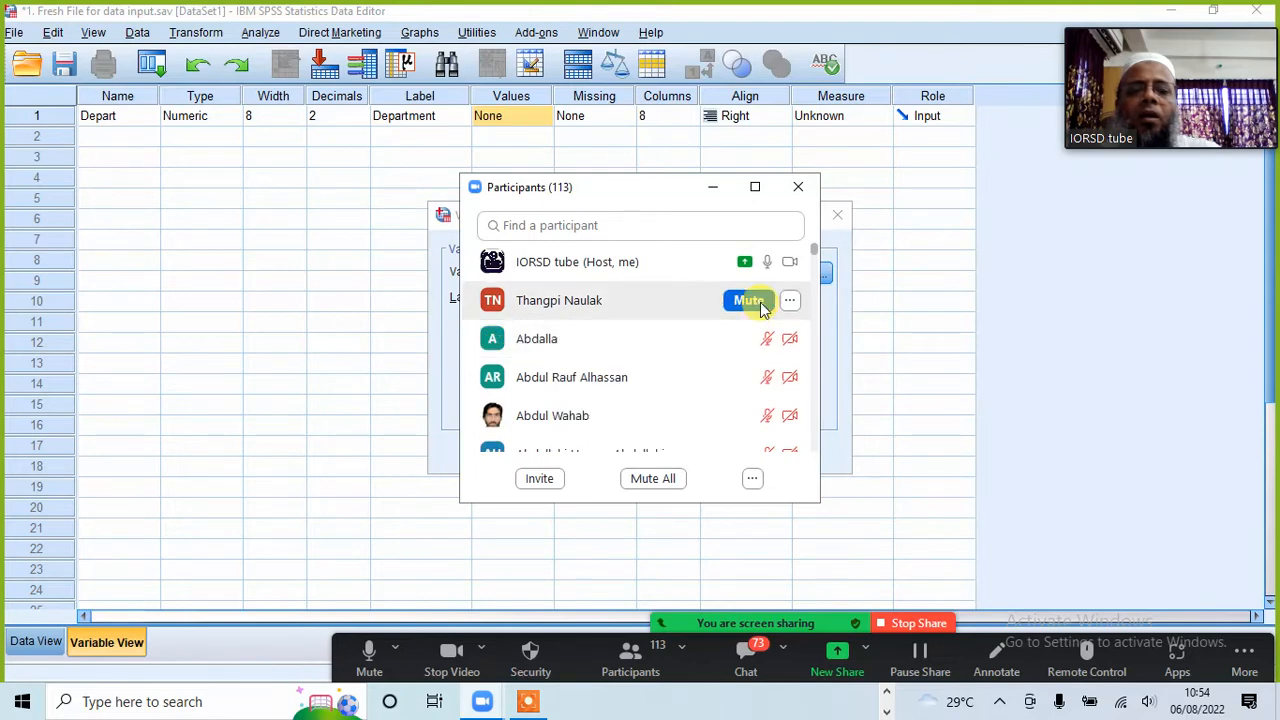
left_click(758, 302)
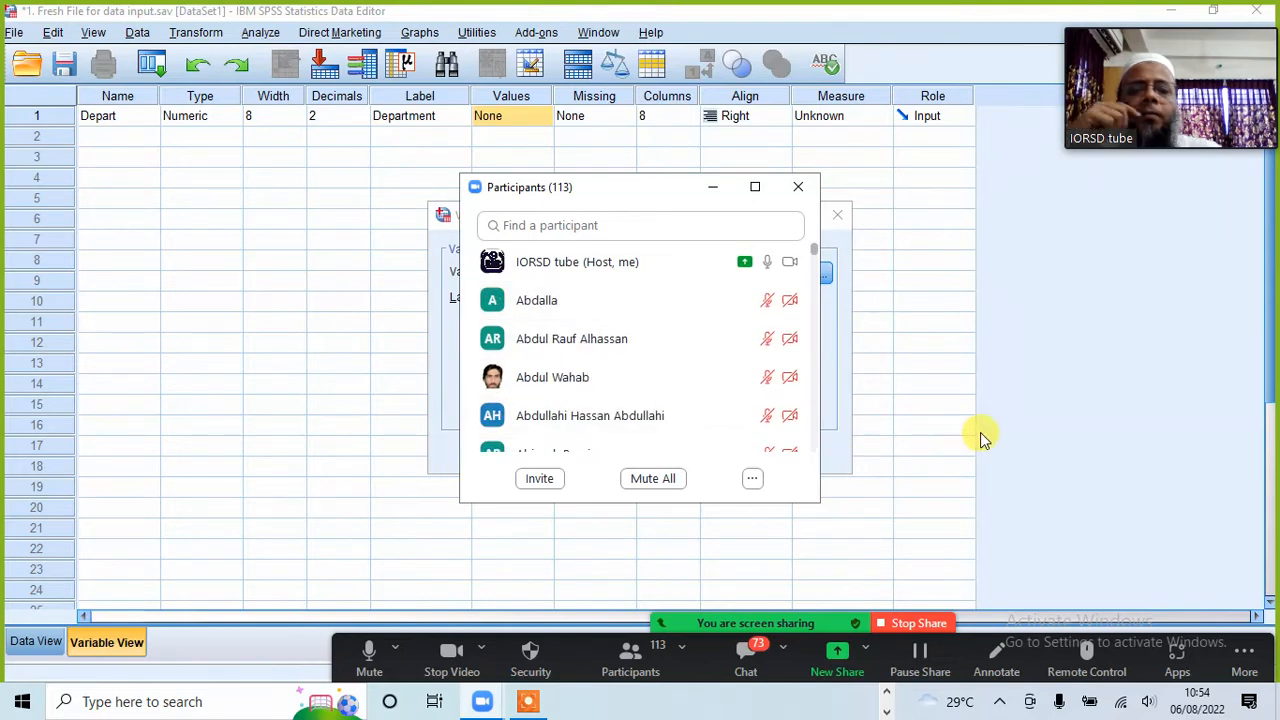
left_click(714, 188)
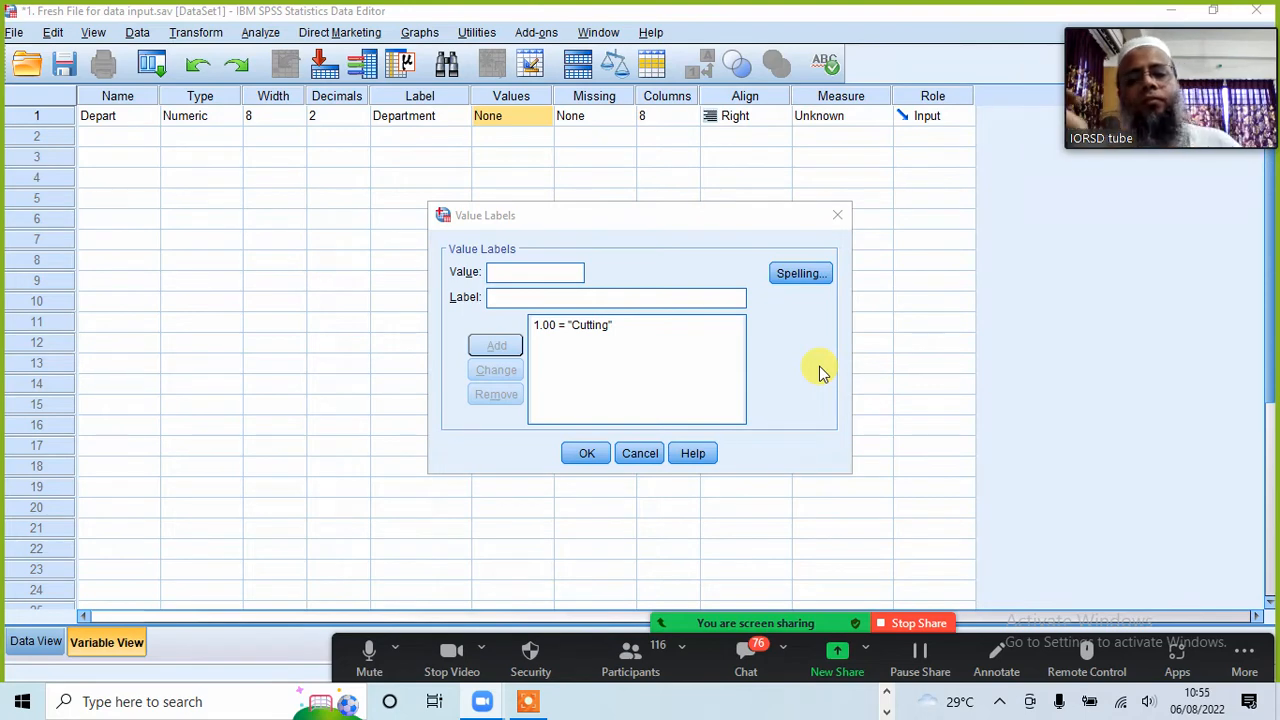
Step: Mute the second attendee below the host in the Zoom participants list and minimize the list again
left_click(525, 273)
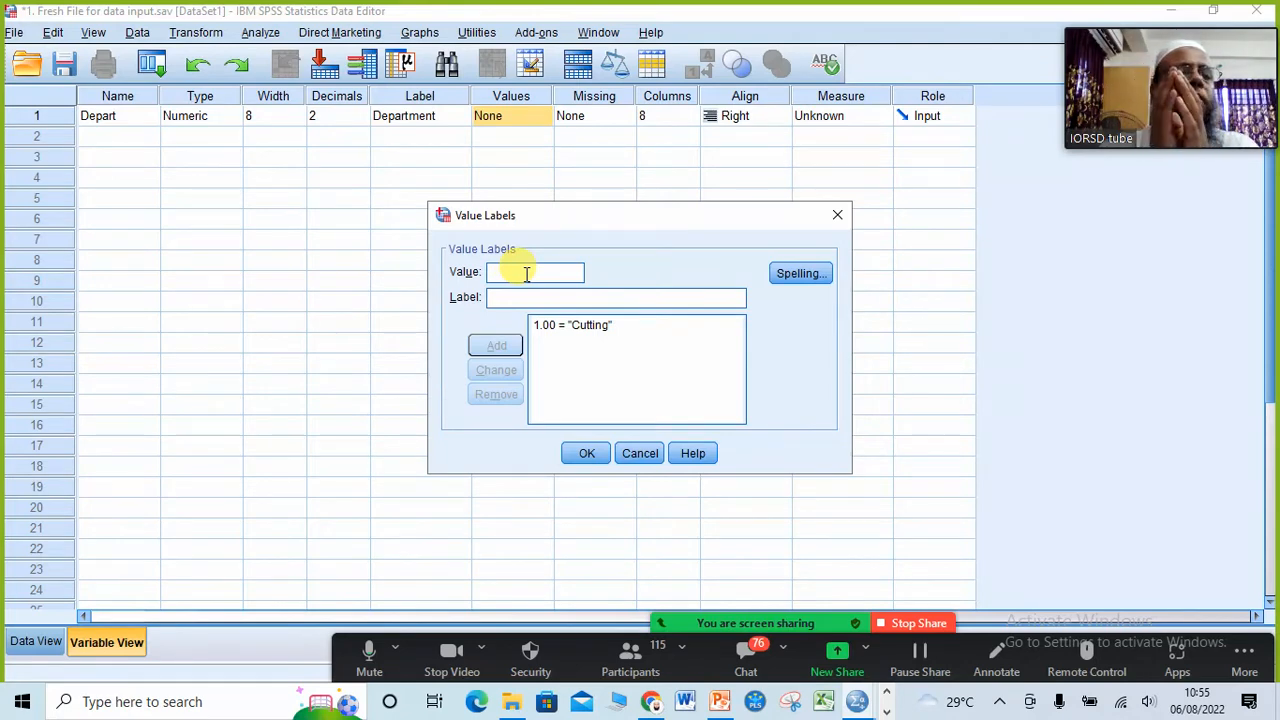
left_click(625, 654)
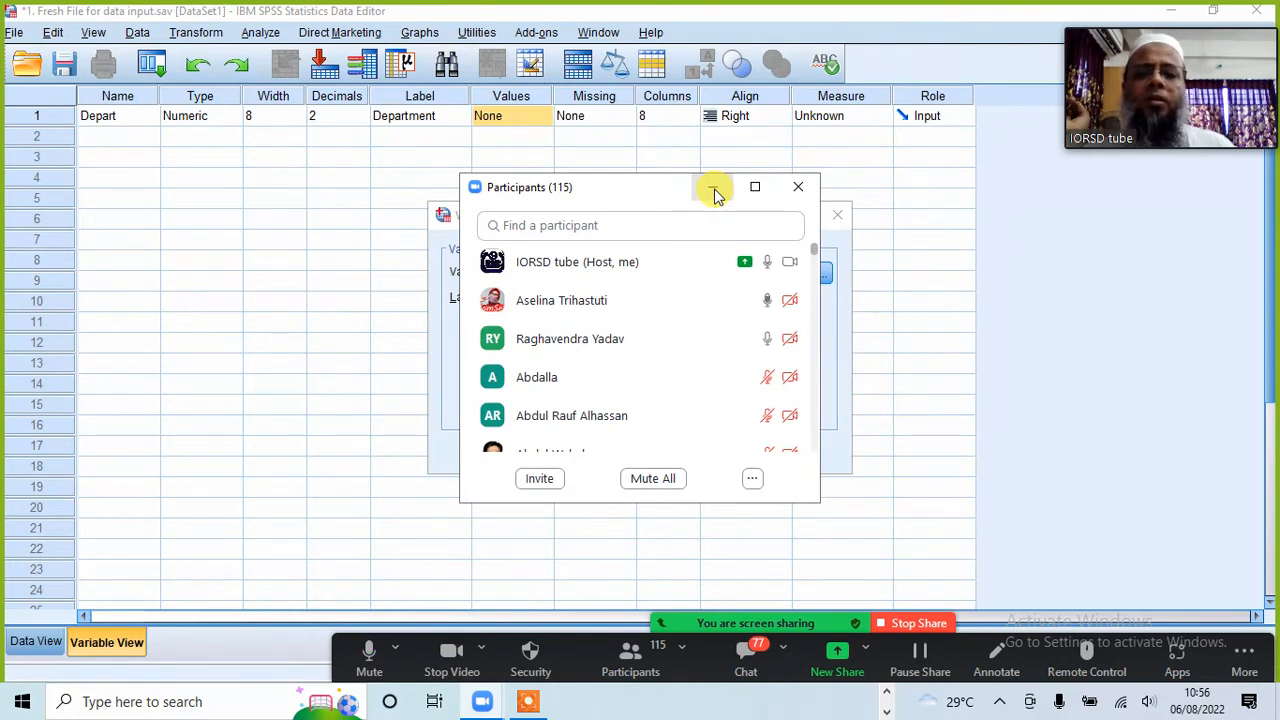
mouse_move(743, 334)
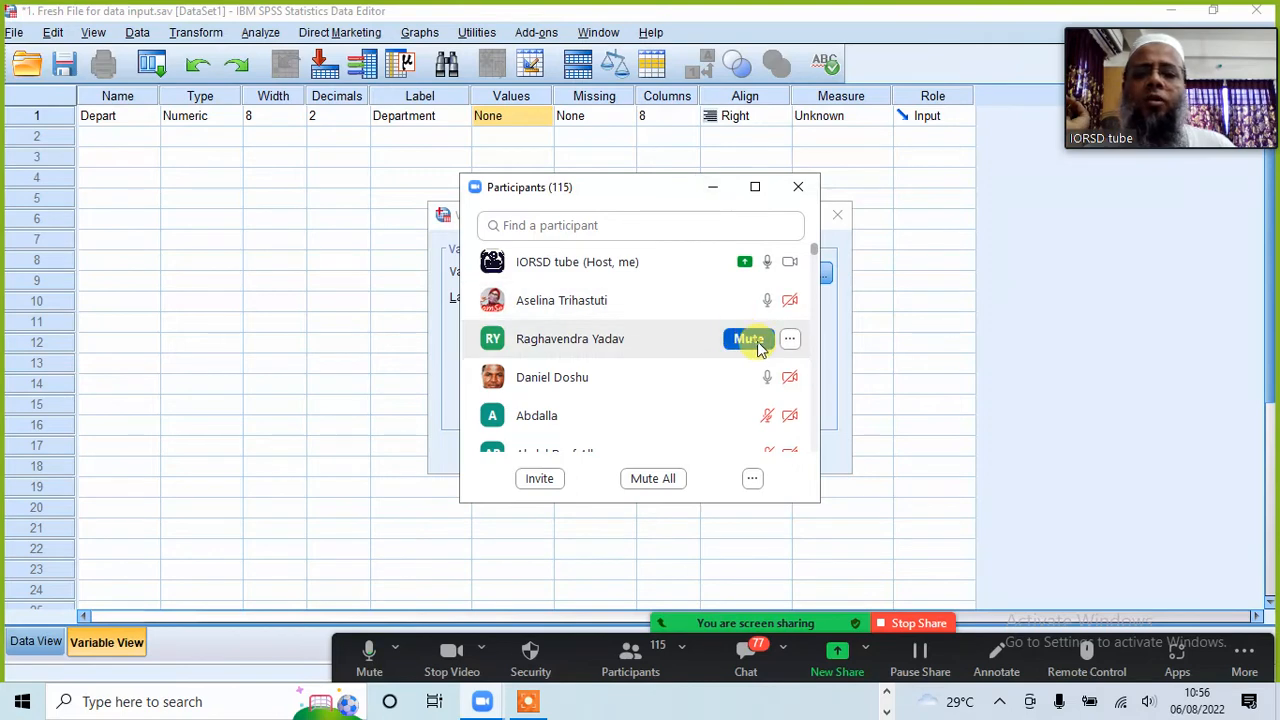
left_click(757, 344)
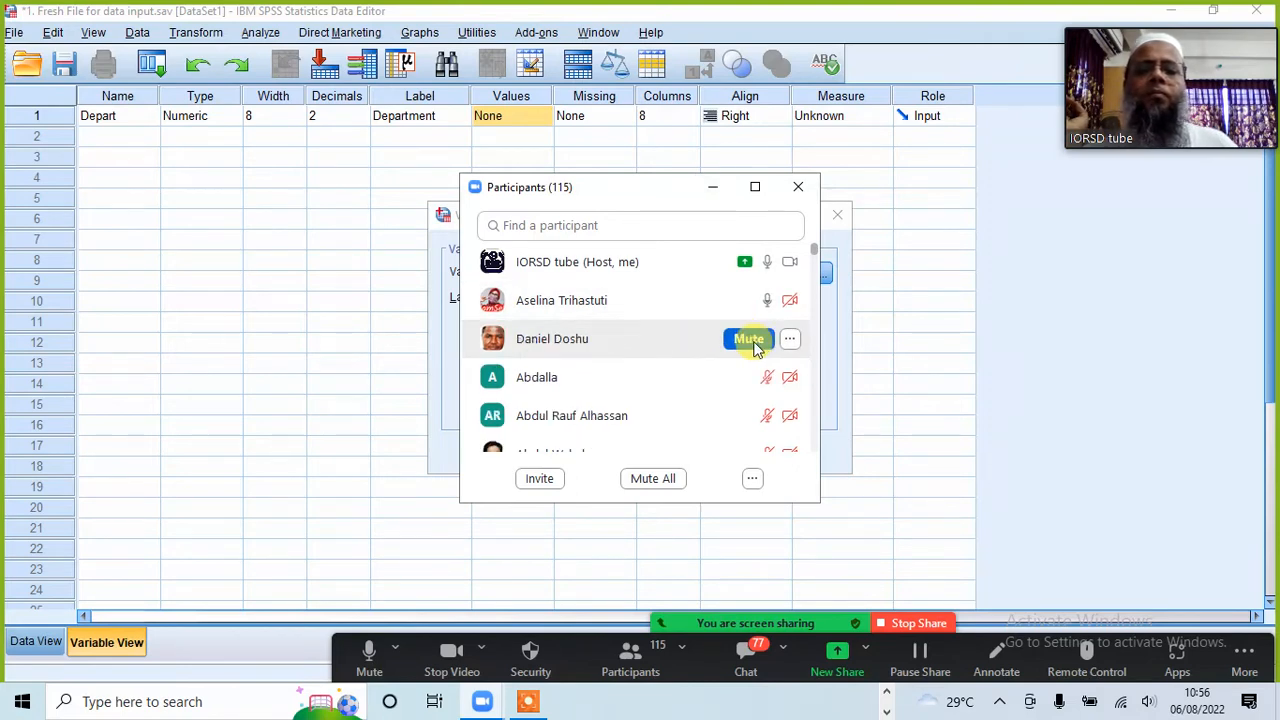
left_click(712, 187)
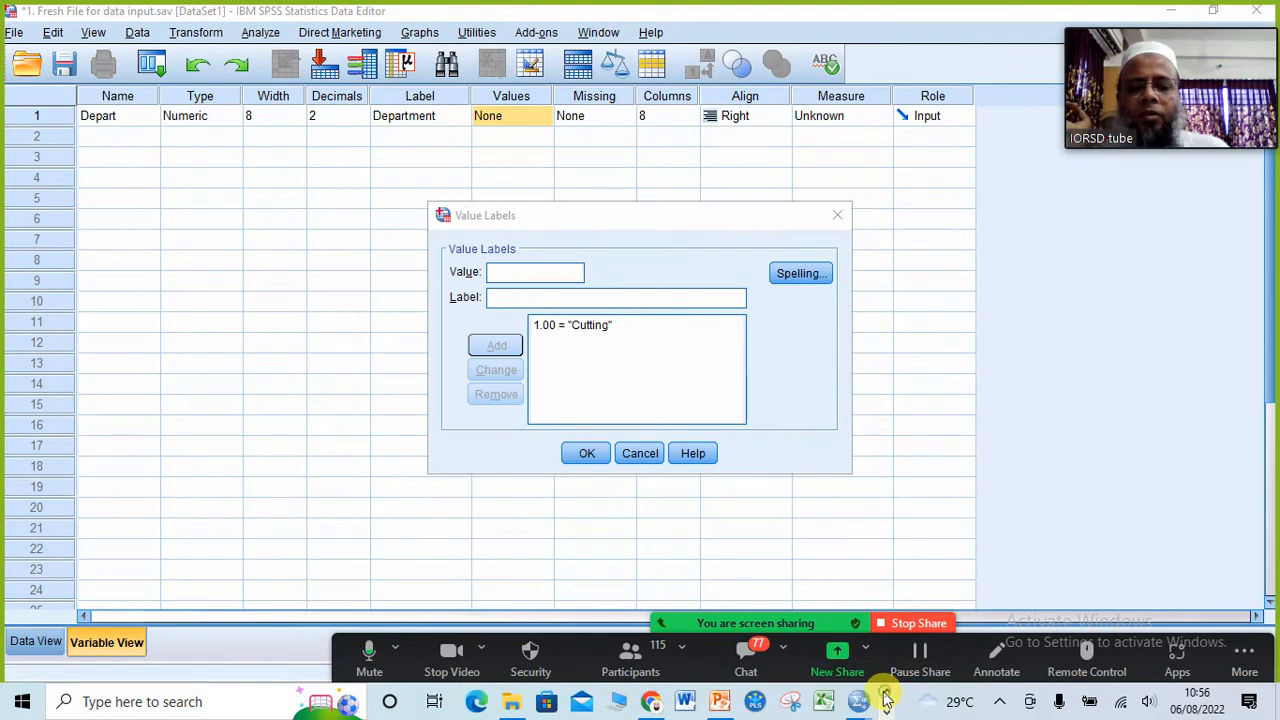
Step: Switch to File Explorer and open the SPSS Workshop Materials folder within 8. Workshop on SPSS to show its data files
left_click(514, 701)
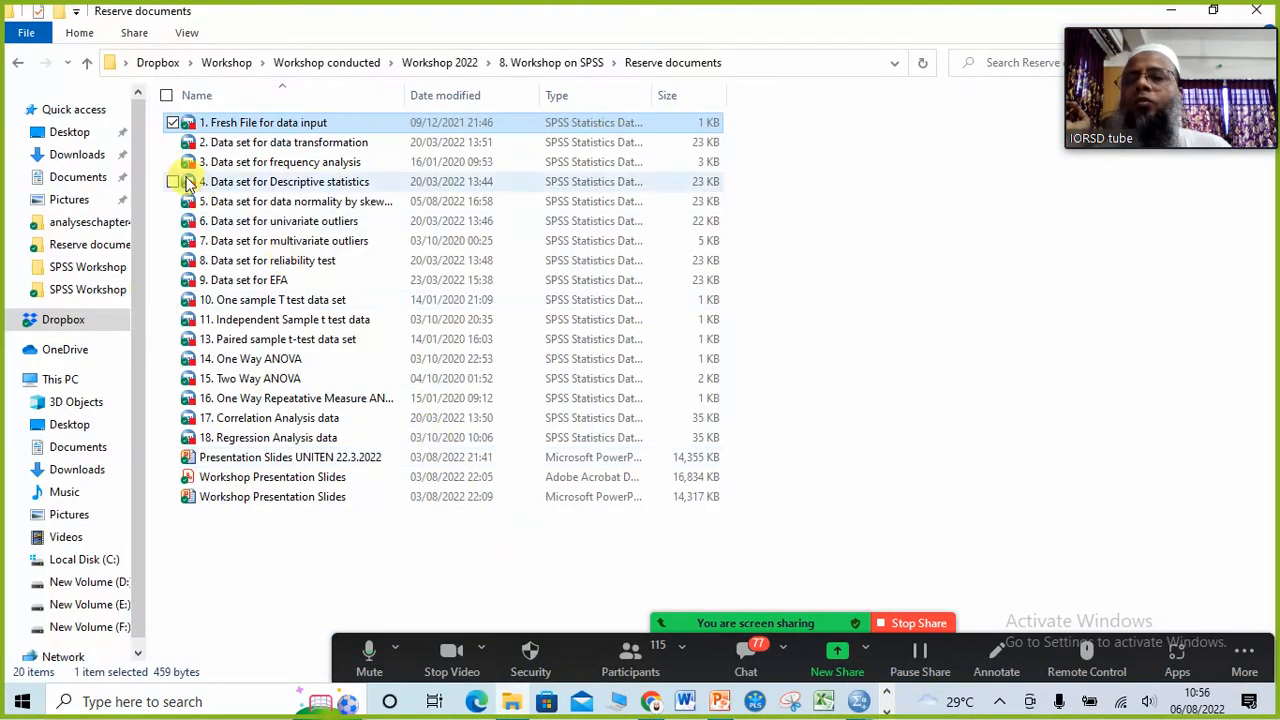
left_click(89, 63)
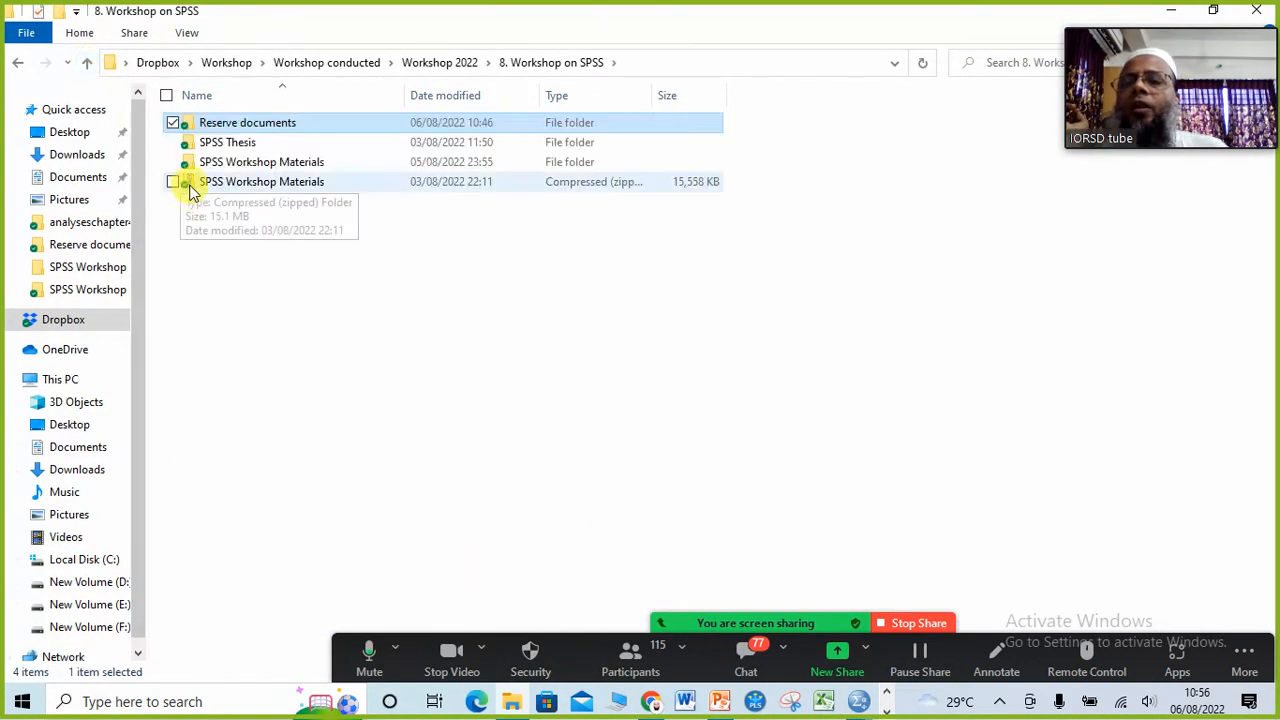
double_click(296, 166)
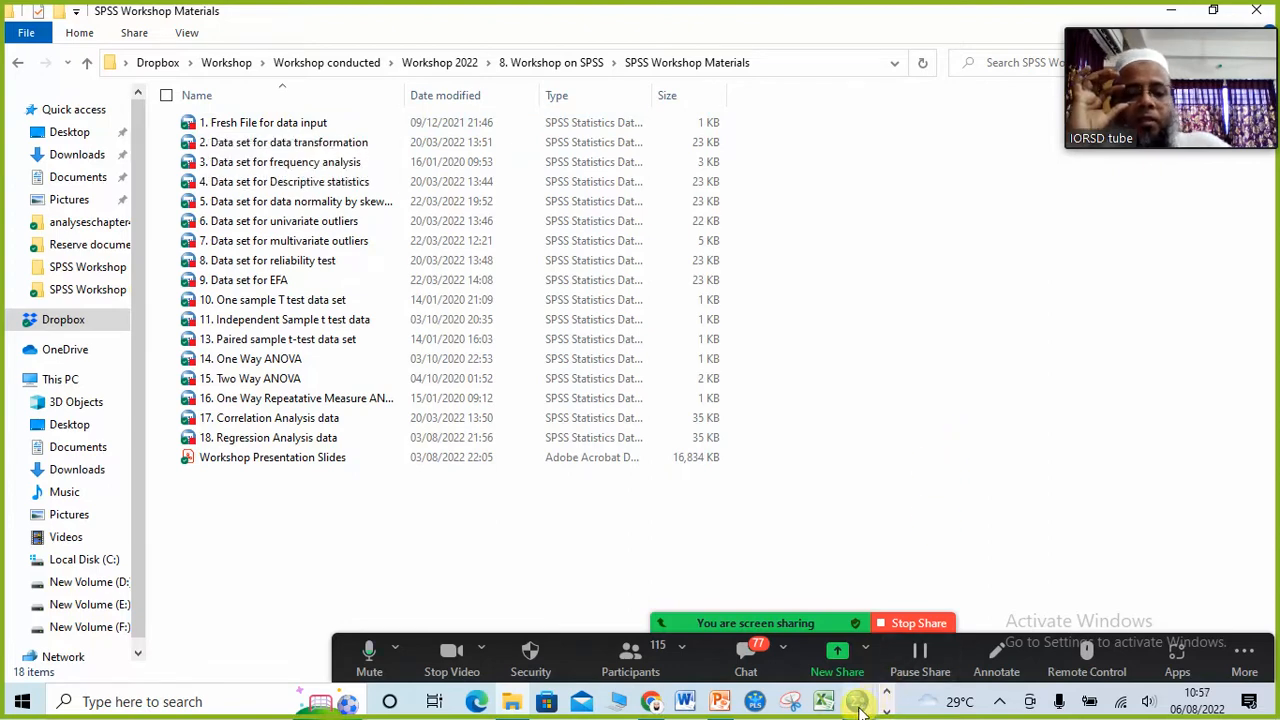
mouse_move(859, 703)
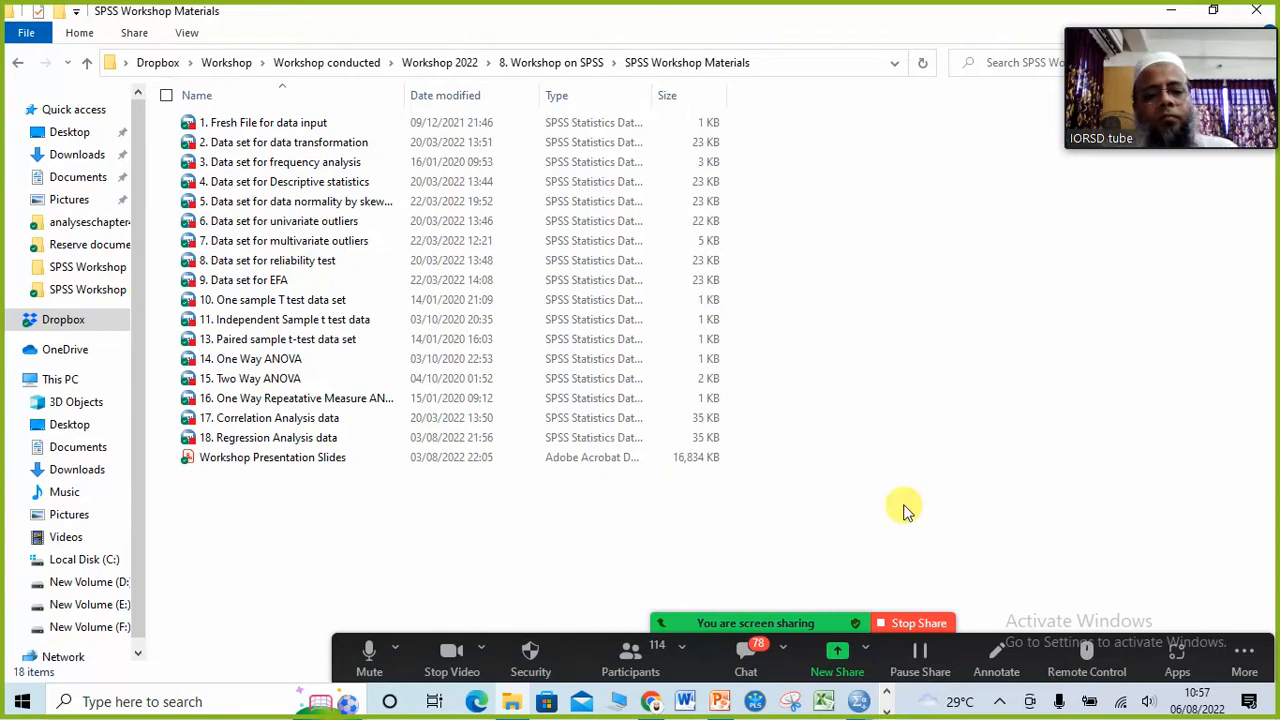
Step: Check the Zoom participants list, then return from the materials folder to the SPSS Value Labels dialog
left_click(631, 654)
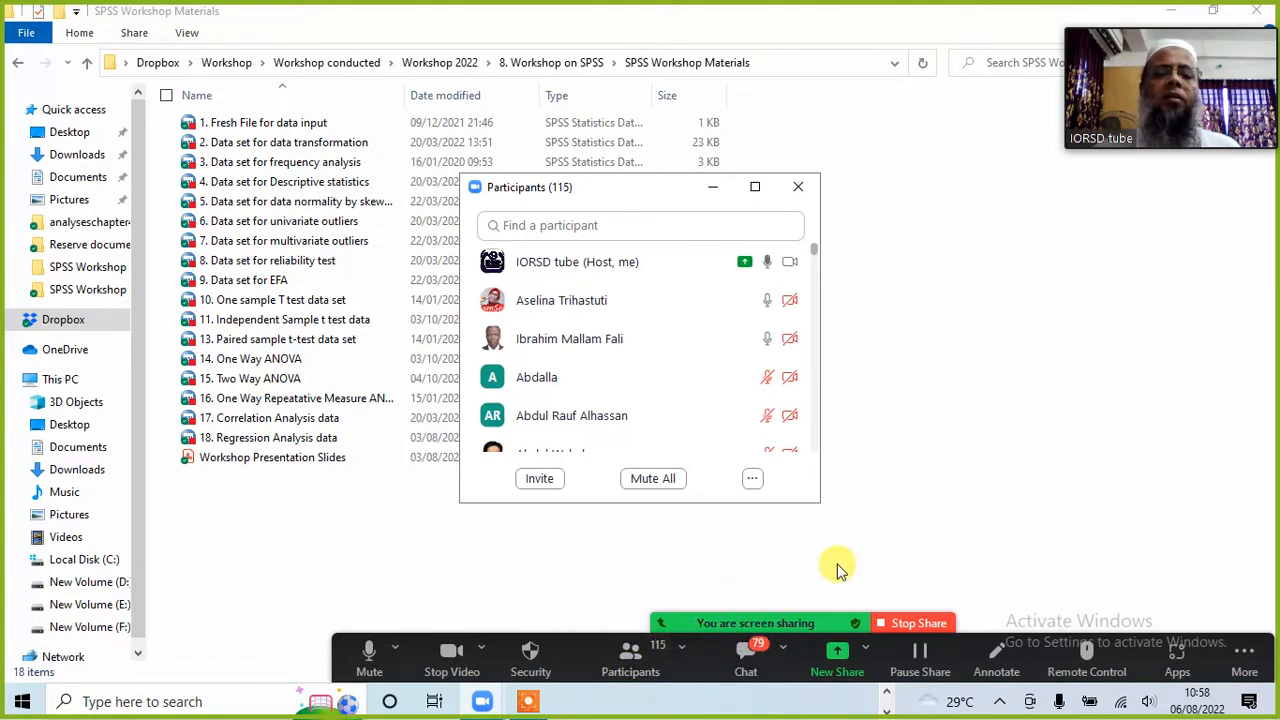
left_click(711, 187)
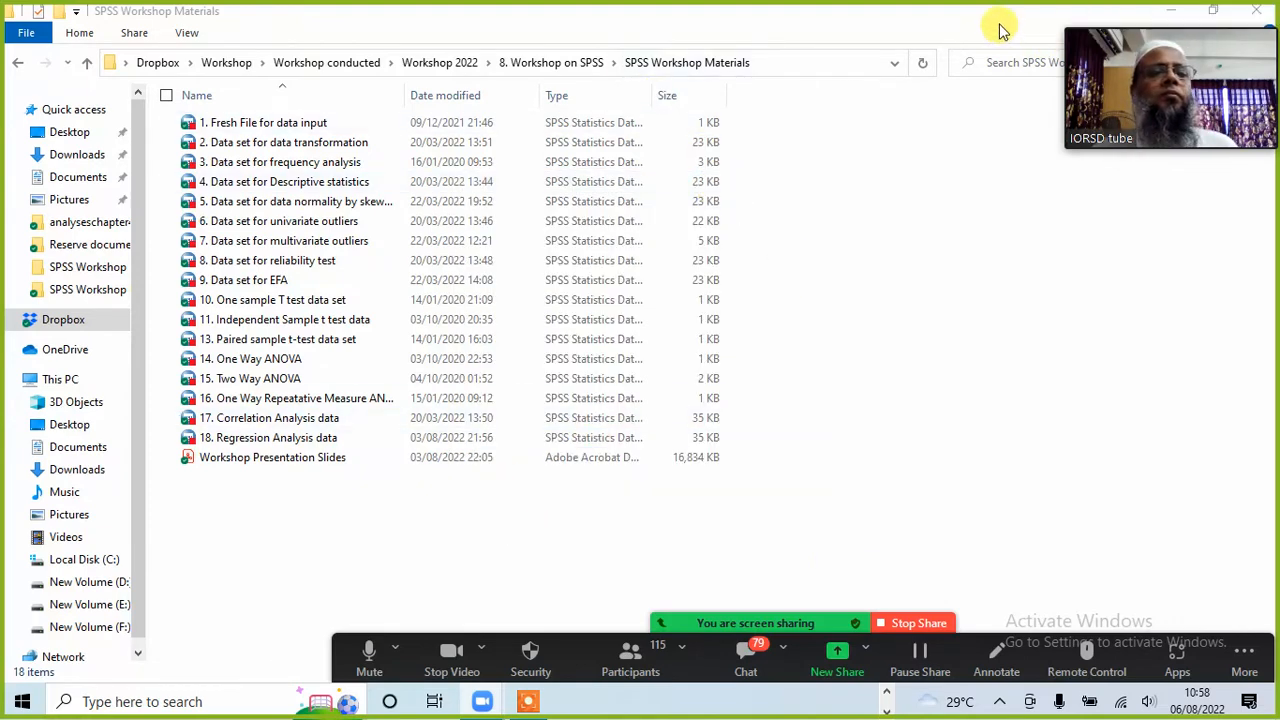
left_click(1172, 10)
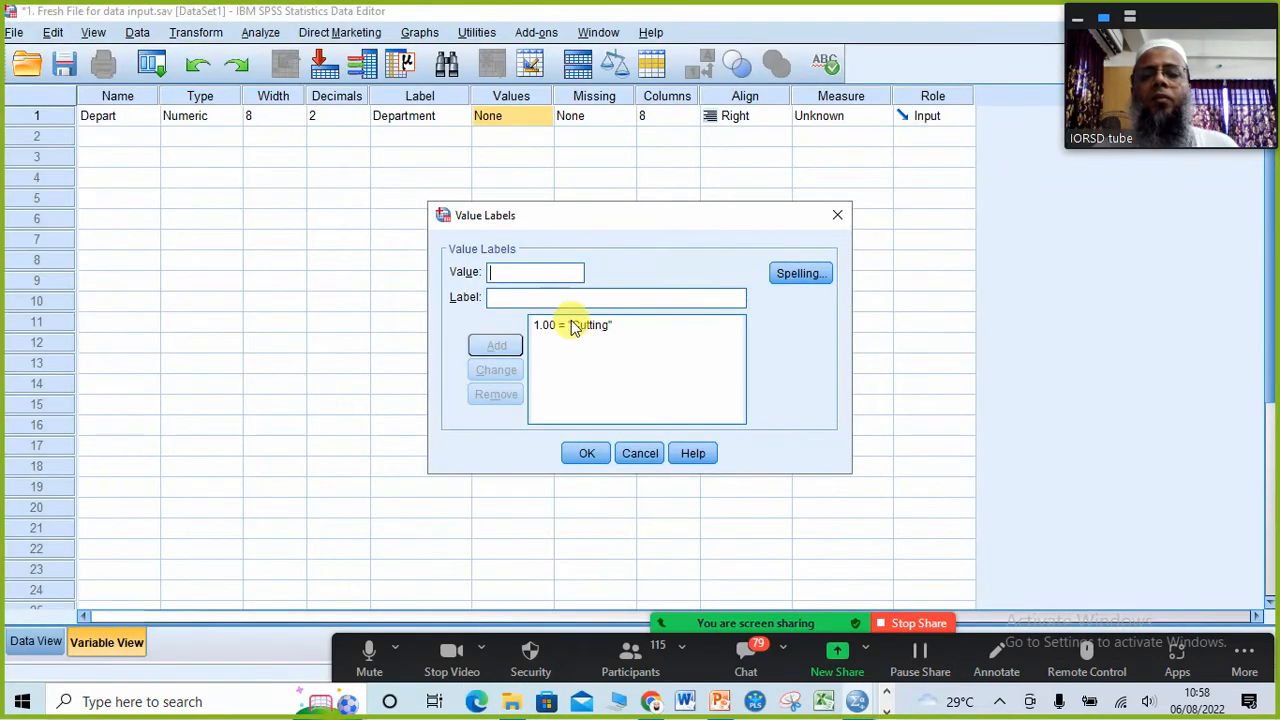
Step: Mute the remaining unmuted attendees in Zoom and minimize the participants list
left_click(639, 659)
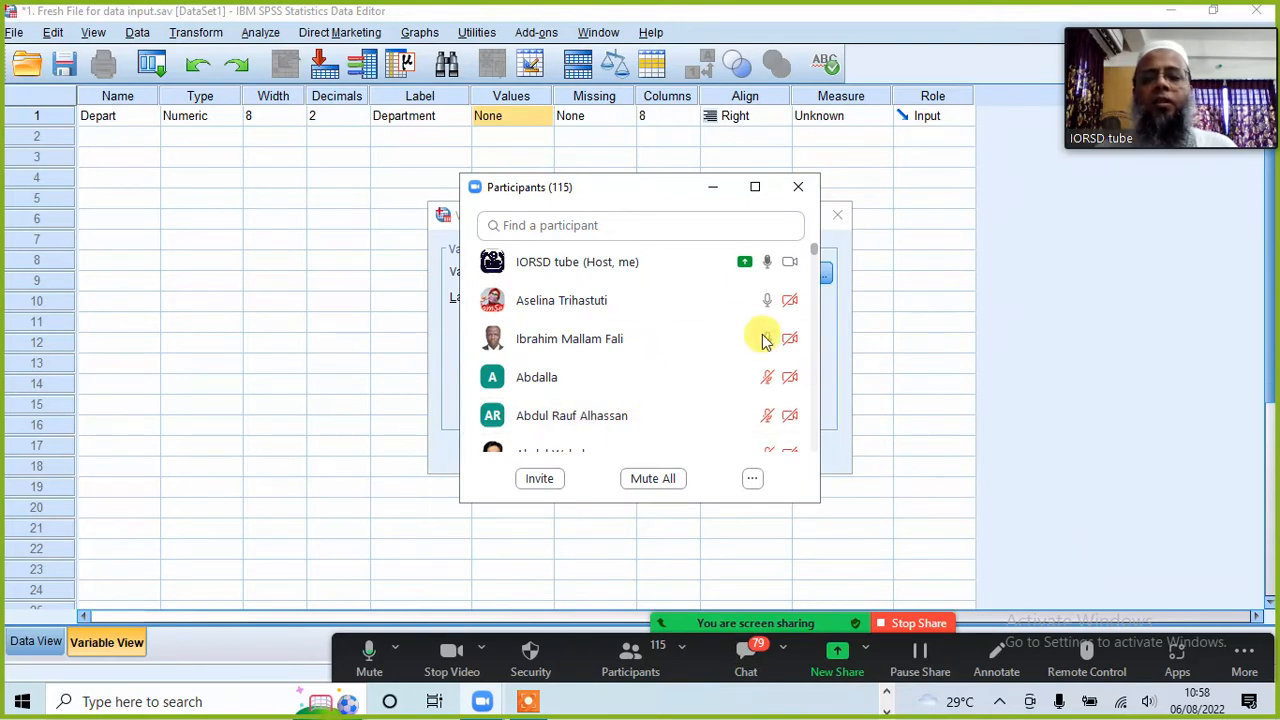
mouse_move(752, 308)
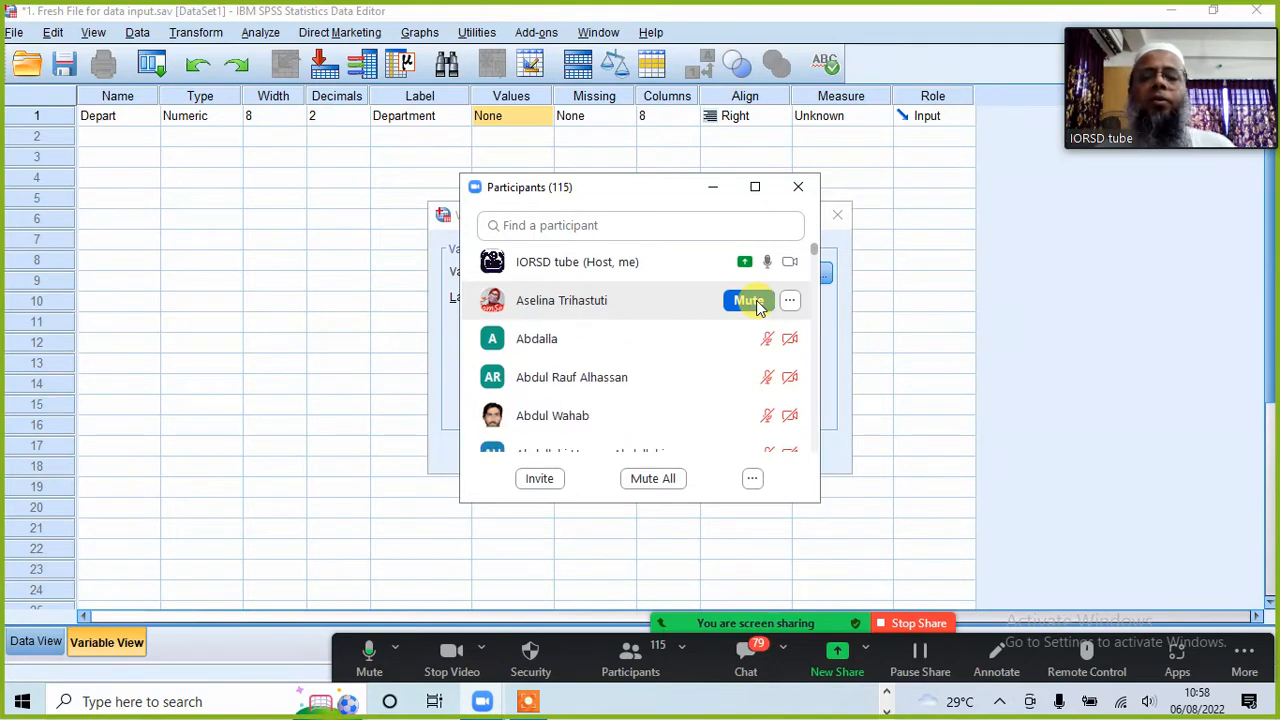
left_click(755, 303)
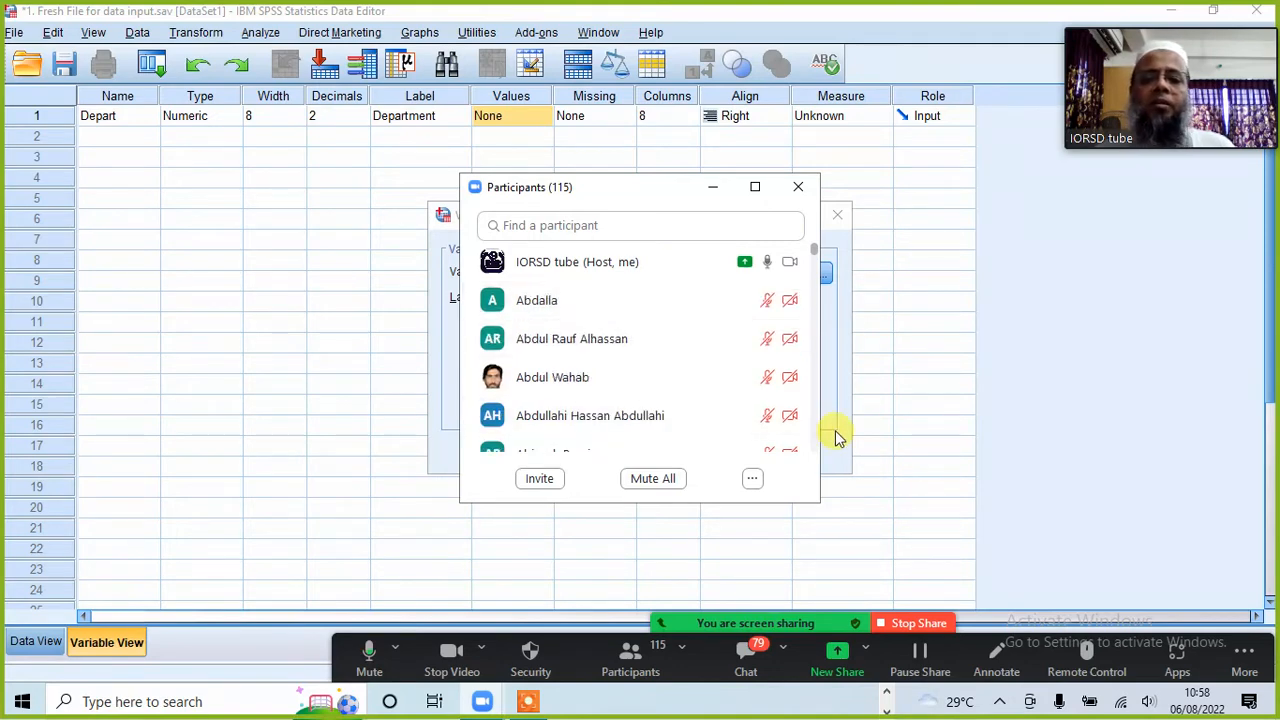
left_click(712, 188)
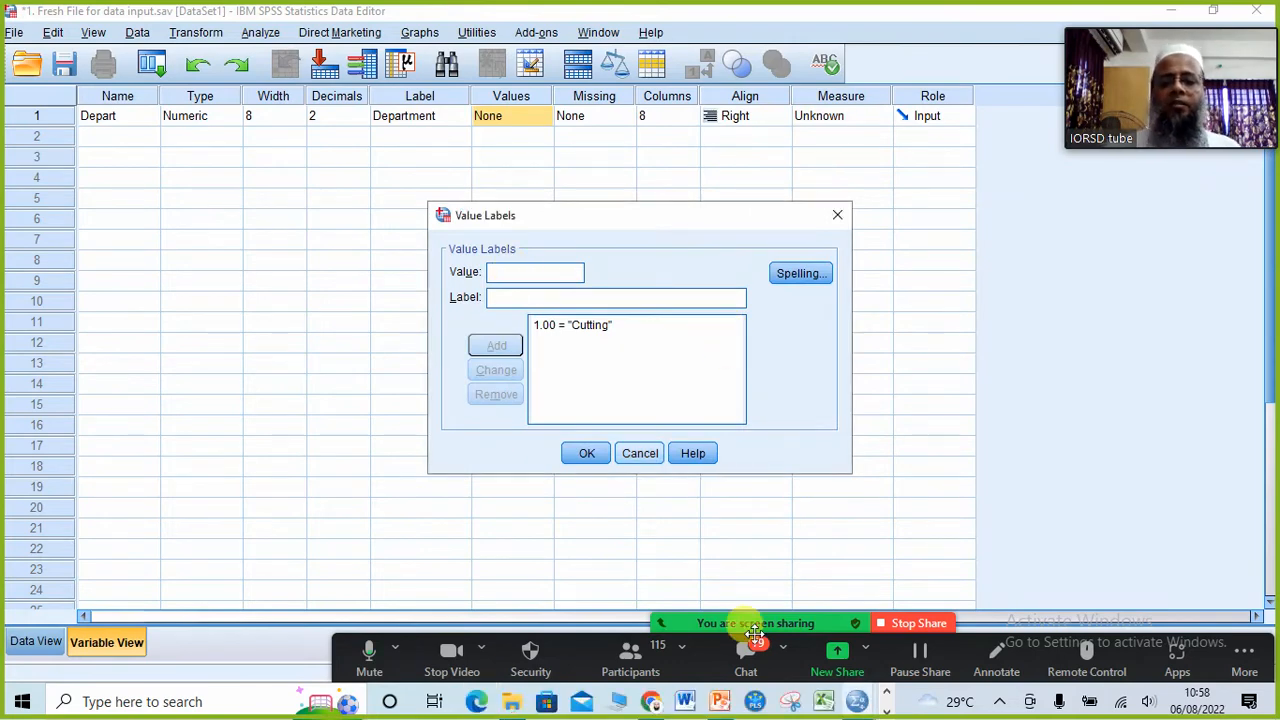
Step: Check the Department options on the PowerPoint questionnaire slide and add the value label 2 = Sewing in the SPSS Value Labels dialog
left_click(722, 705)
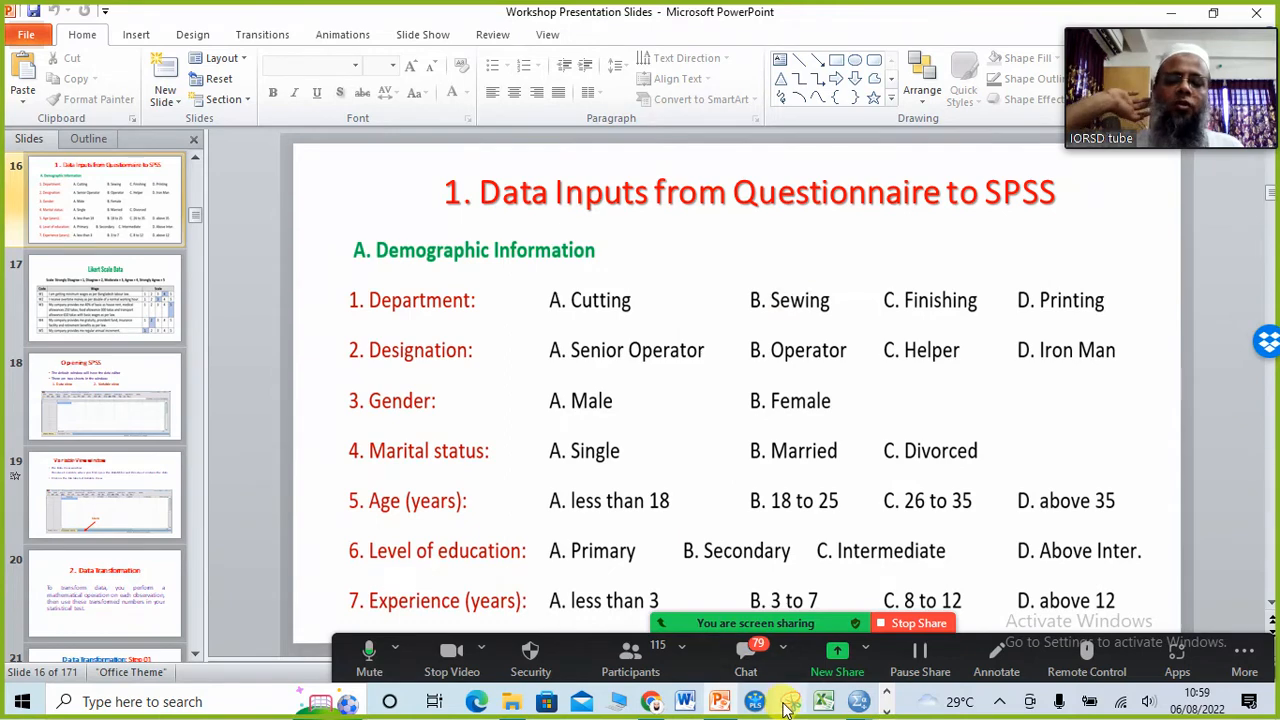
left_click(719, 701)
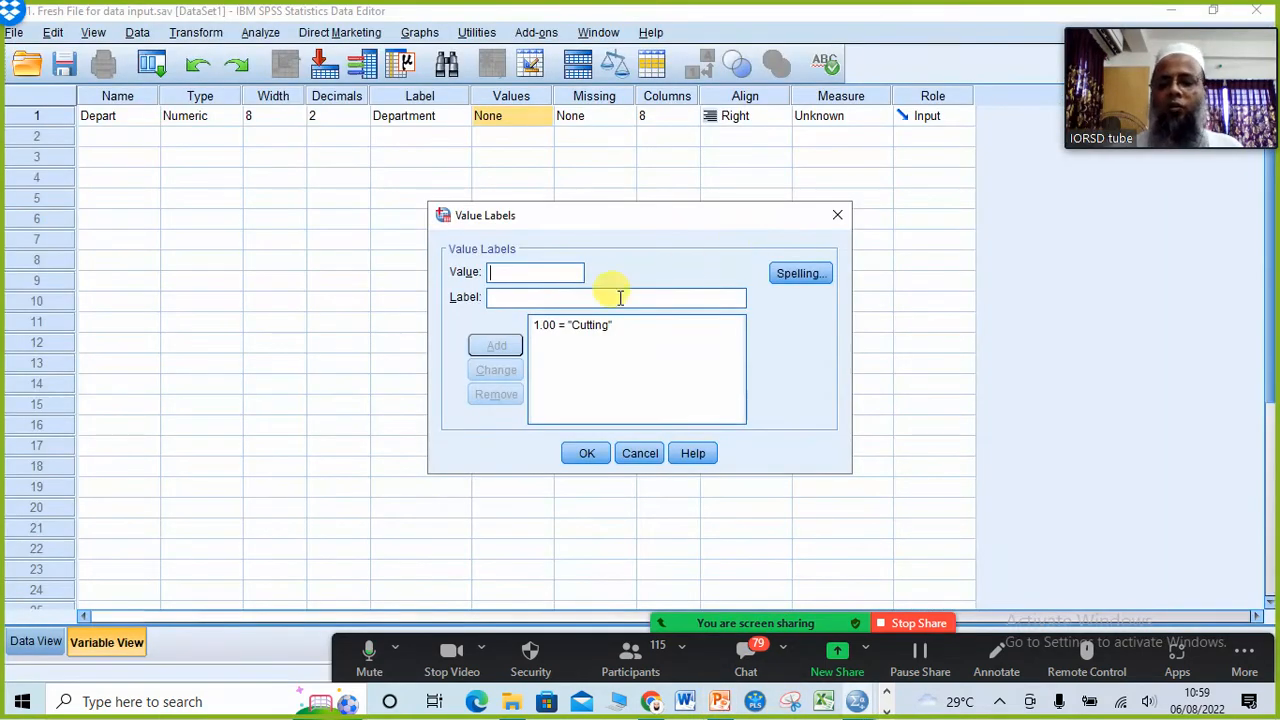
left_click(505, 272)
type("2")
left_click(514, 298)
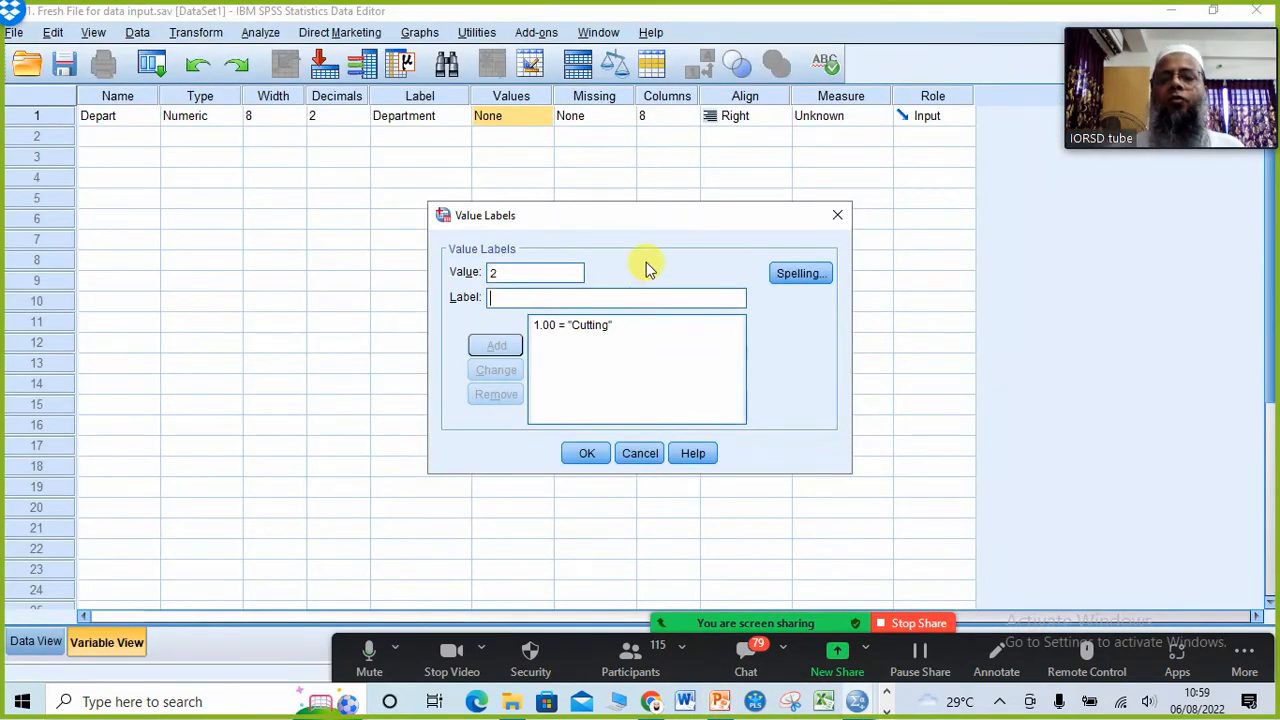
type("Sewing")
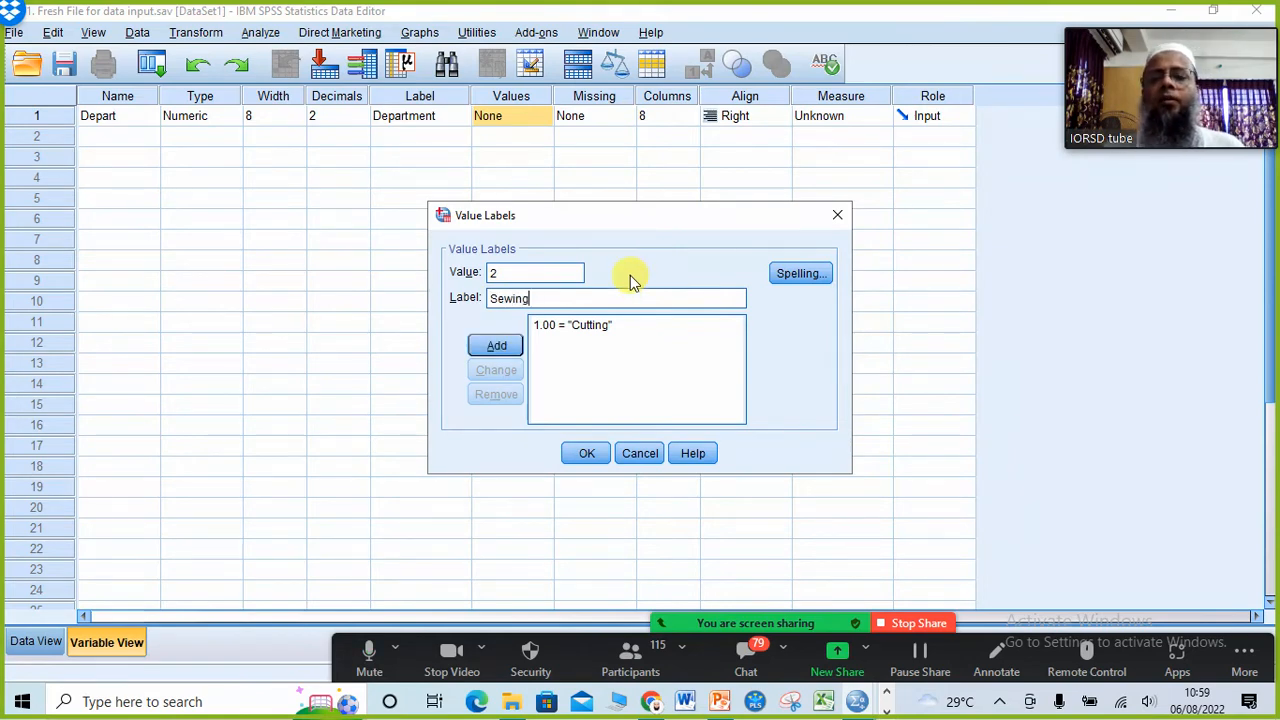
left_click(492, 346)
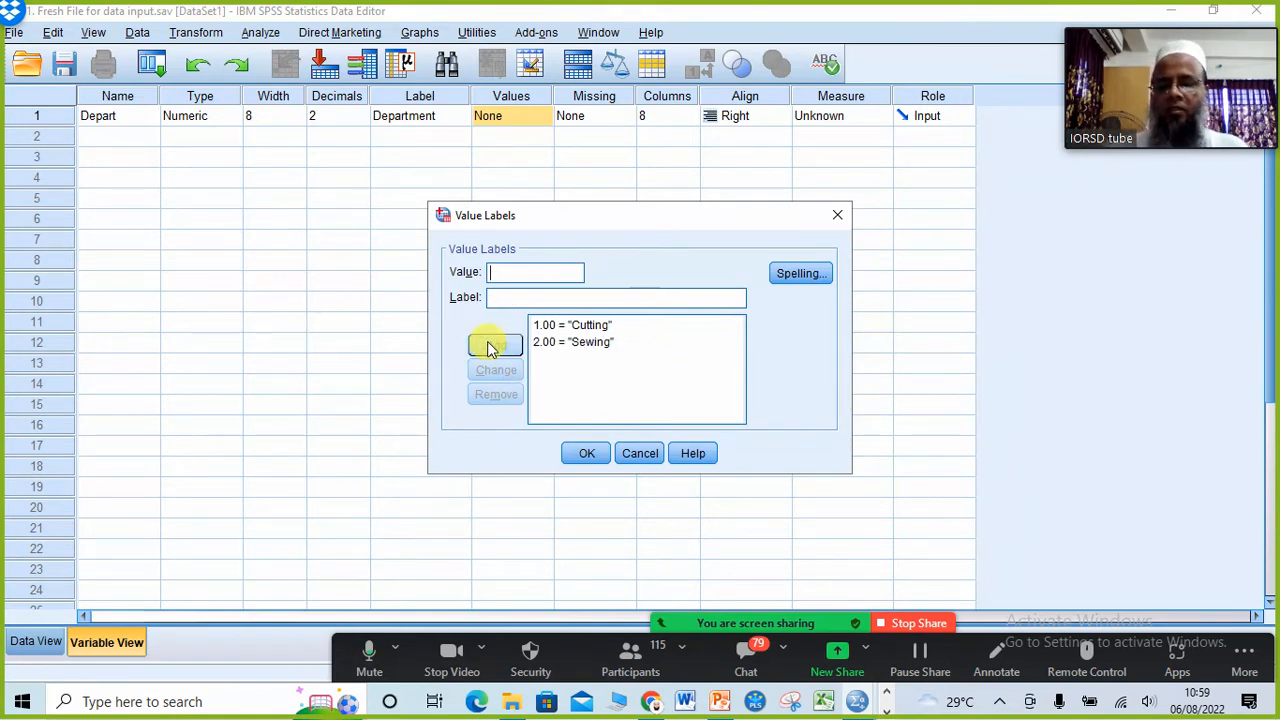
Step: Add the value label 3 = Finishing for Department, consulting the questionnaire slide in PowerPoint for the third option
type("3")
left_click(512, 296)
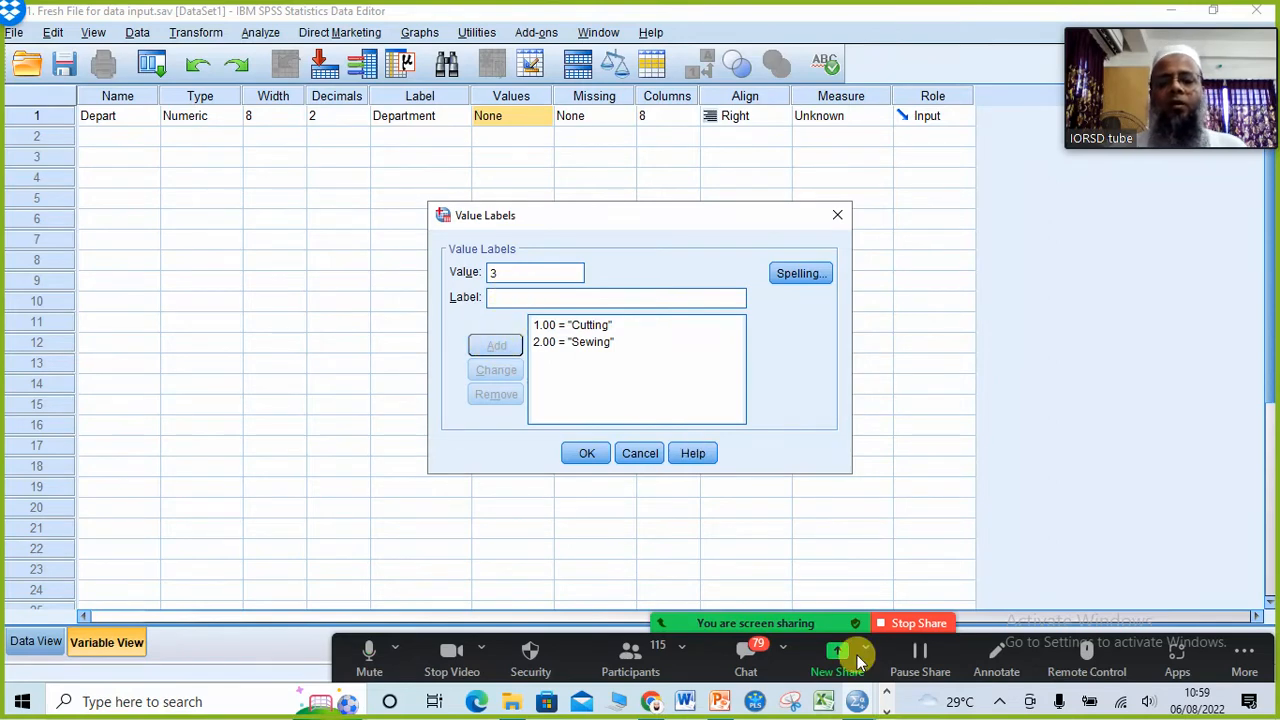
left_click(688, 703)
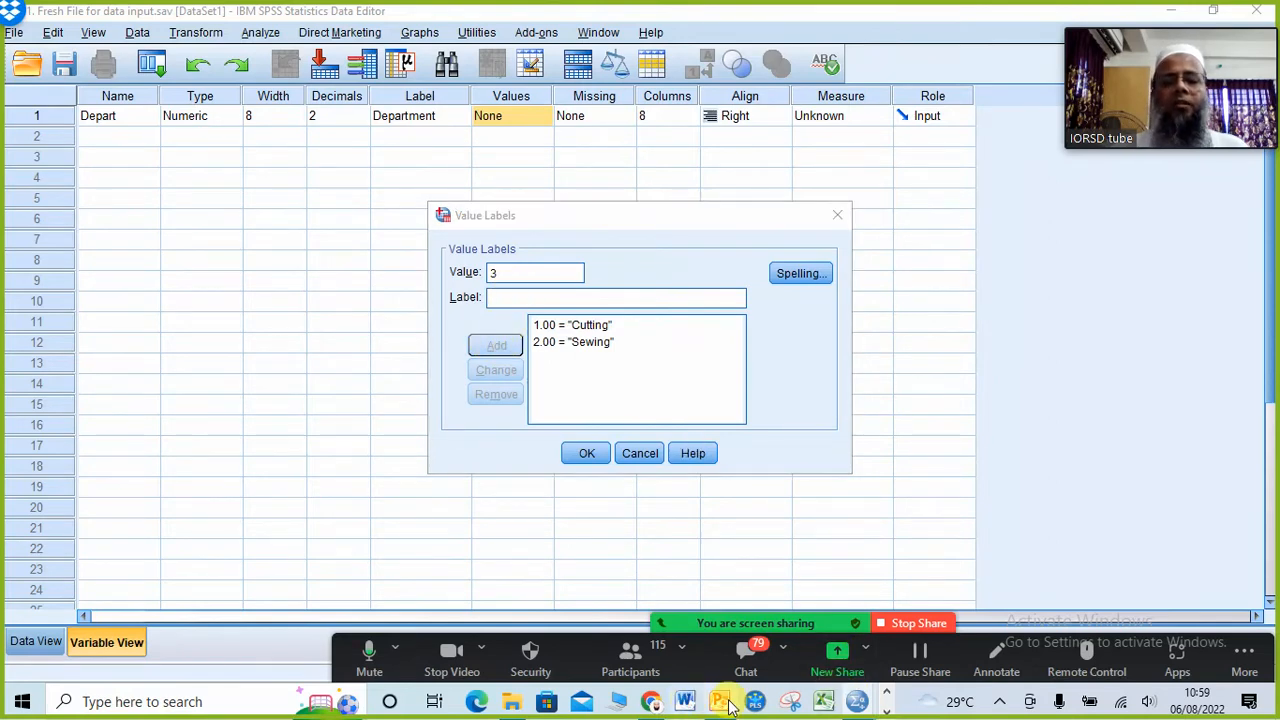
left_click(726, 703)
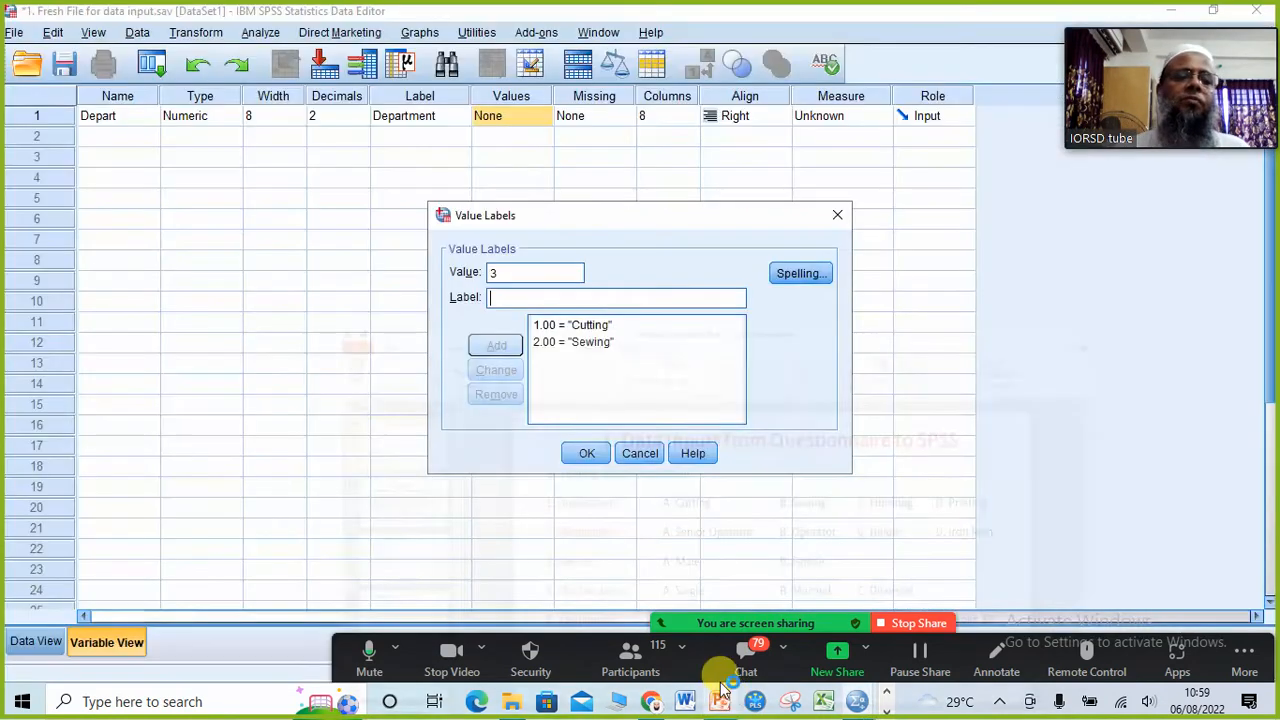
left_click(728, 703)
type("F")
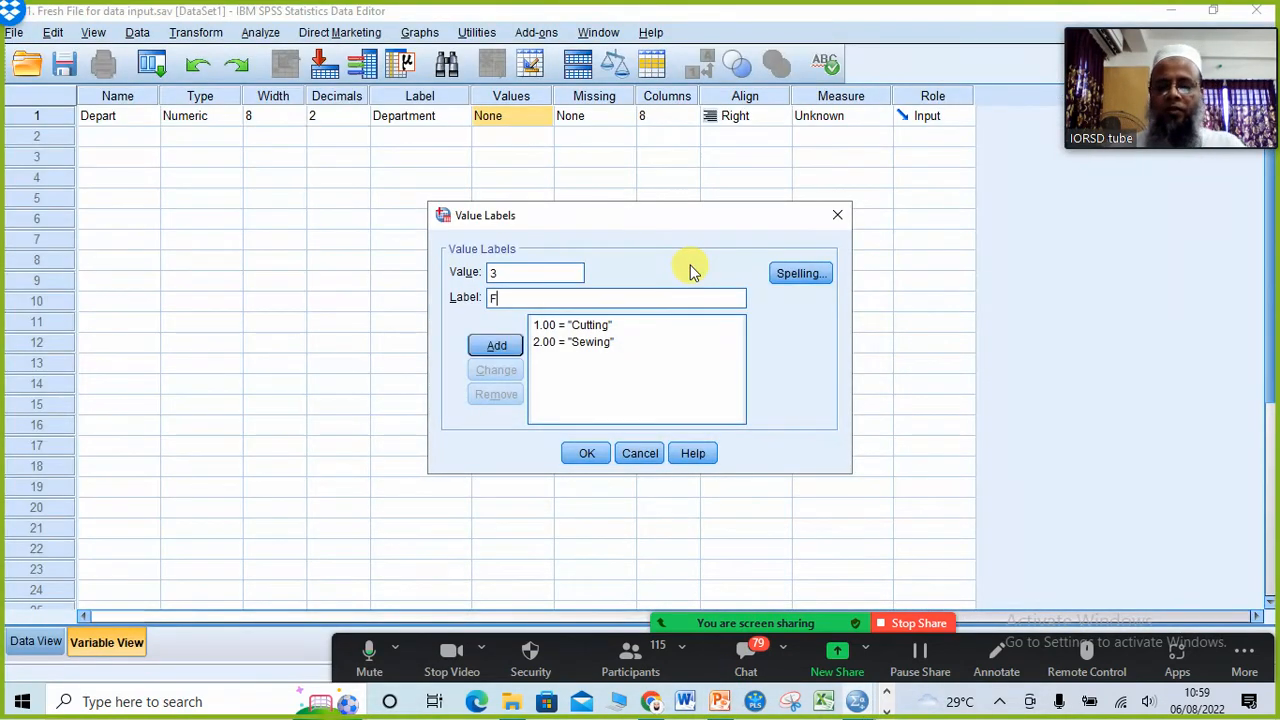
type("inishing")
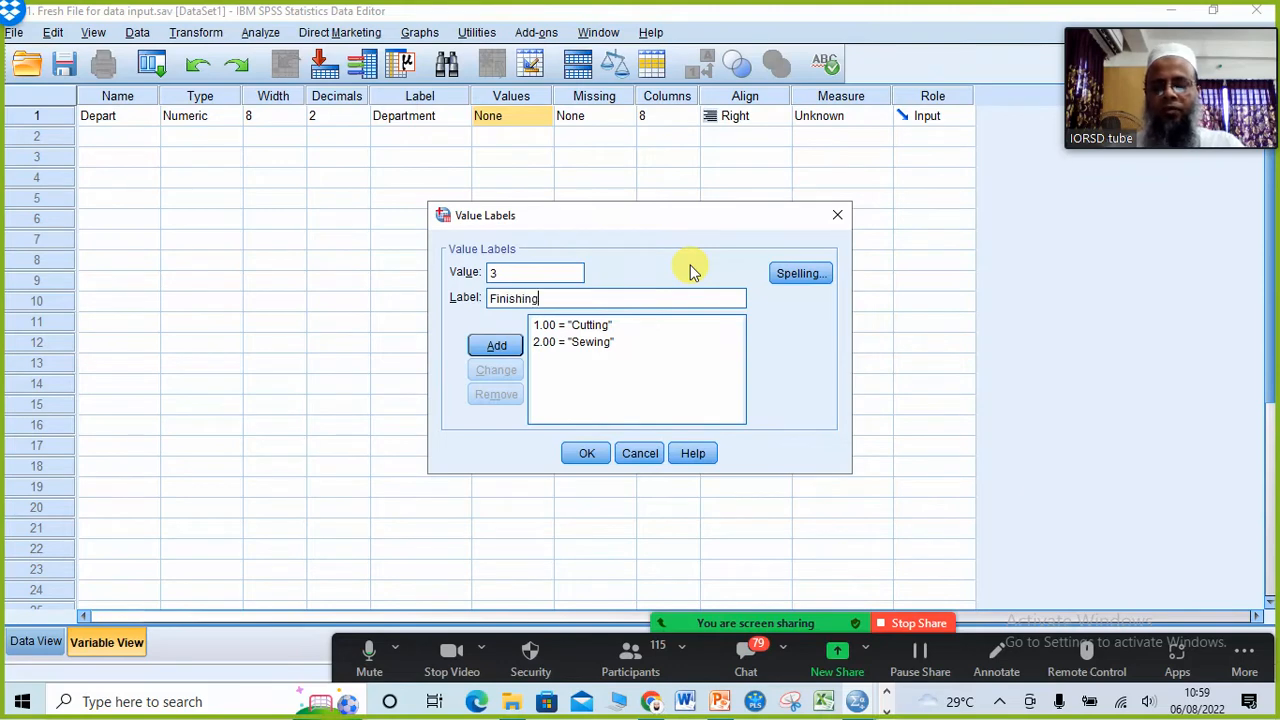
left_click(494, 345)
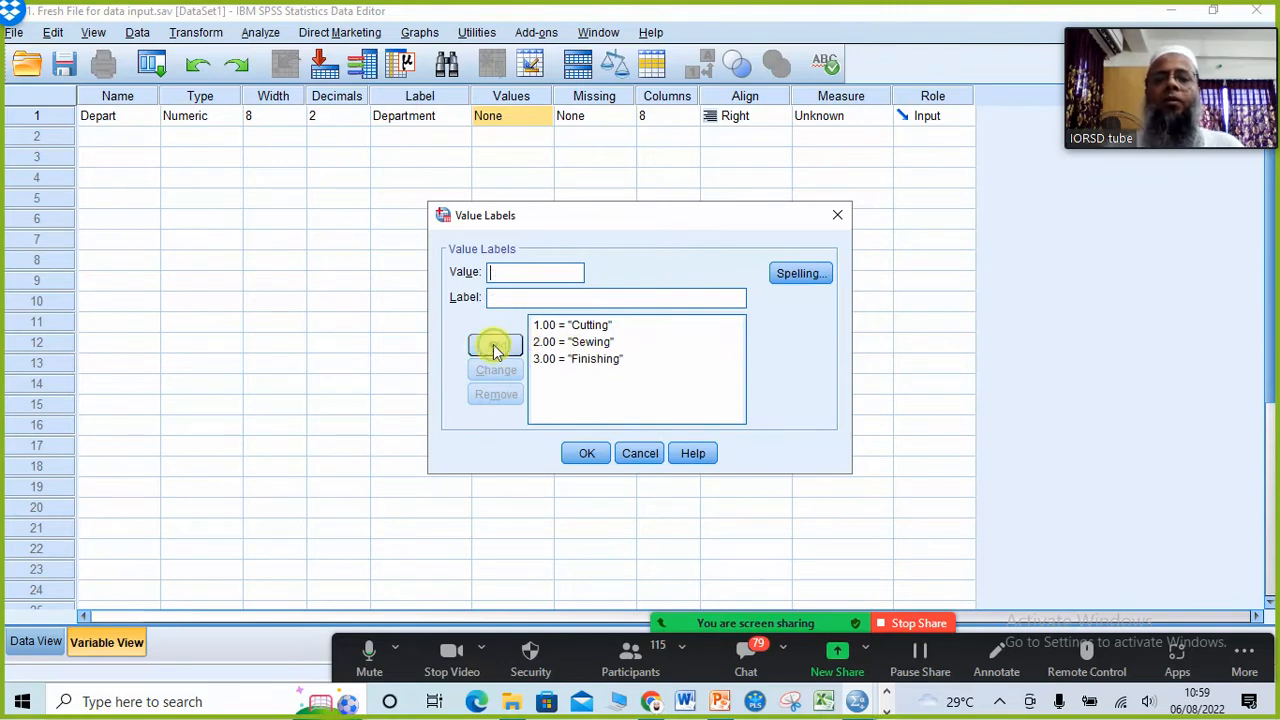
Step: Add the value label 4 = Printing for Department and apply the value labels
type("4")
left_click(528, 297)
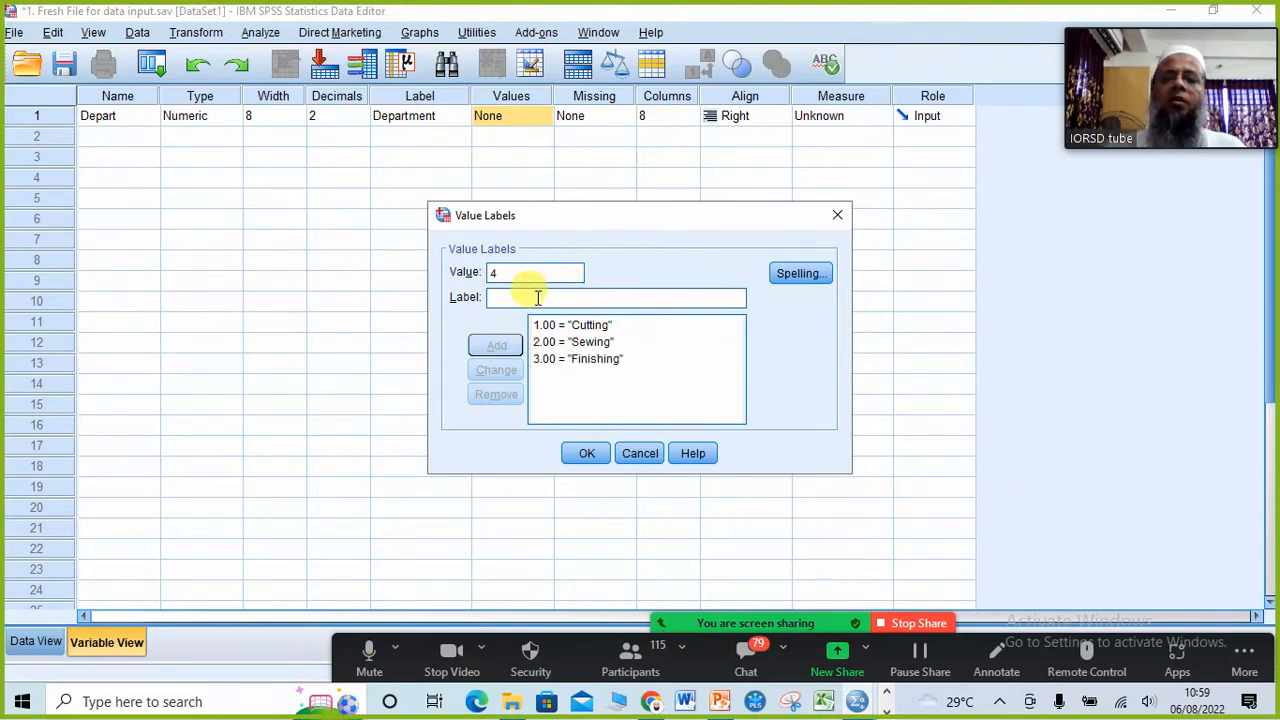
type("Printing")
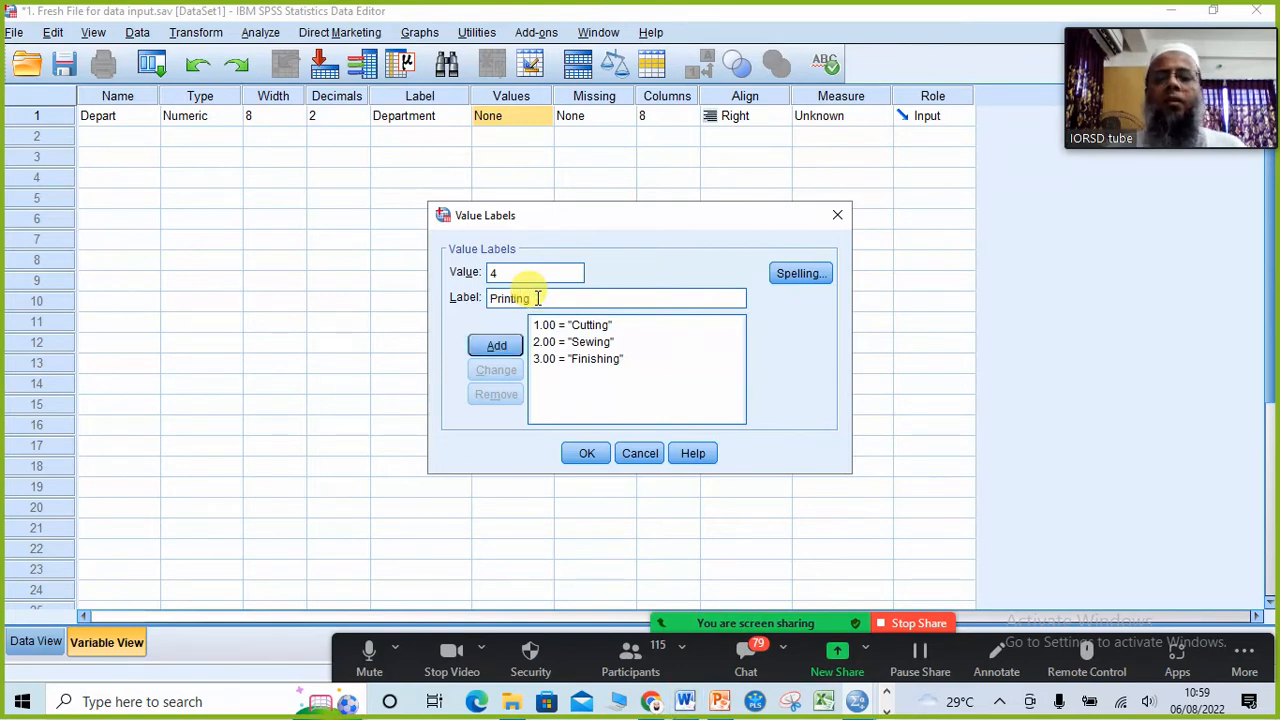
left_click(490, 346)
left_click(584, 455)
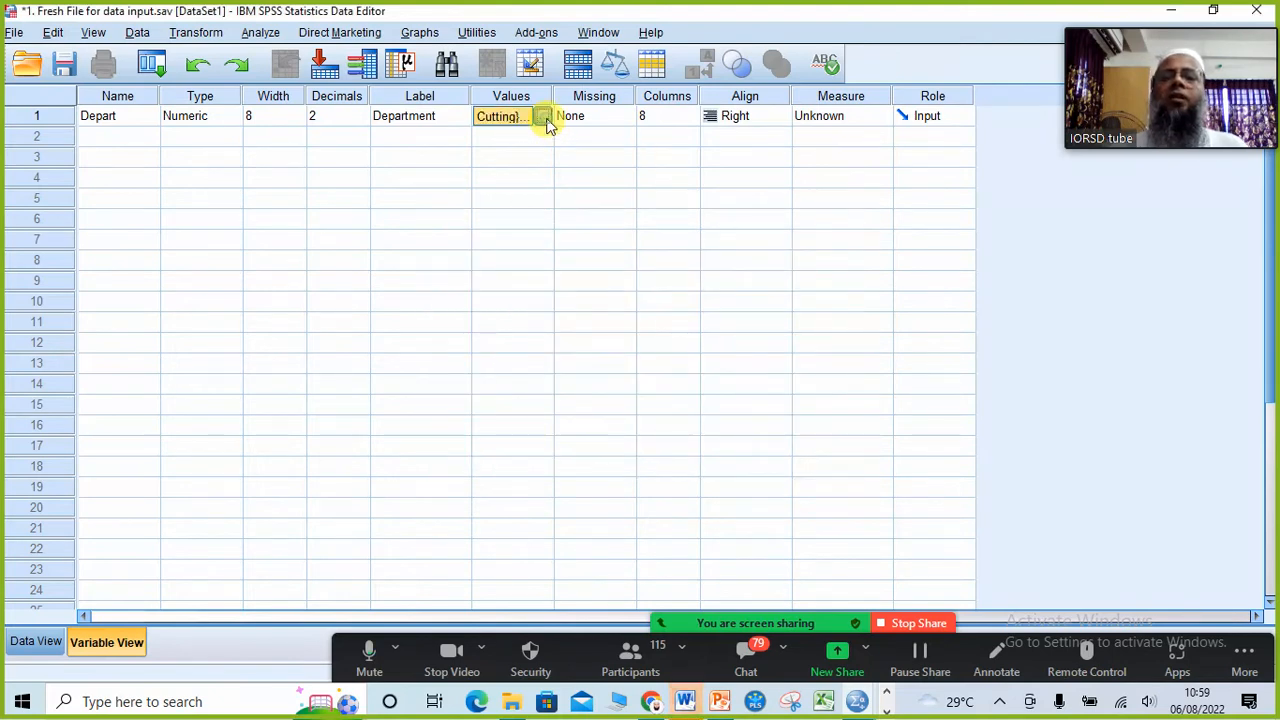
Step: Review the saved value labels and the missing value options of the Depart variable, closing each dialog
left_click(542, 117)
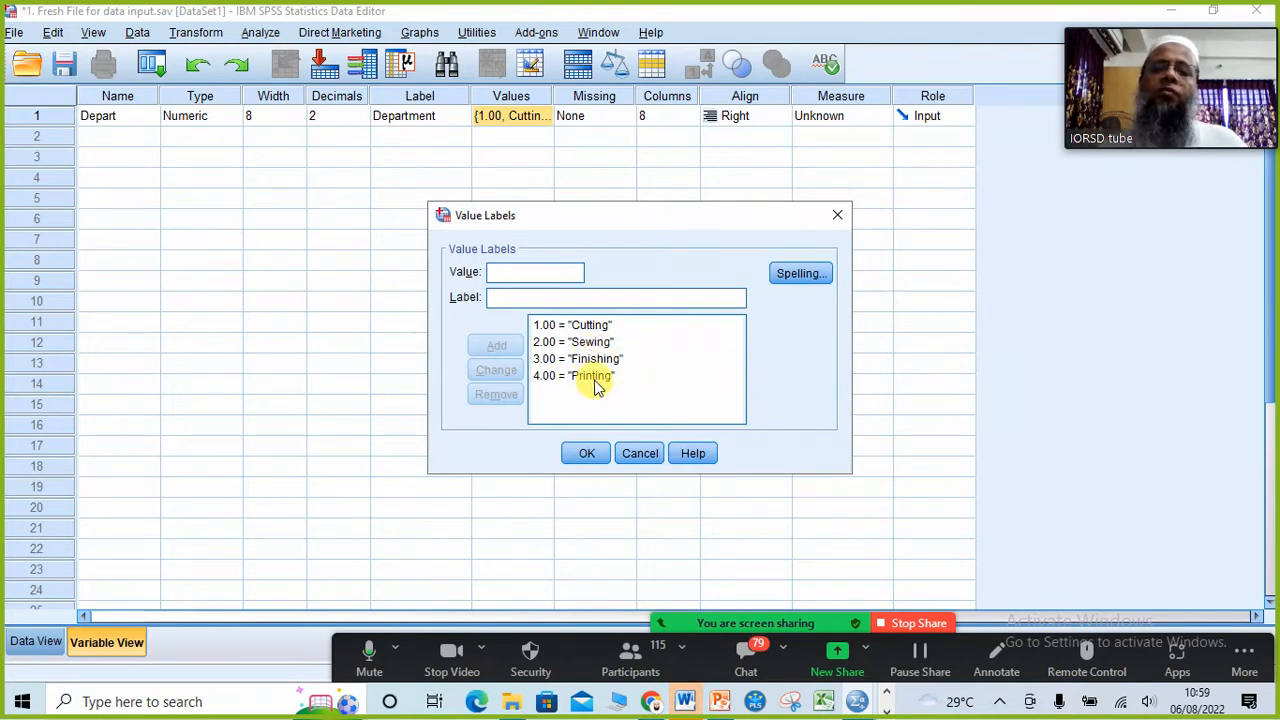
left_click(837, 215)
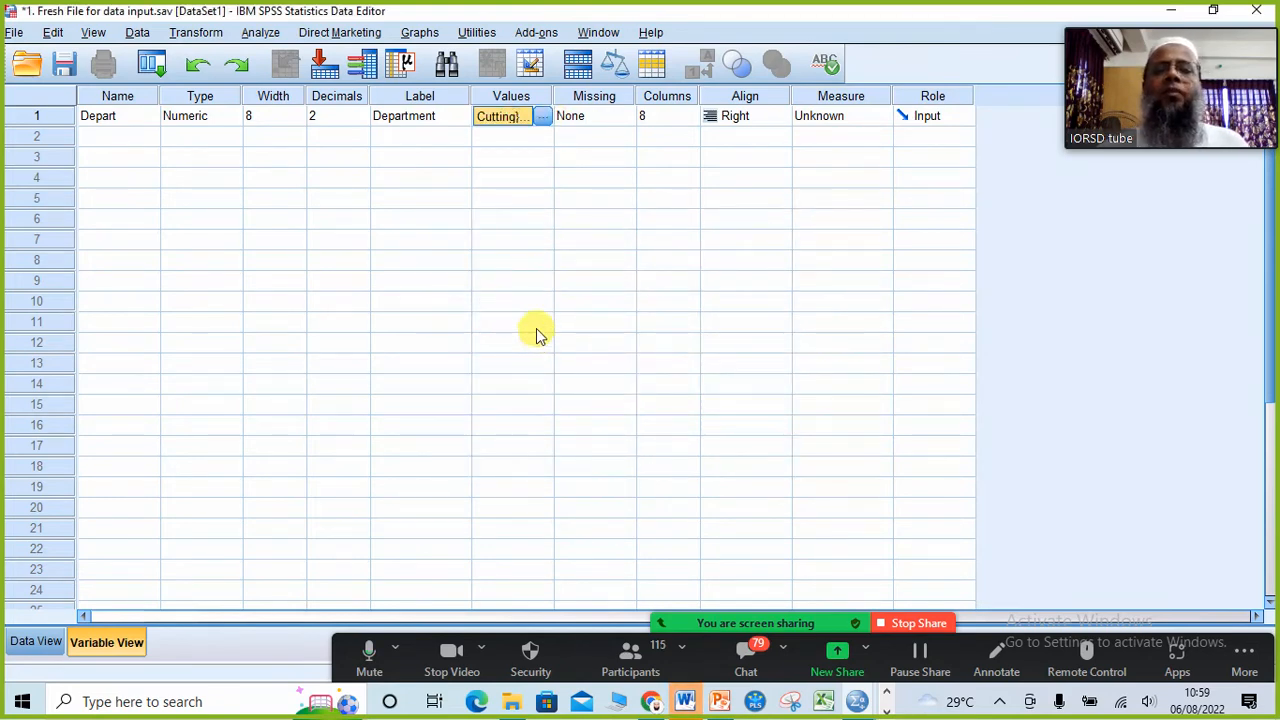
left_click(626, 115)
left_click(626, 115)
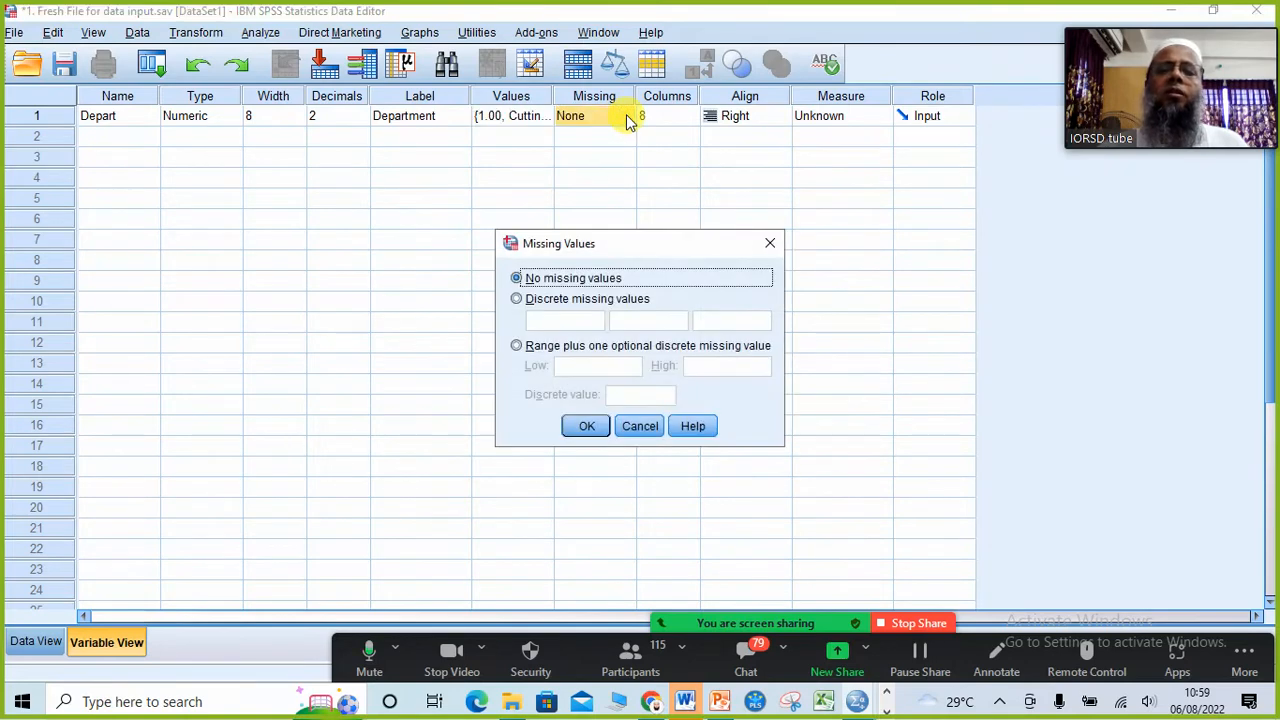
left_click(771, 244)
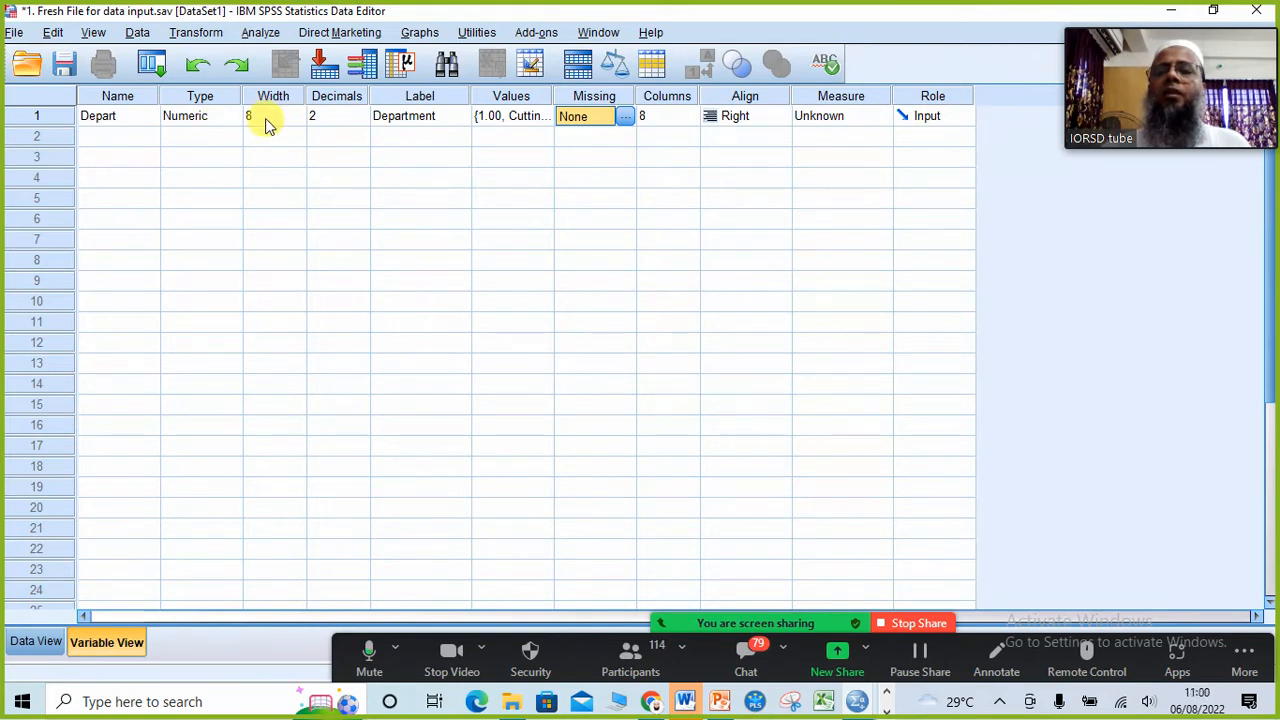
Step: Increase the Columns setting of Depart to 22 and view the widened column in Data View
left_click(675, 114)
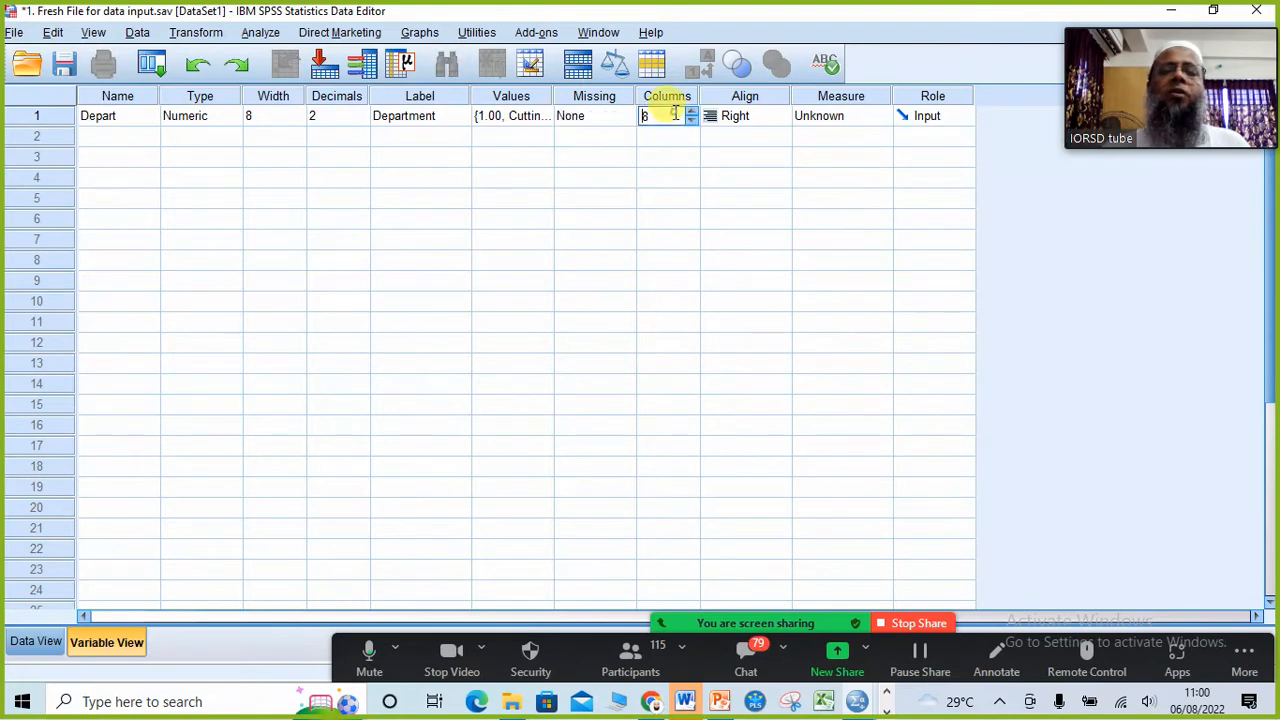
left_click(694, 112)
left_click(694, 112)
left_click(694, 112)
left_click(694, 112)
left_click(694, 112)
left_click(694, 112)
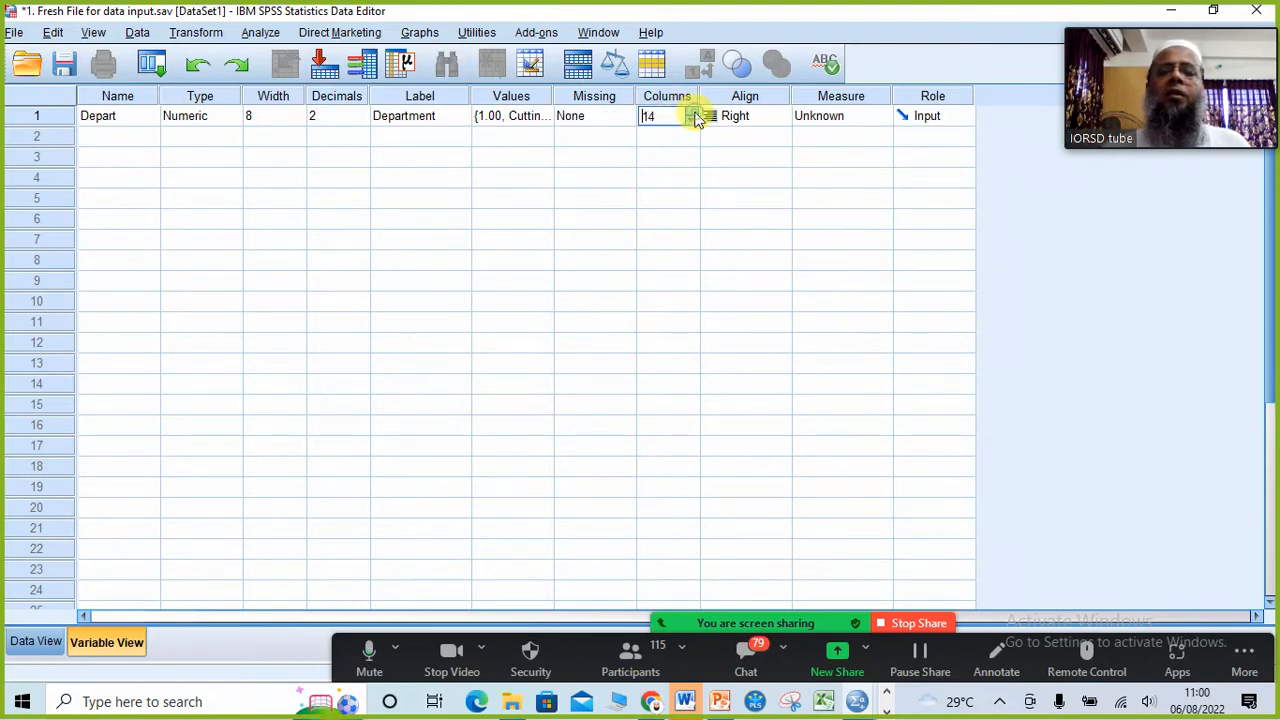
left_click(694, 112)
left_click(40, 641)
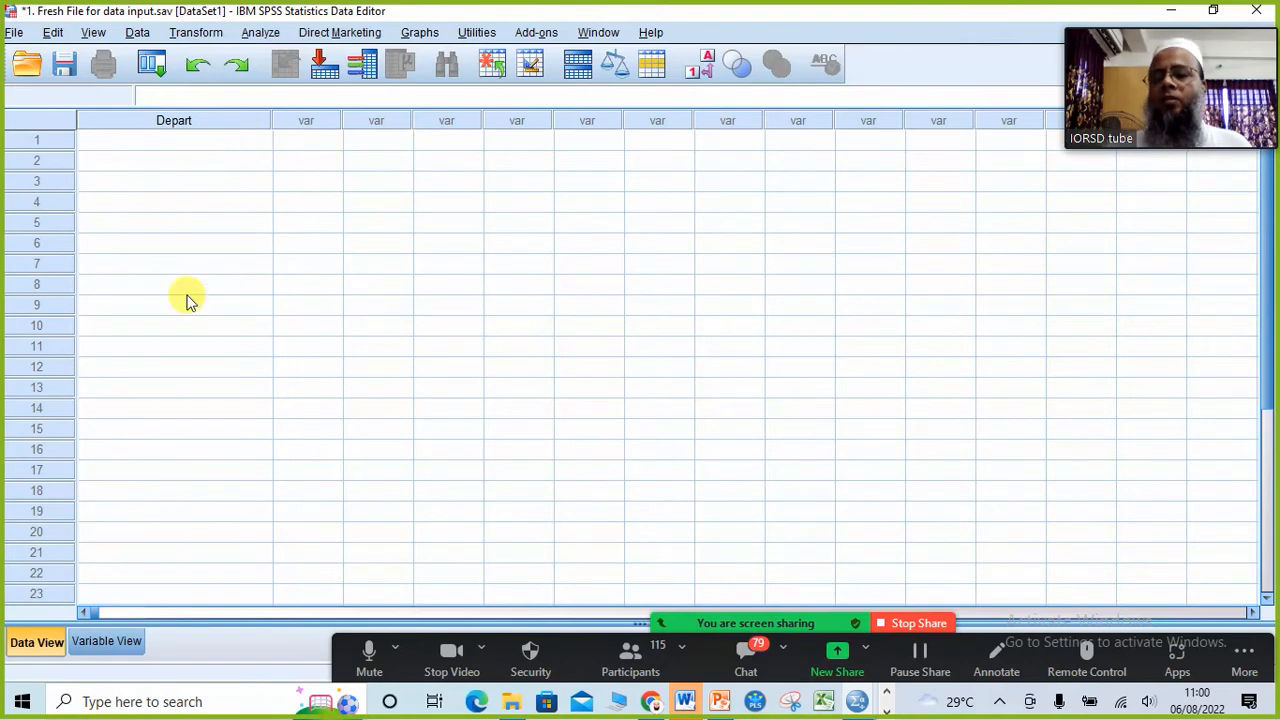
Step: Return to Variable View and reduce the Columns setting of Depart to 8
left_click(106, 641)
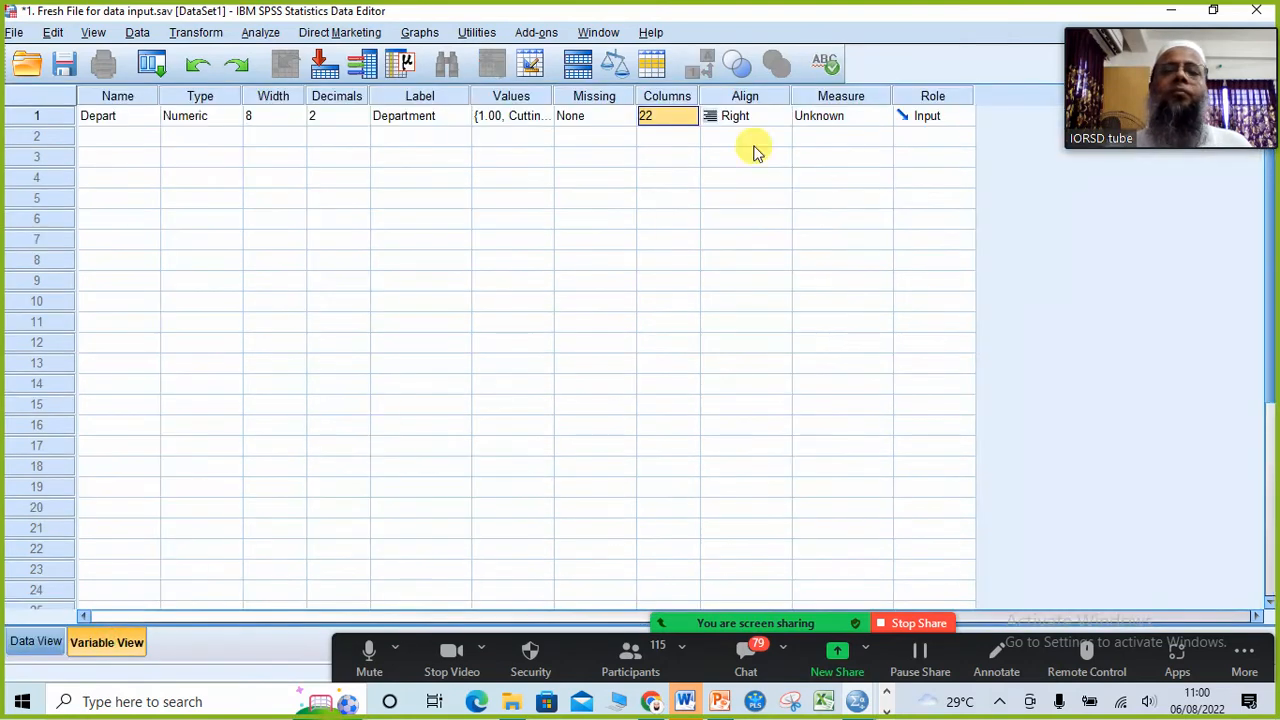
left_click(692, 121)
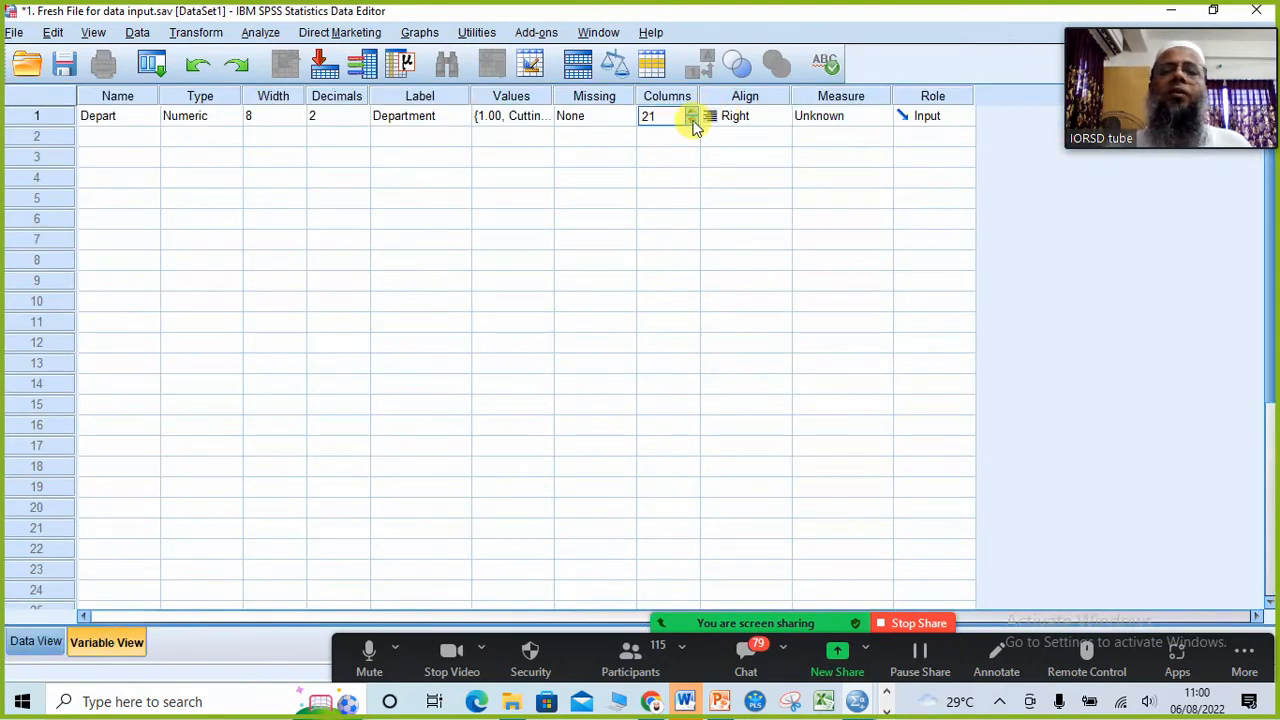
left_click_drag(692, 121, 692, 121)
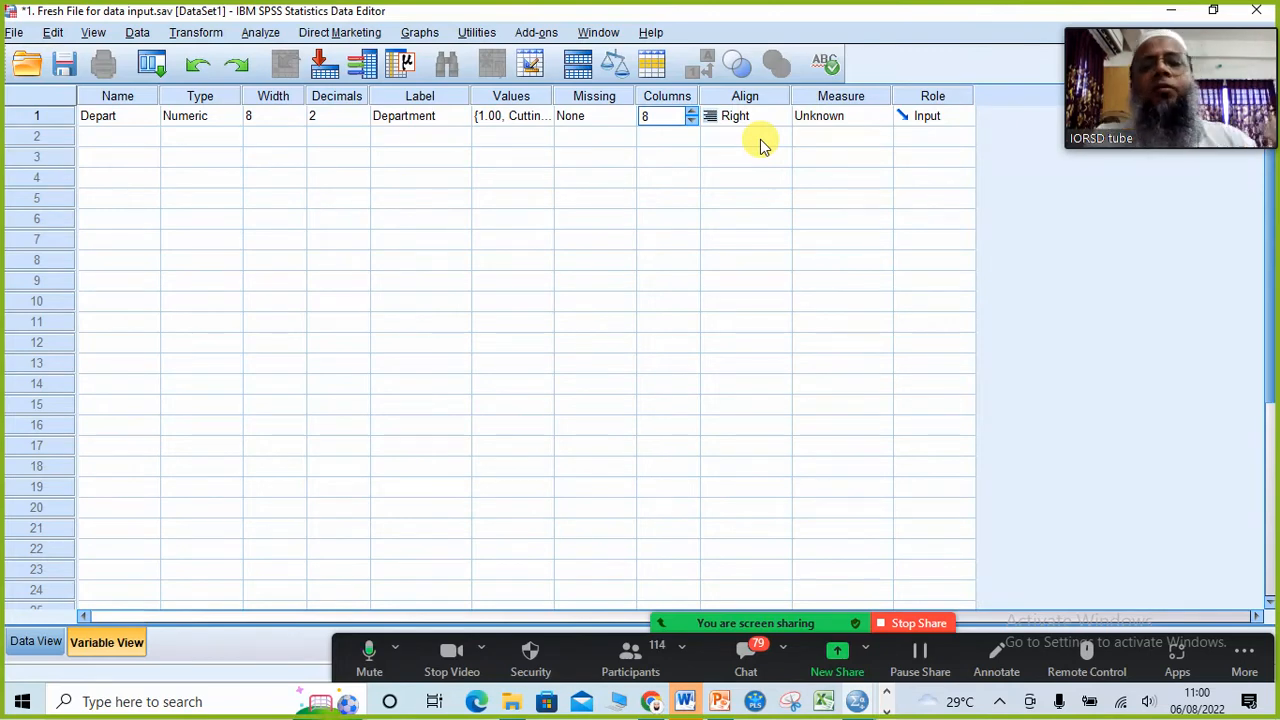
Step: Examine the options in the Missing Values dialog for Depart and close it
left_click(612, 120)
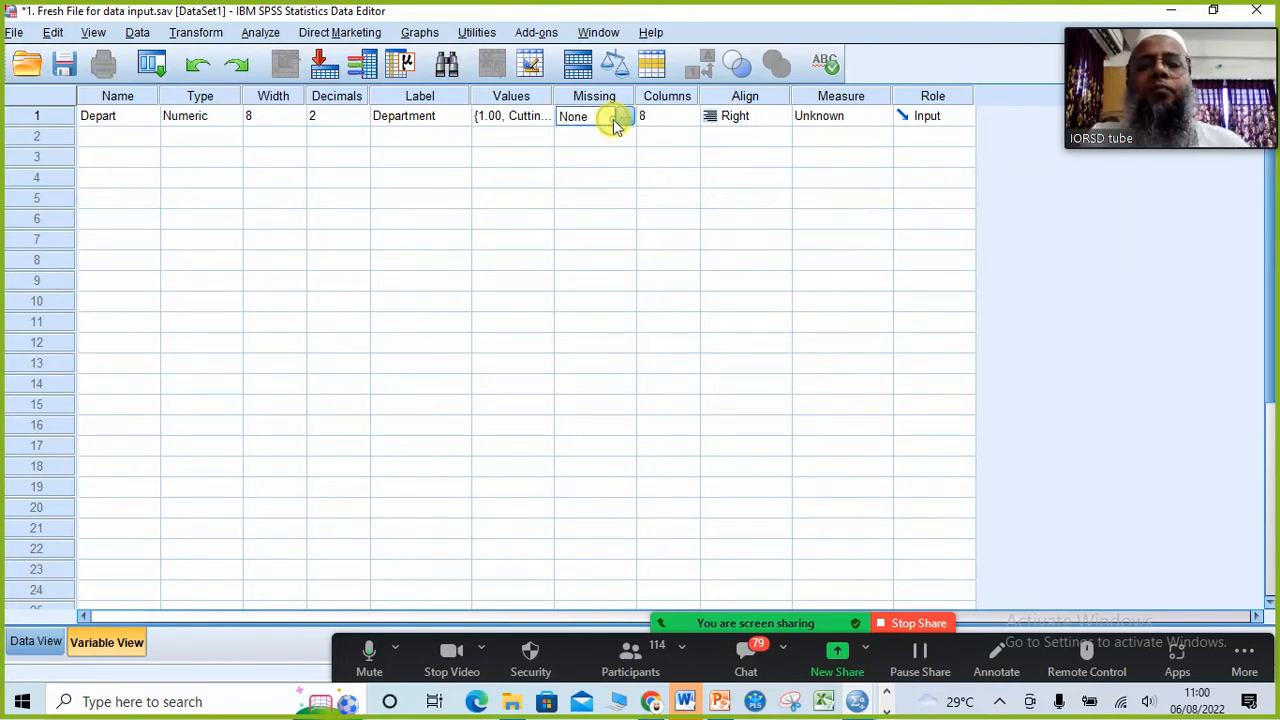
left_click(624, 119)
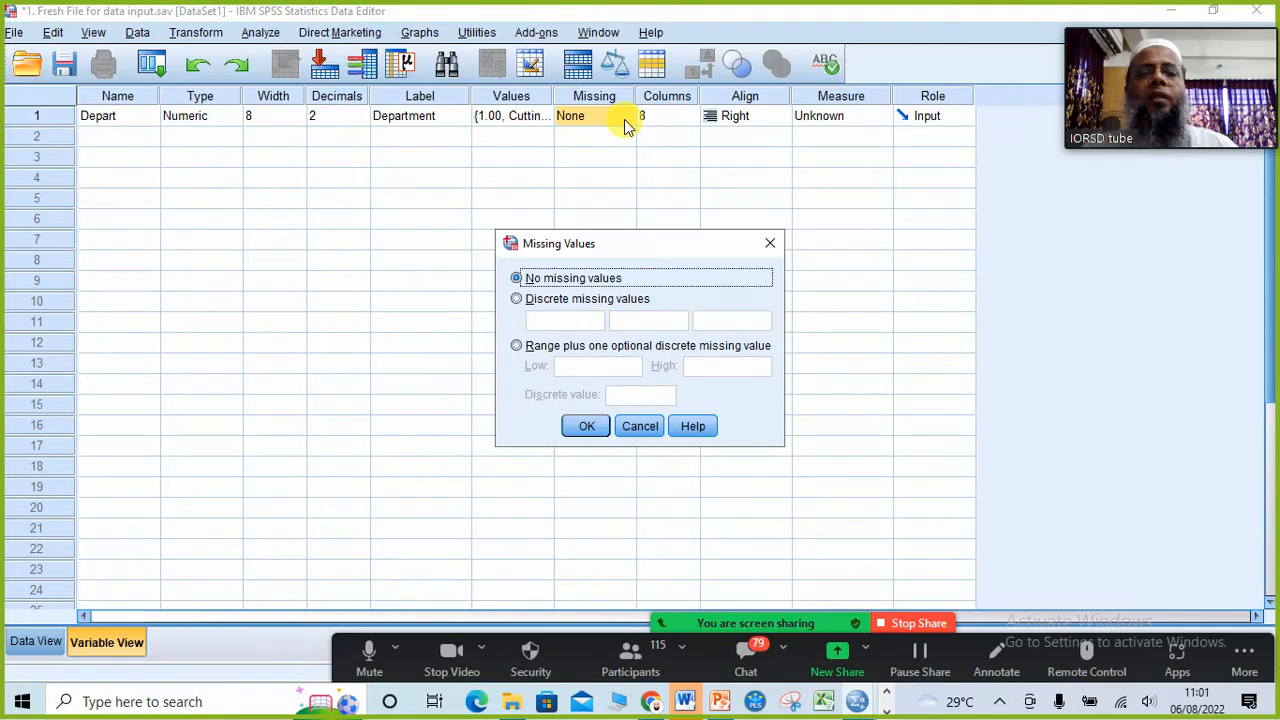
left_click(771, 247)
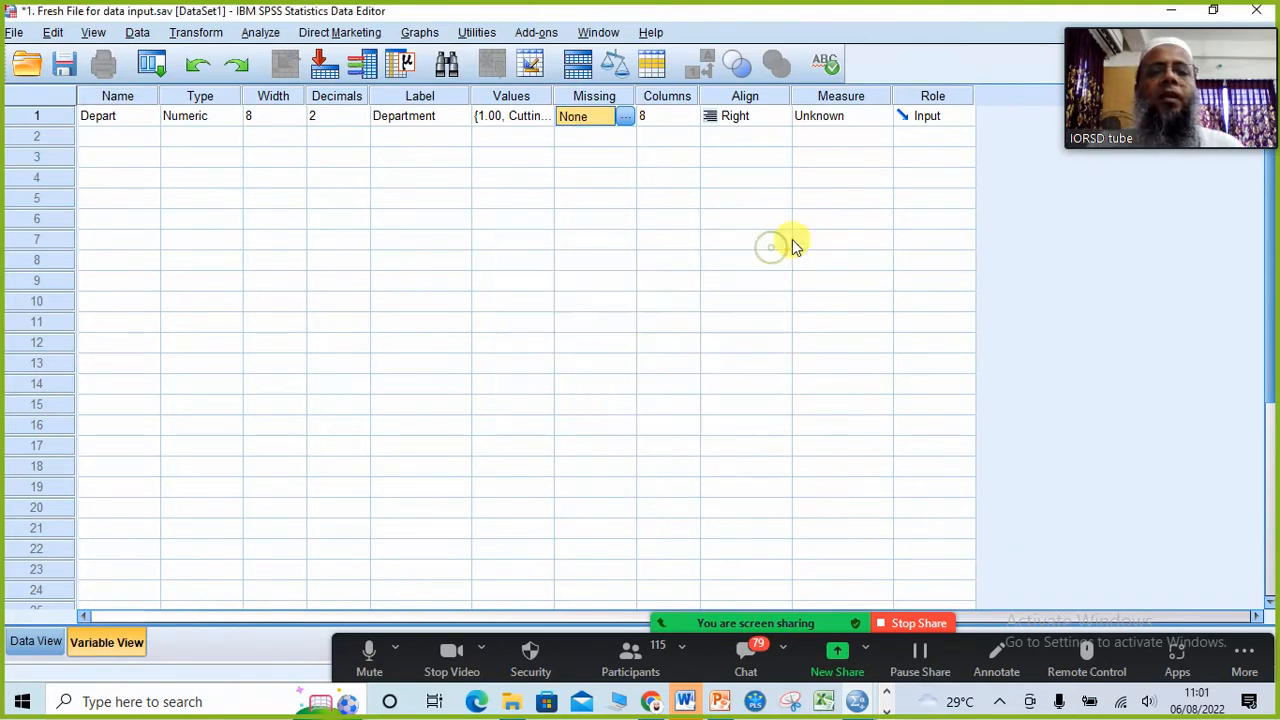
Step: Set the measurement level of the Depart variable to Nominal
left_click(876, 119)
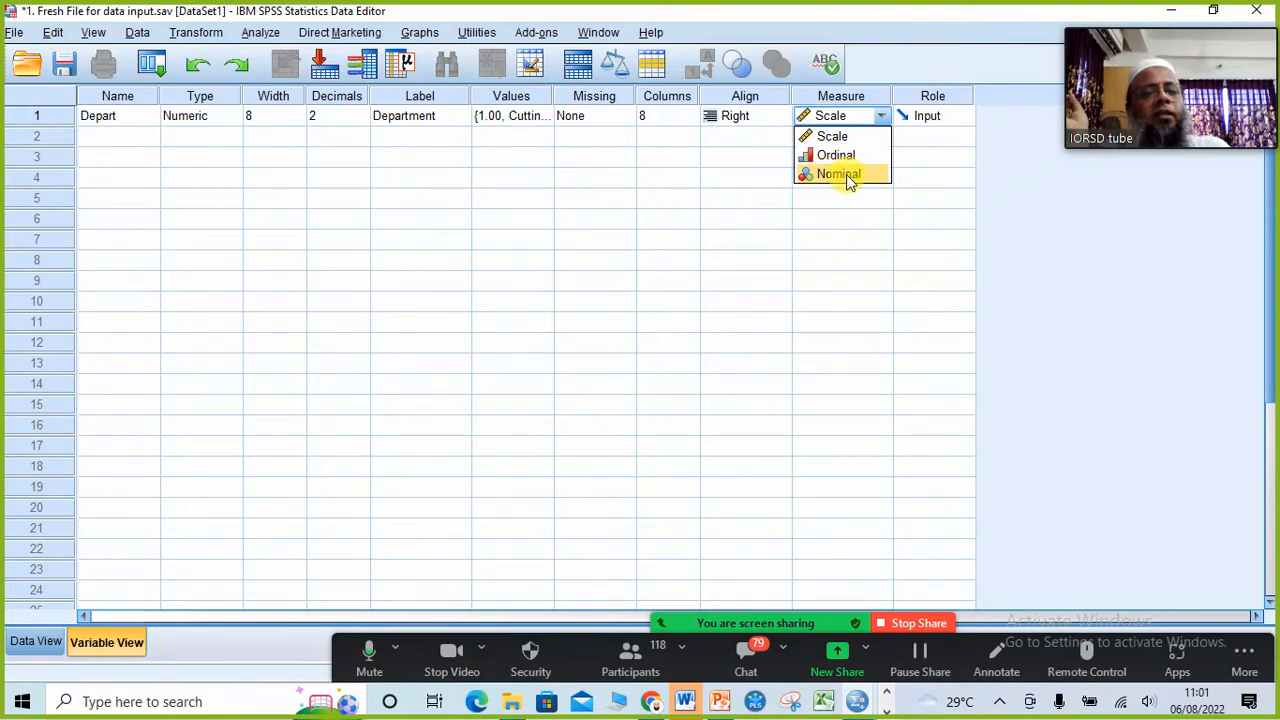
left_click(846, 174)
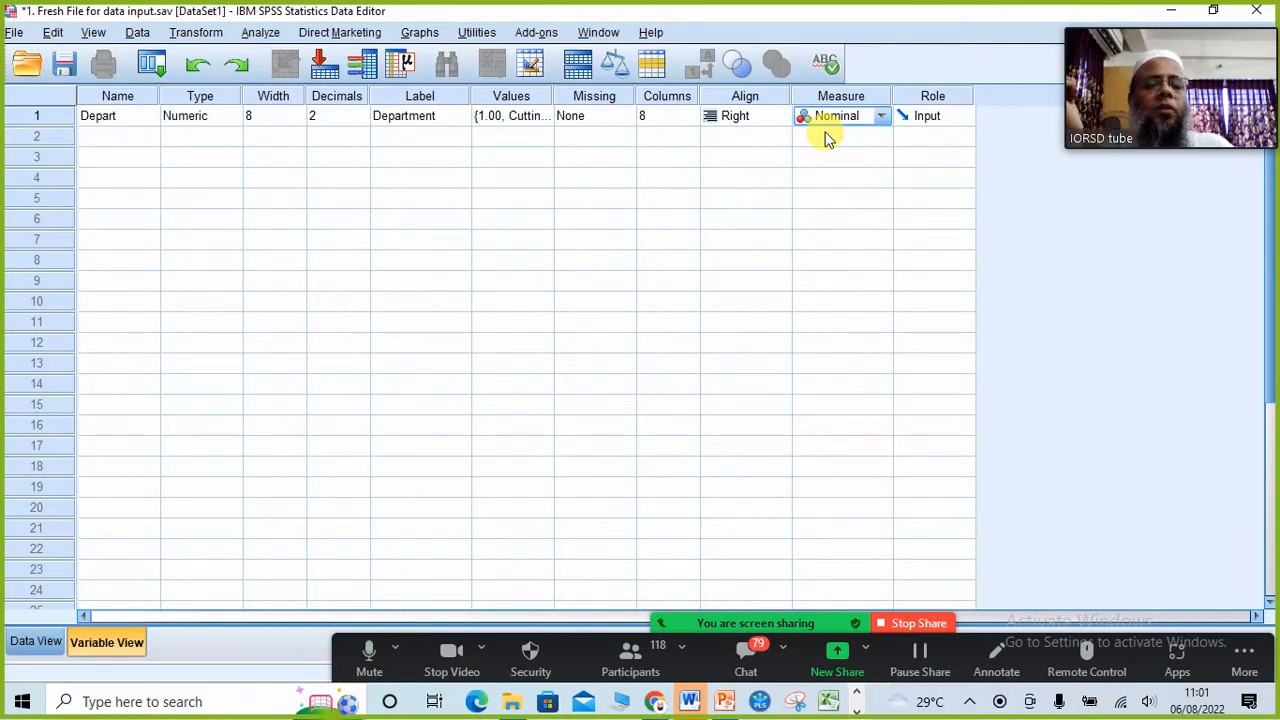
Step: Check the Zoom participants list, minimize it, and review the Department value labels in SPSS
left_click(625, 662)
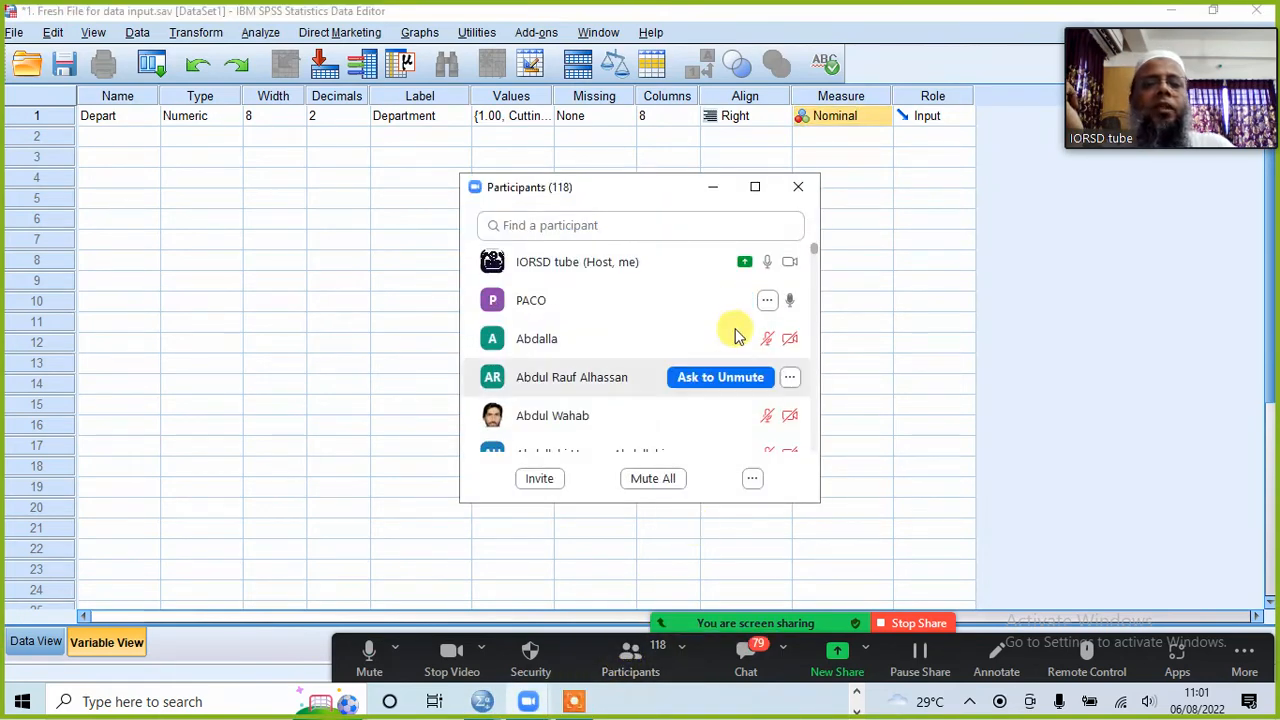
left_click(712, 190)
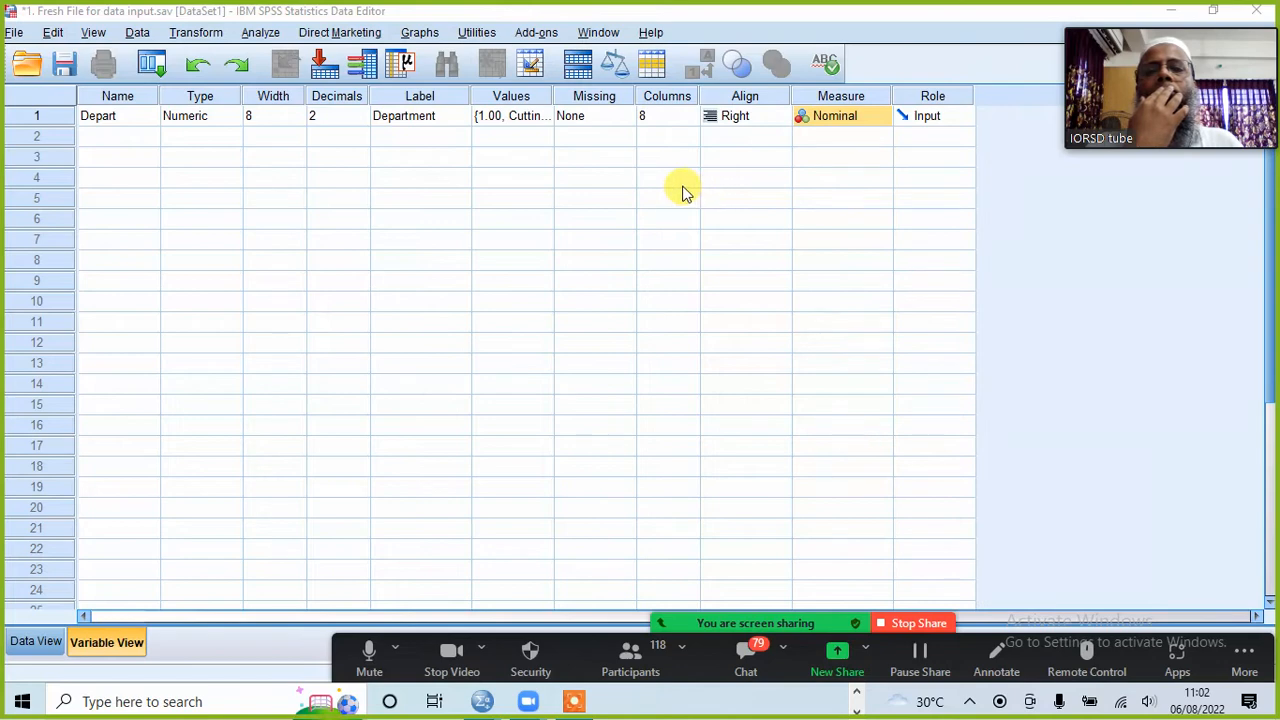
left_click(546, 118)
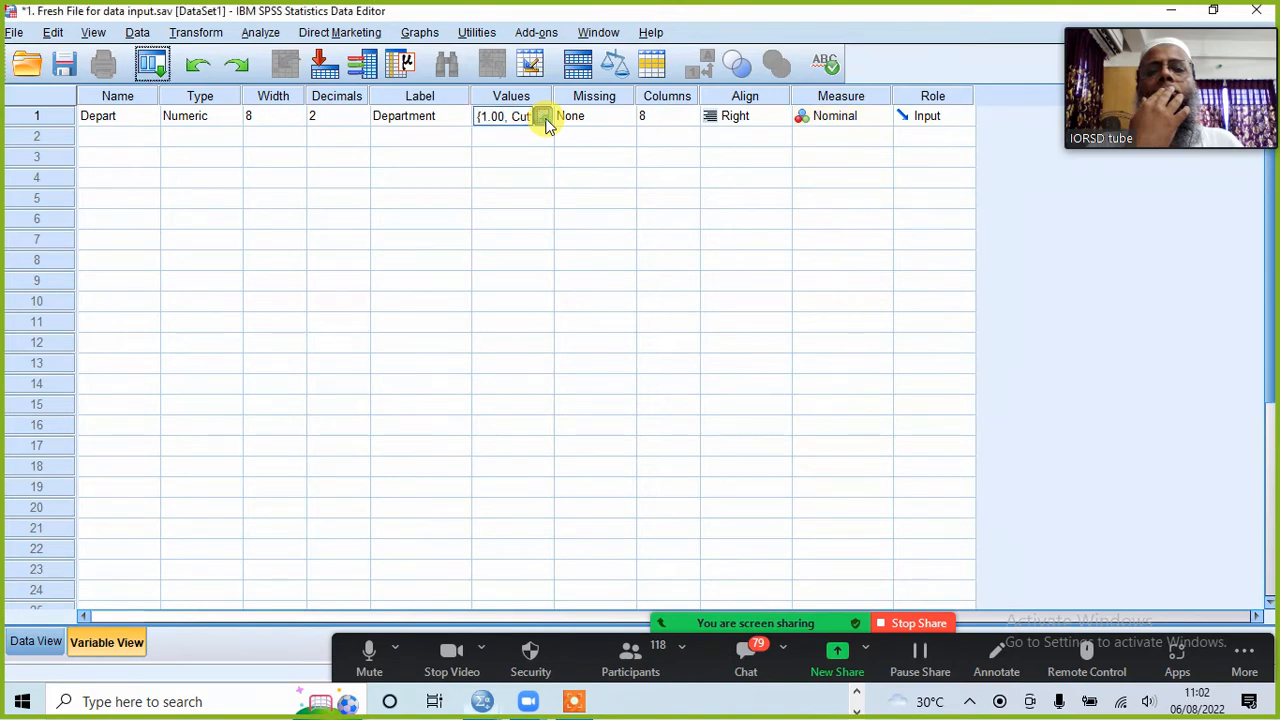
left_click(546, 117)
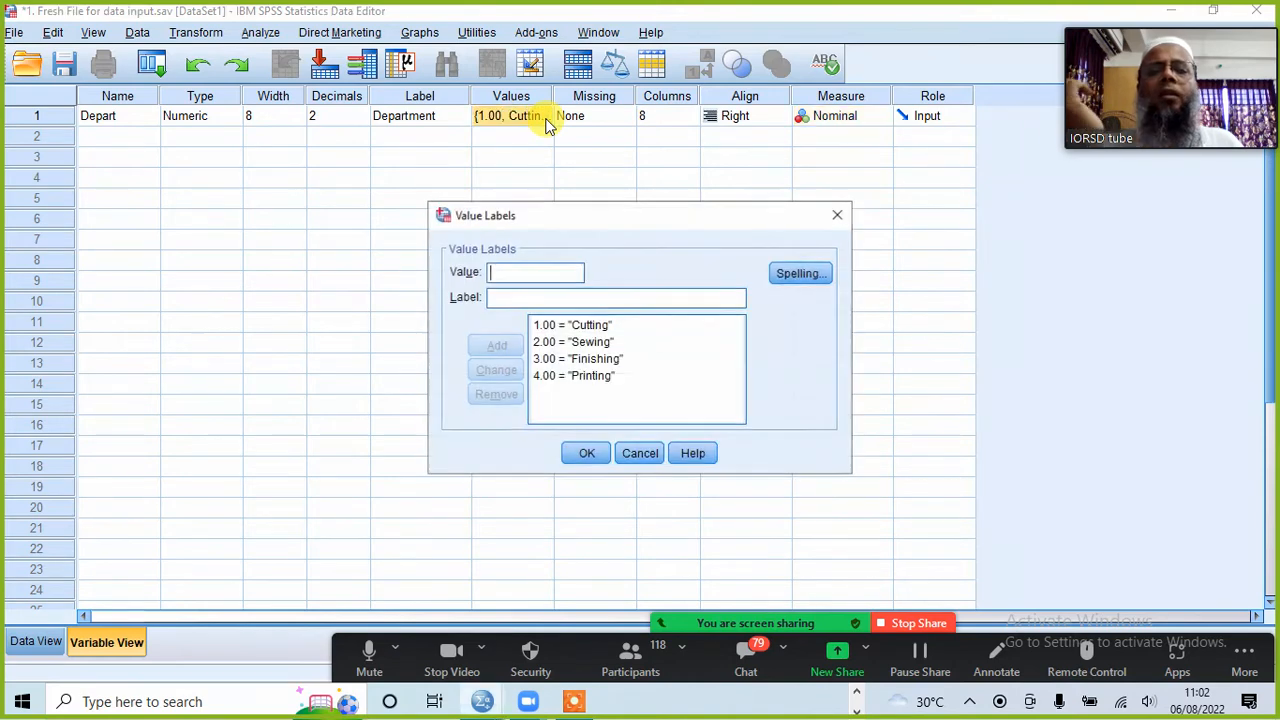
left_click(836, 216)
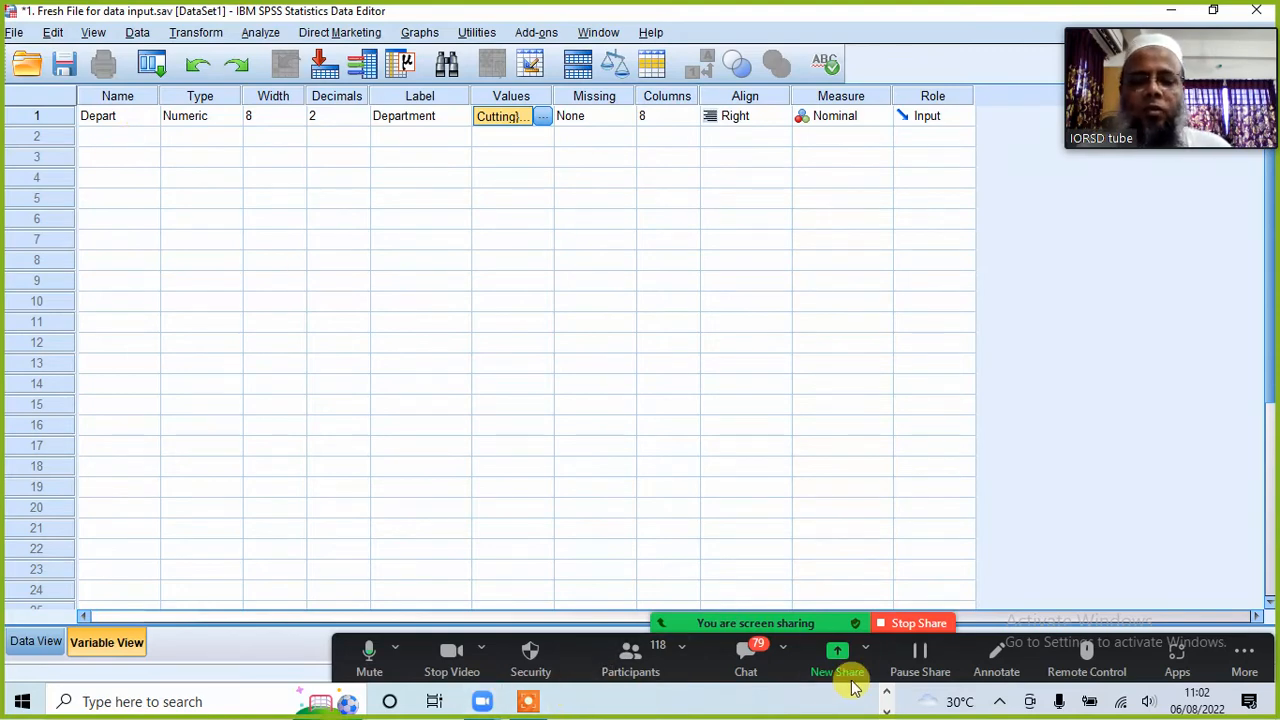
Step: Switch to the PowerPoint questionnaire slide to check the Designation item, and return to the SPSS data file
left_click(886, 693)
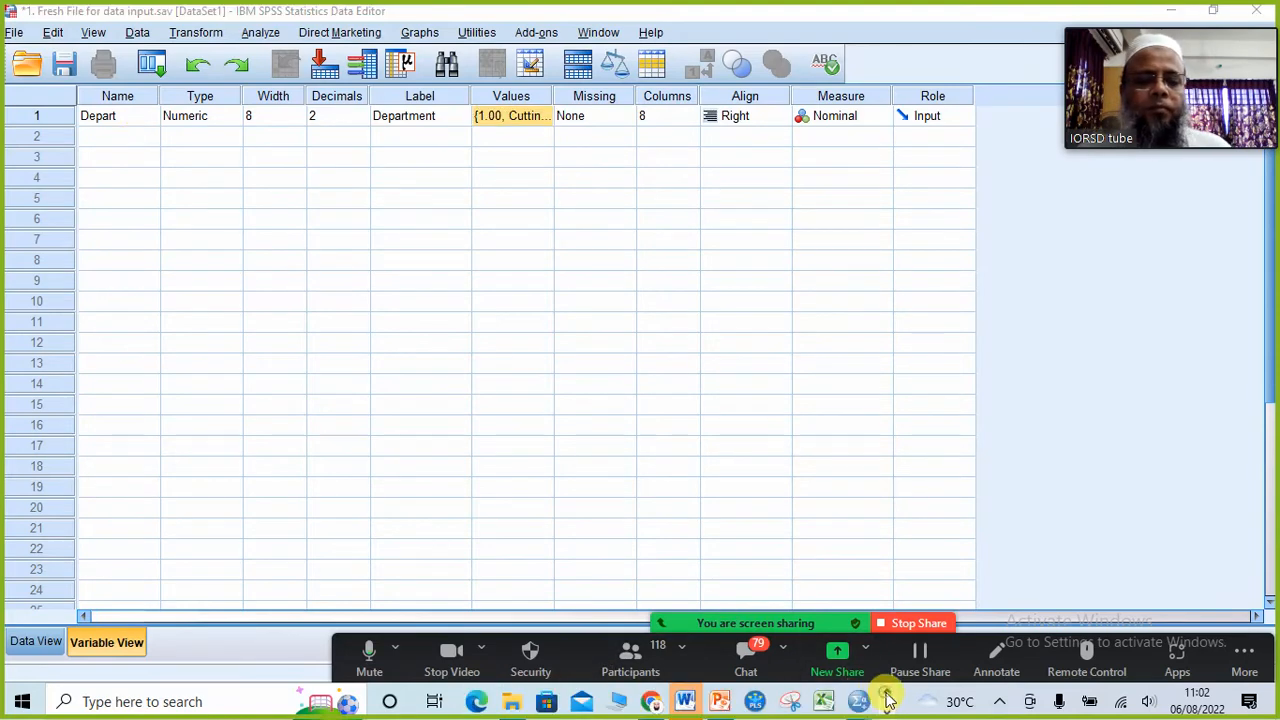
left_click(716, 702)
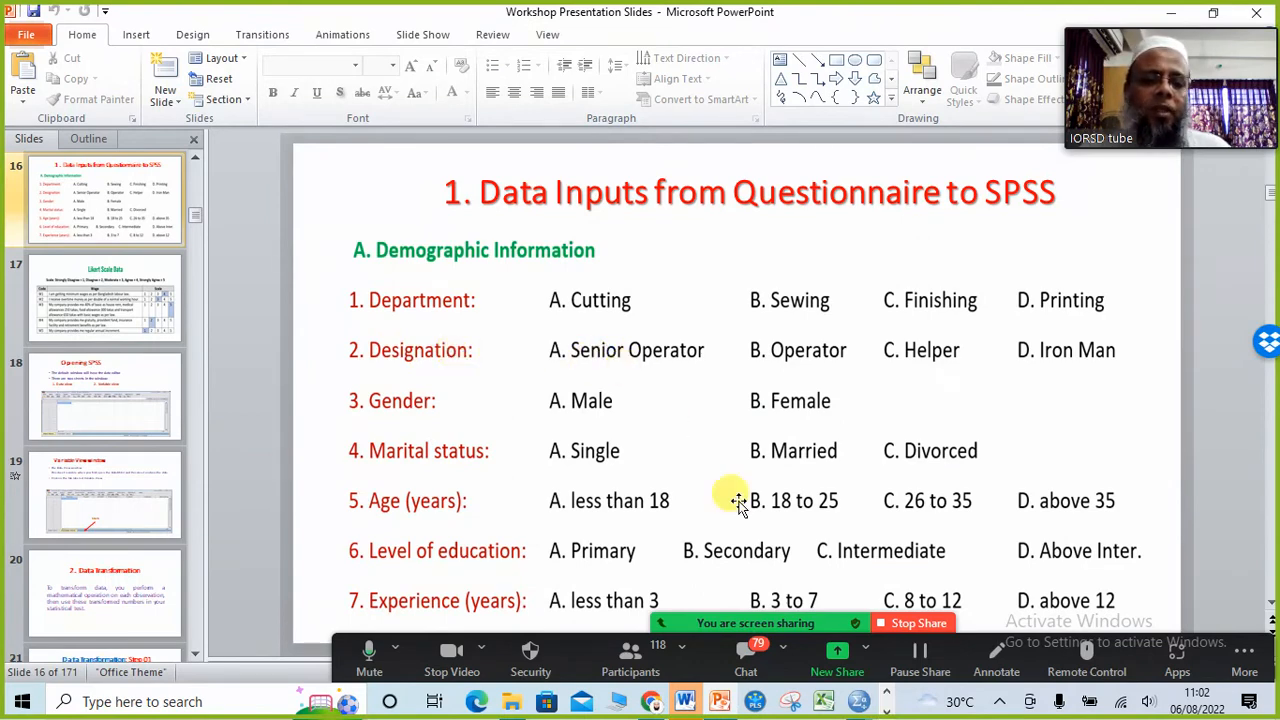
mouse_move(855, 706)
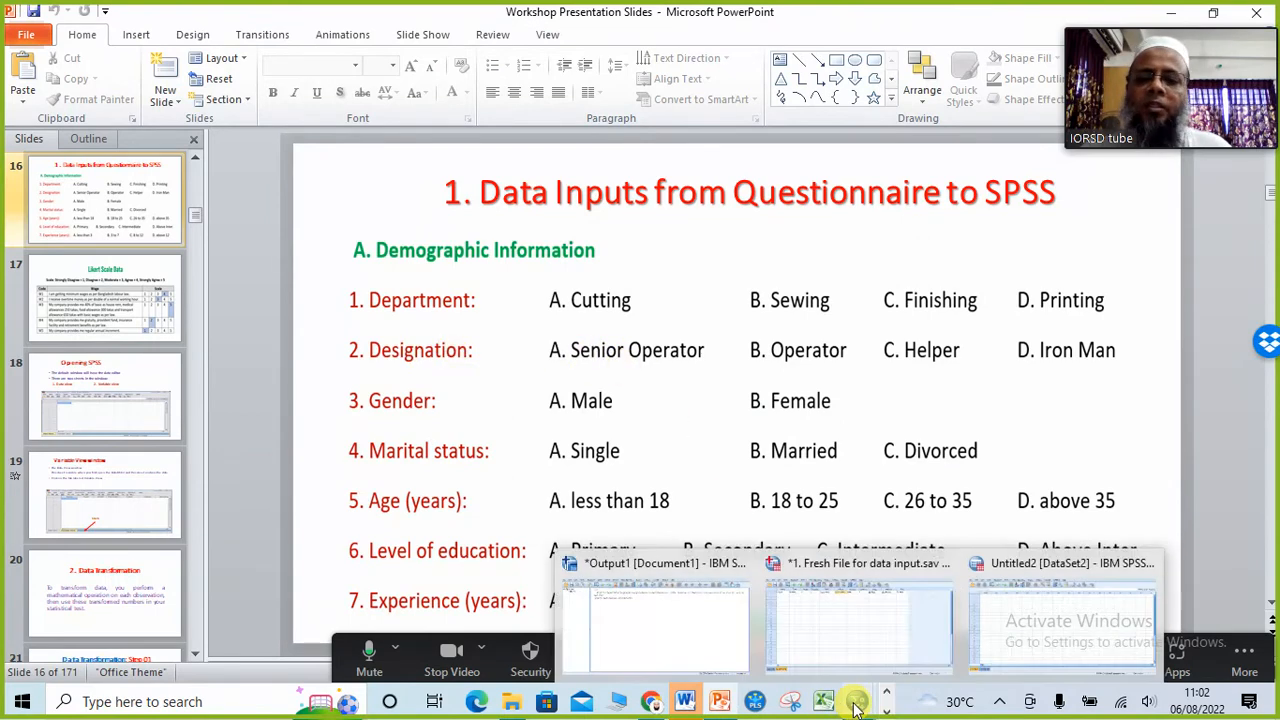
left_click(870, 640)
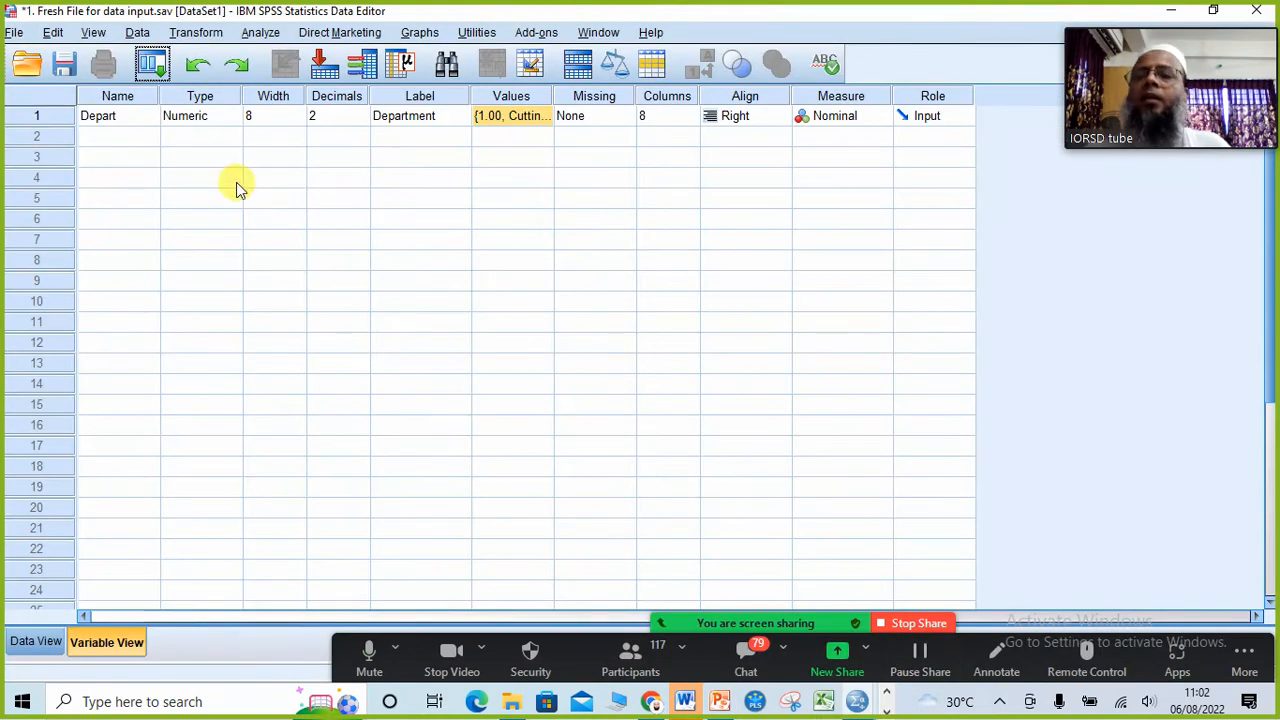
Step: Add a second variable named Desig in the row below Depart
left_click(130, 140)
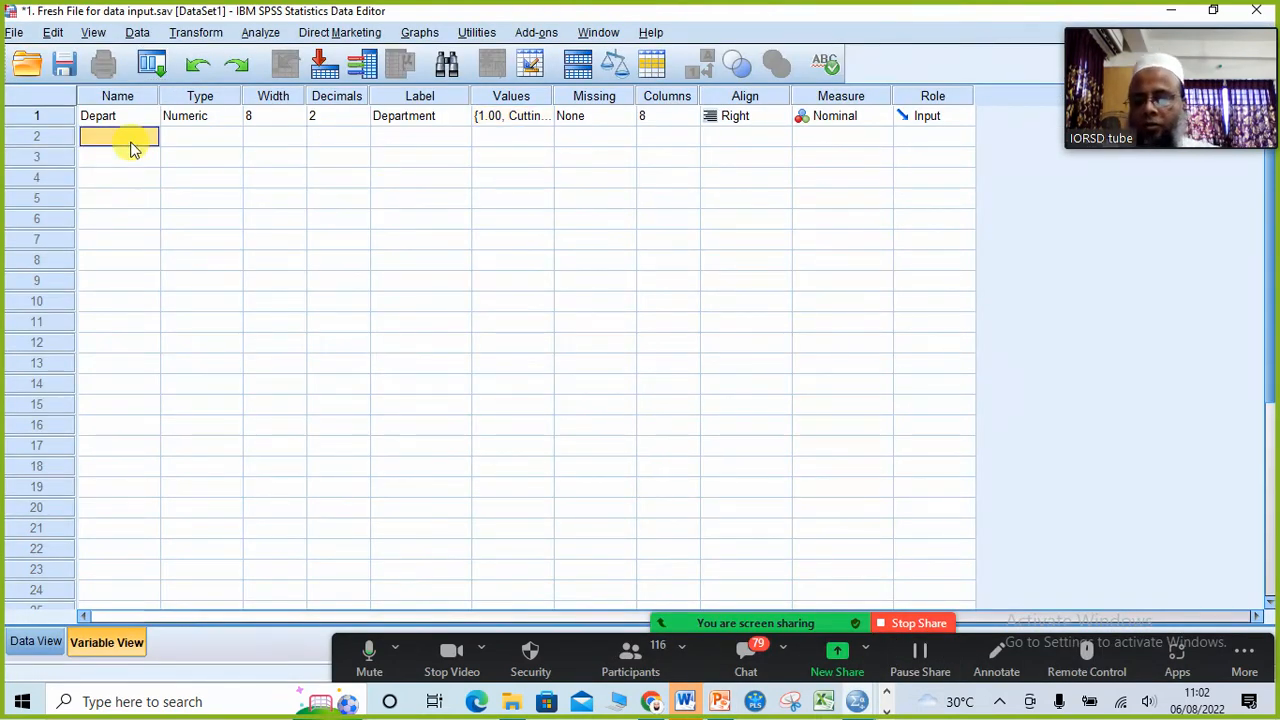
type("Desi")
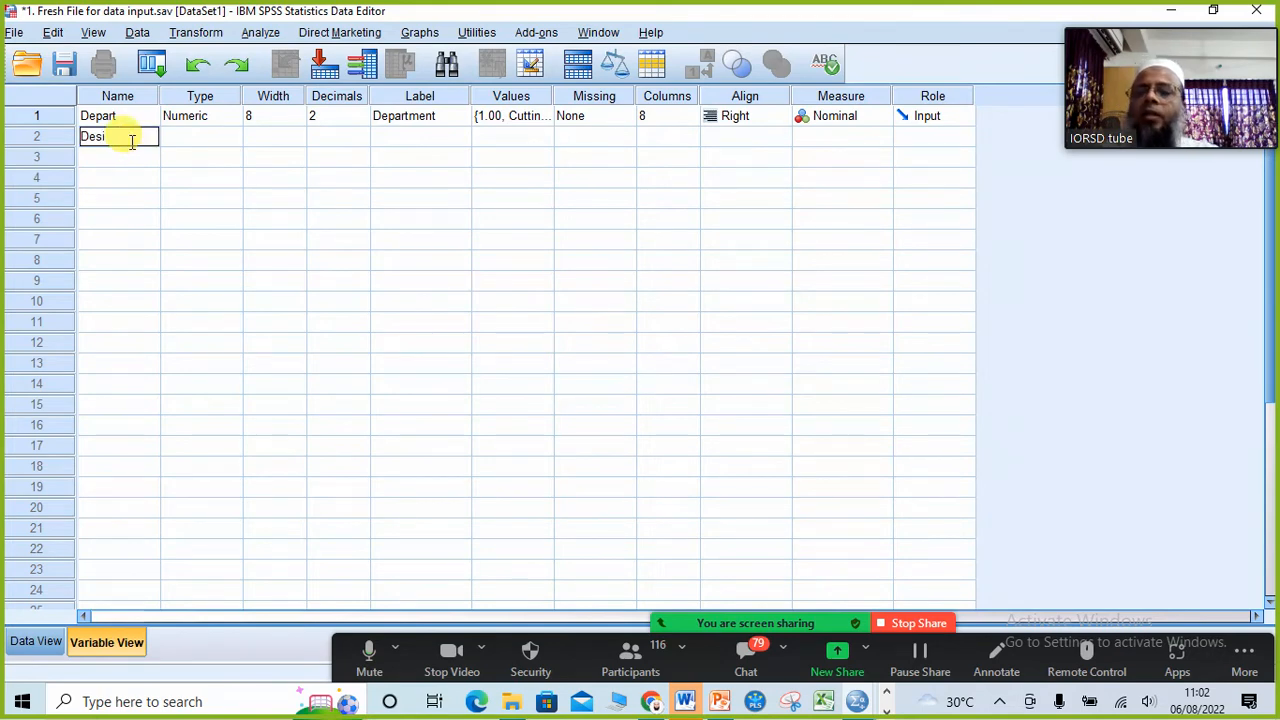
type("g")
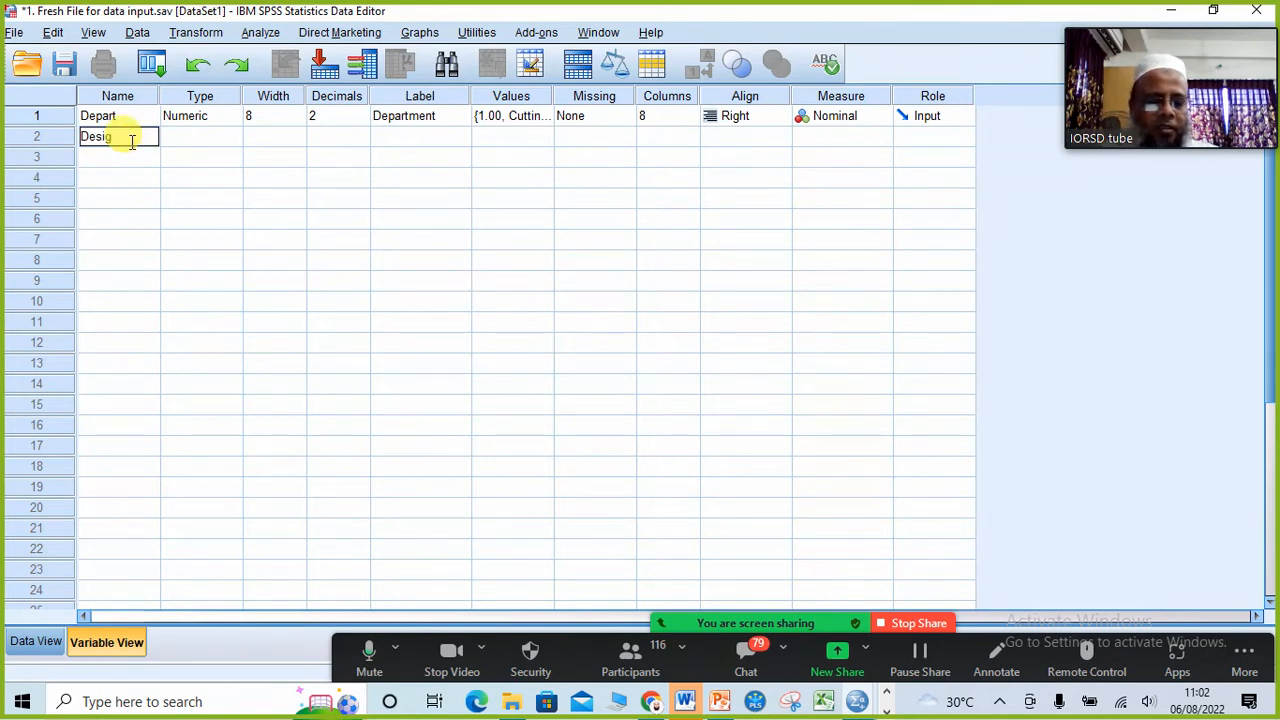
key("Tab")
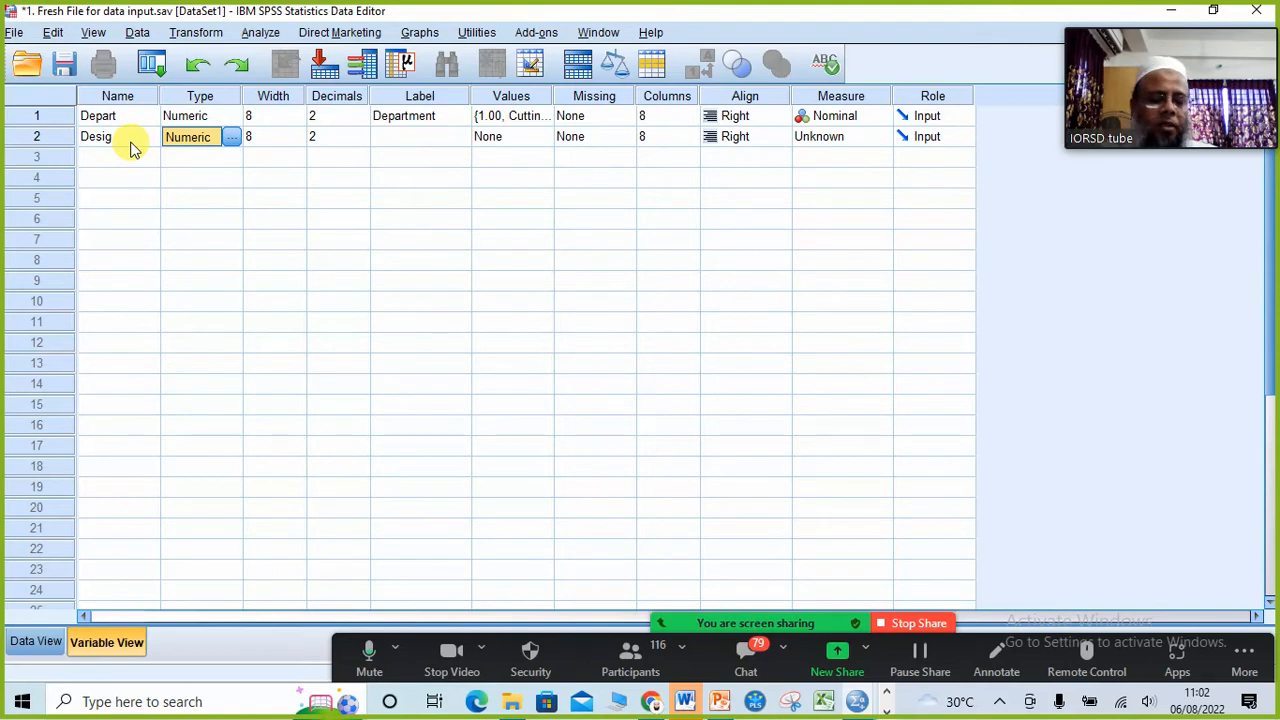
Step: Enter Designation as the label of the Desig variable, keeping its default type, width and decimals
key("Tab")
key("Tab")
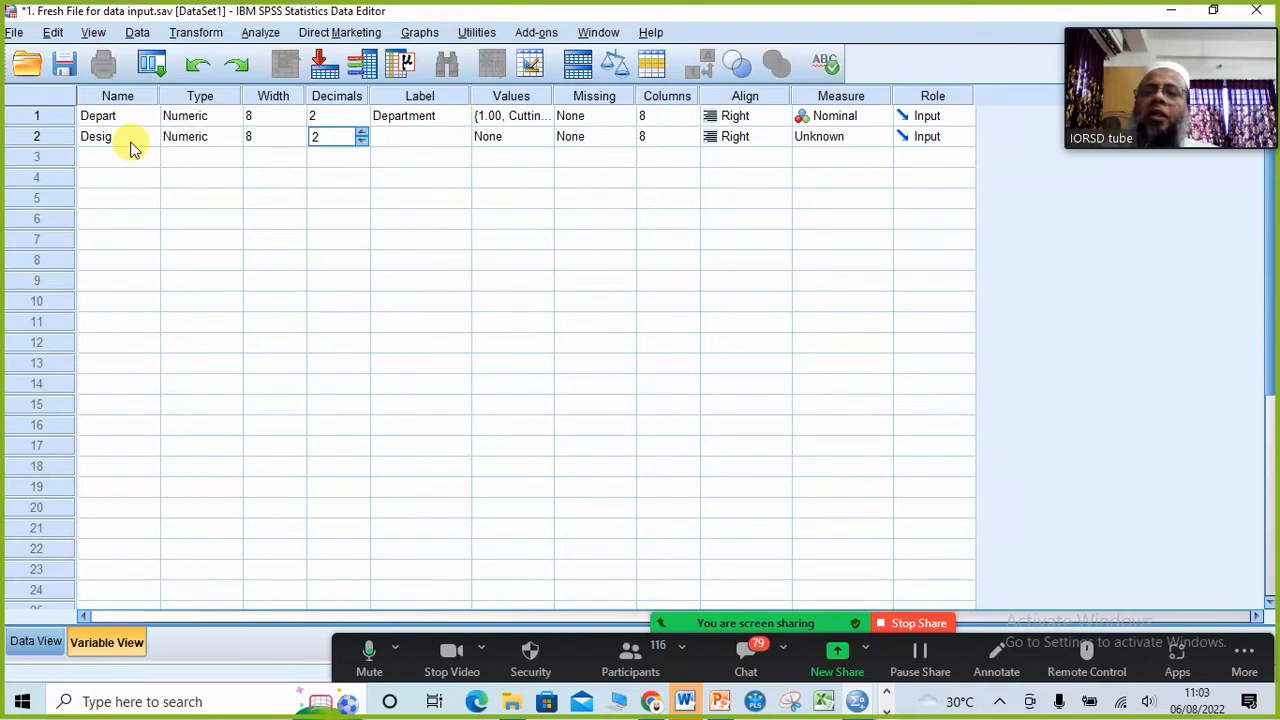
key("Tab")
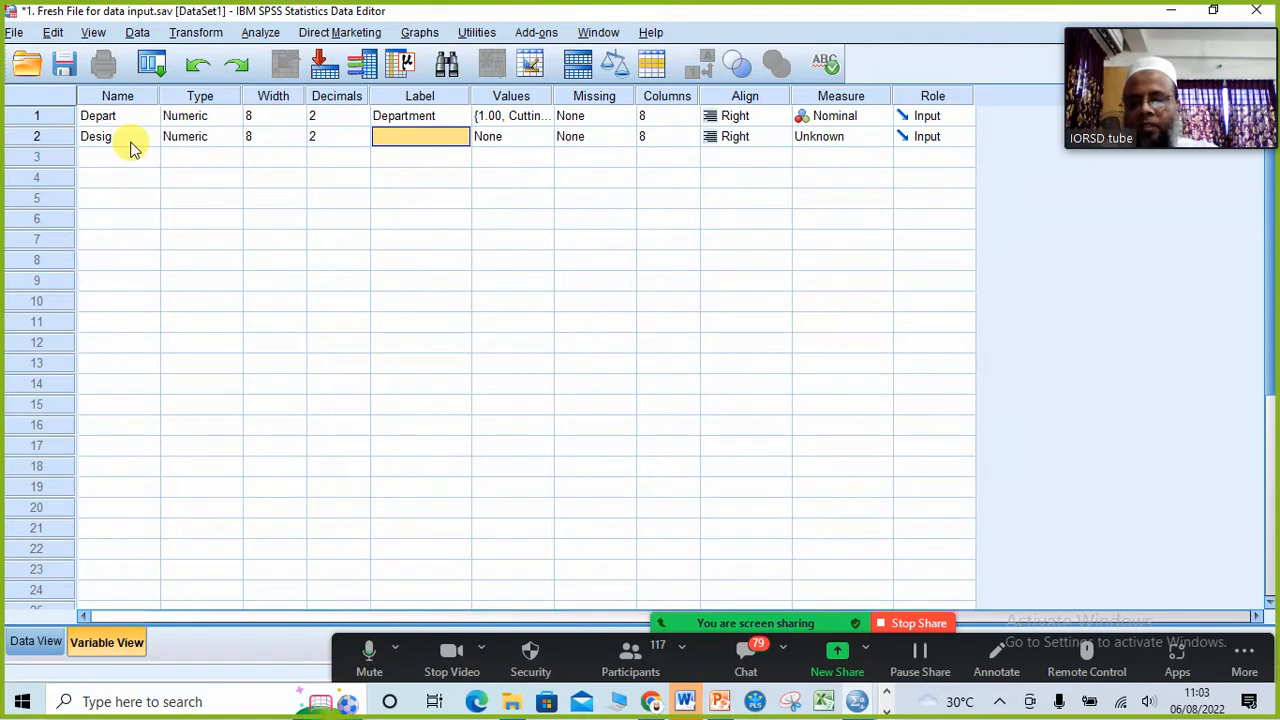
type("Designat")
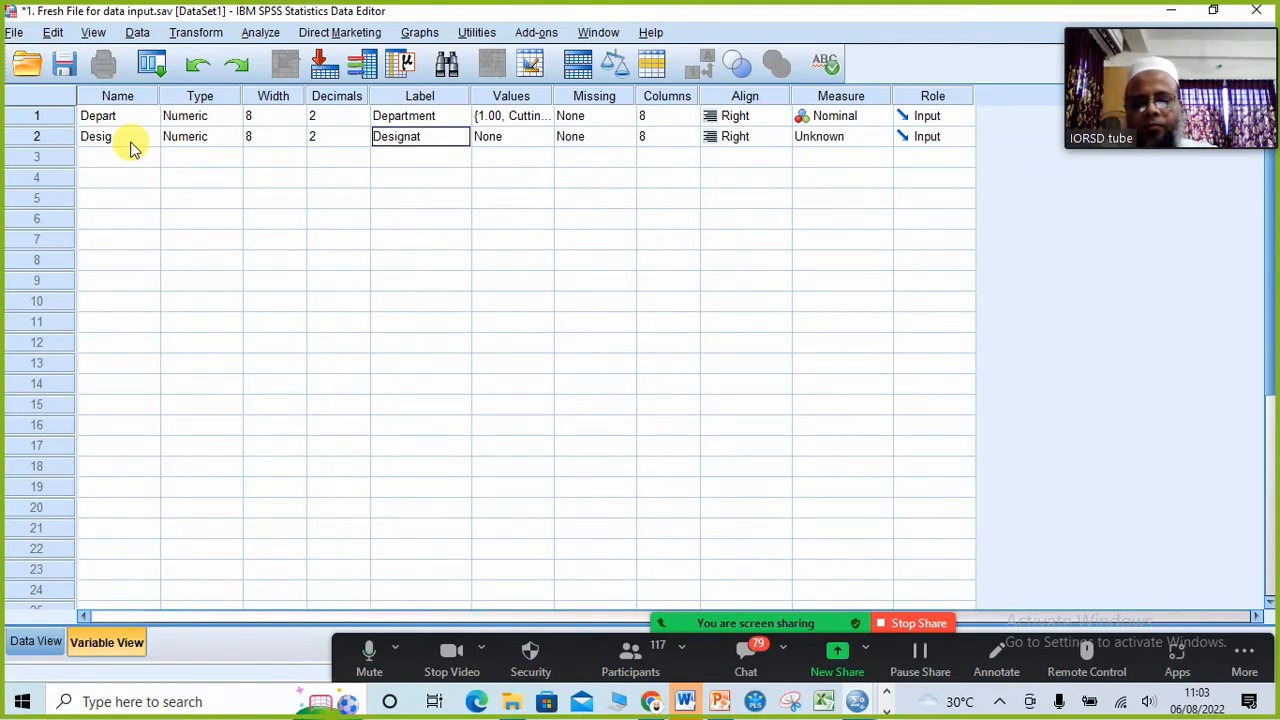
type("io")
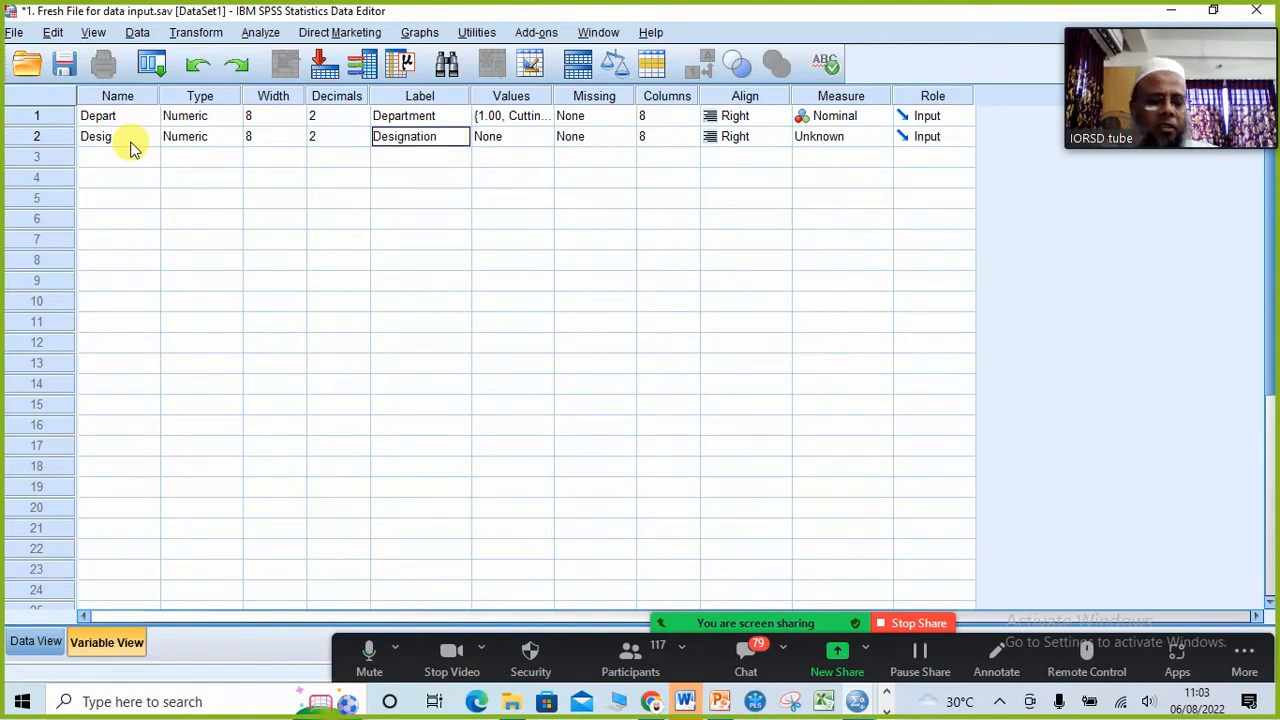
type("n")
key("Tab")
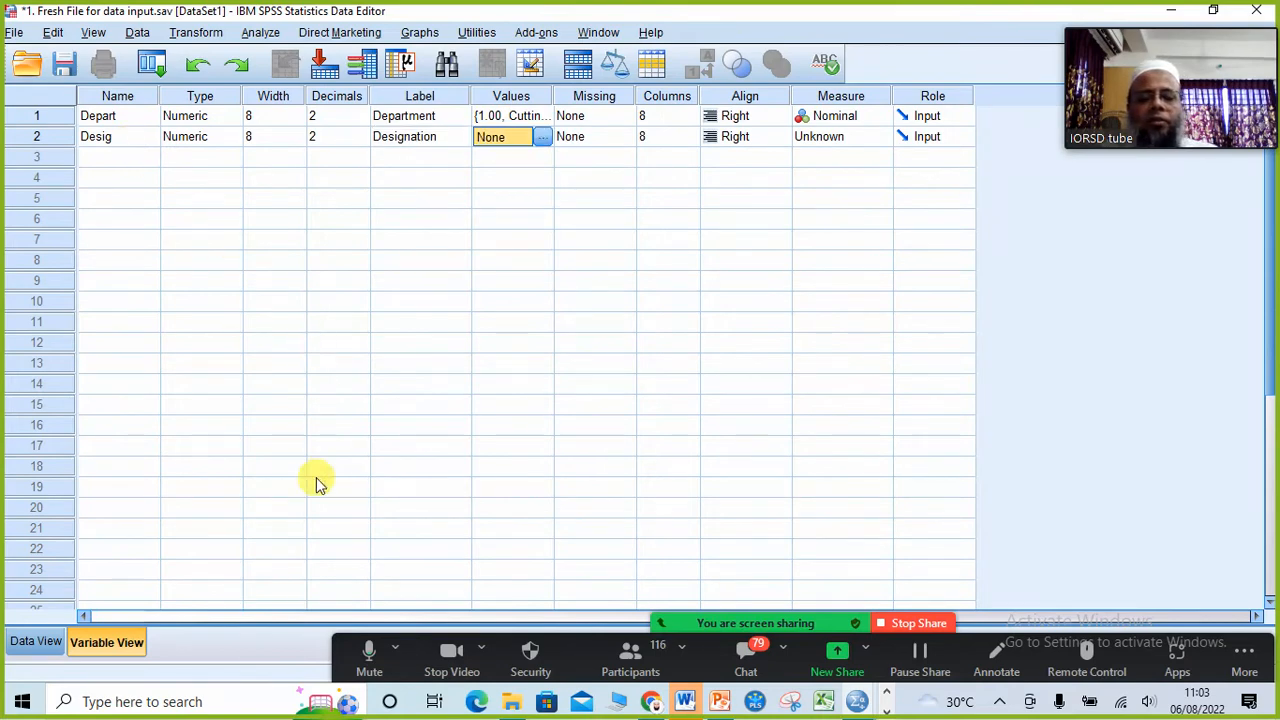
Step: Check the Designation options on the PowerPoint slide and add the value label 1 = Senior Operator to Desig in SPSS
left_click(719, 702)
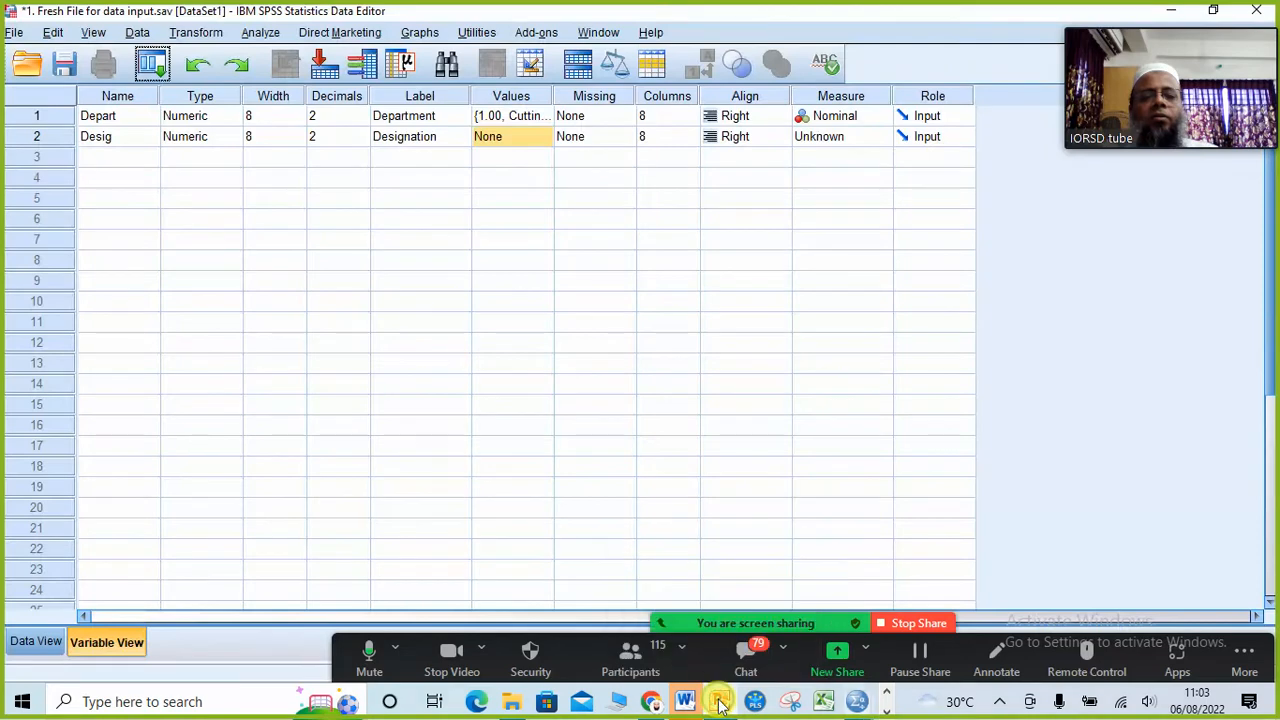
left_click(719, 701)
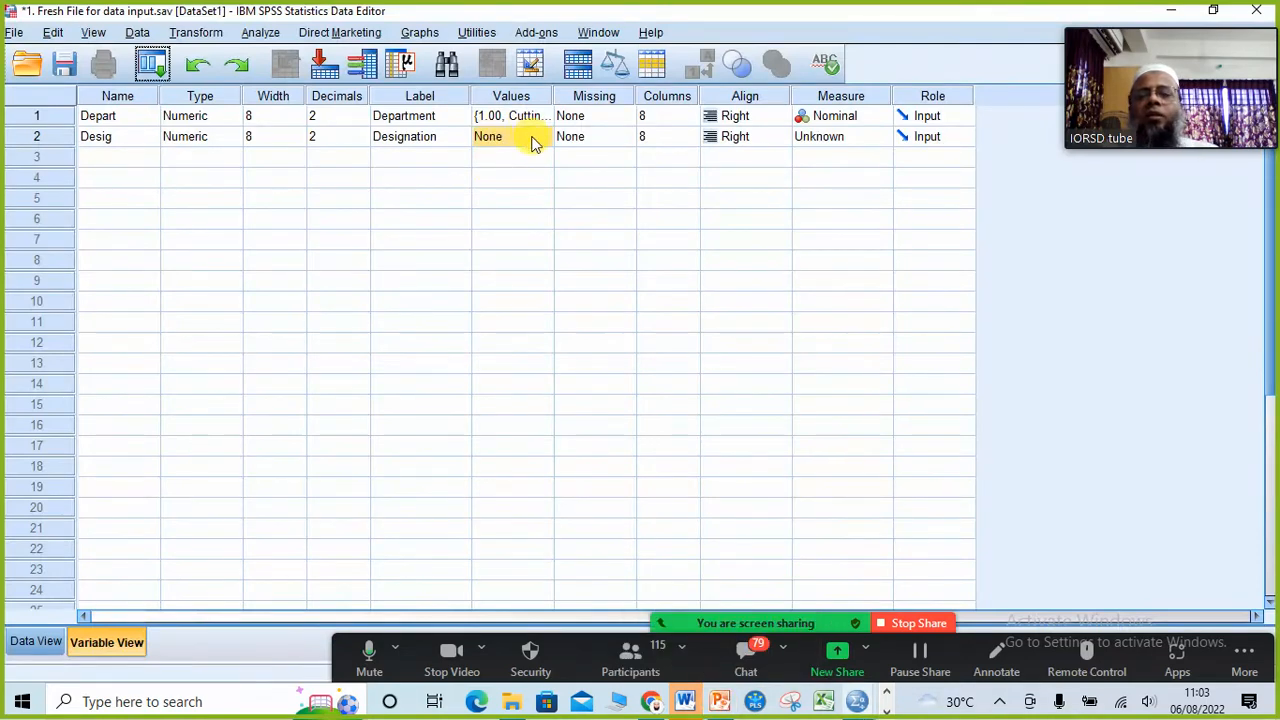
left_click(533, 143)
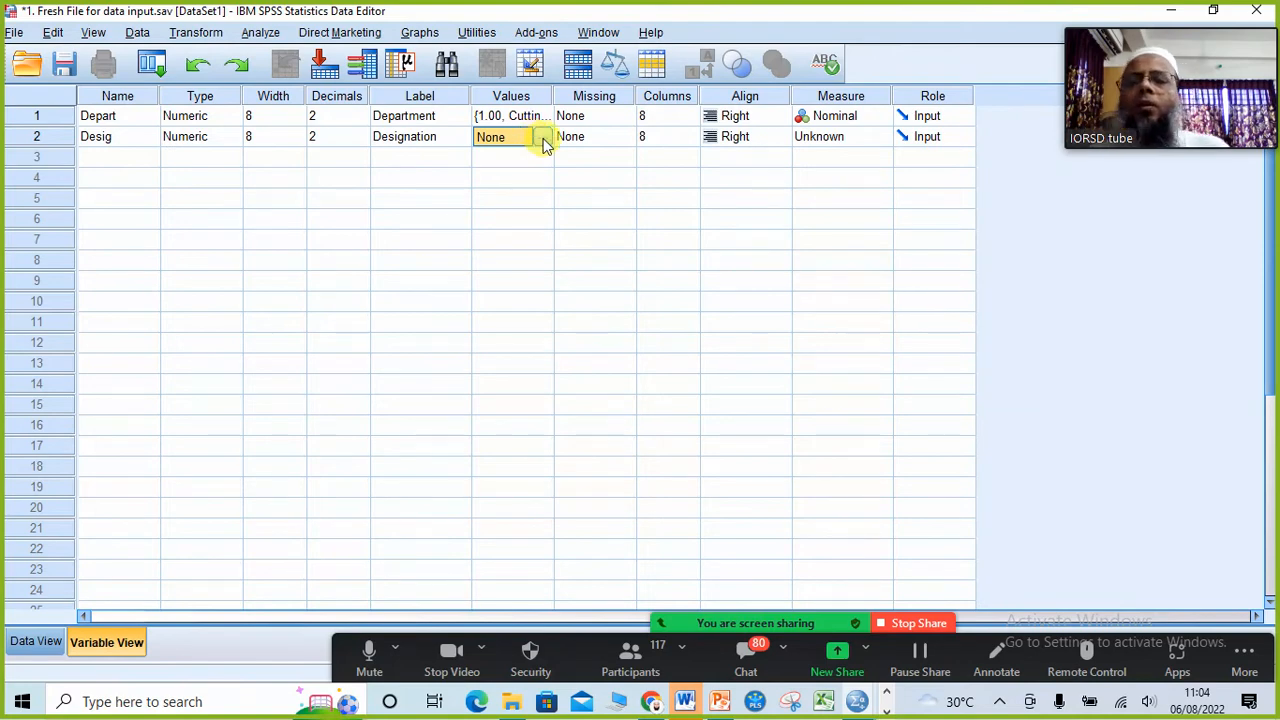
left_click(542, 138)
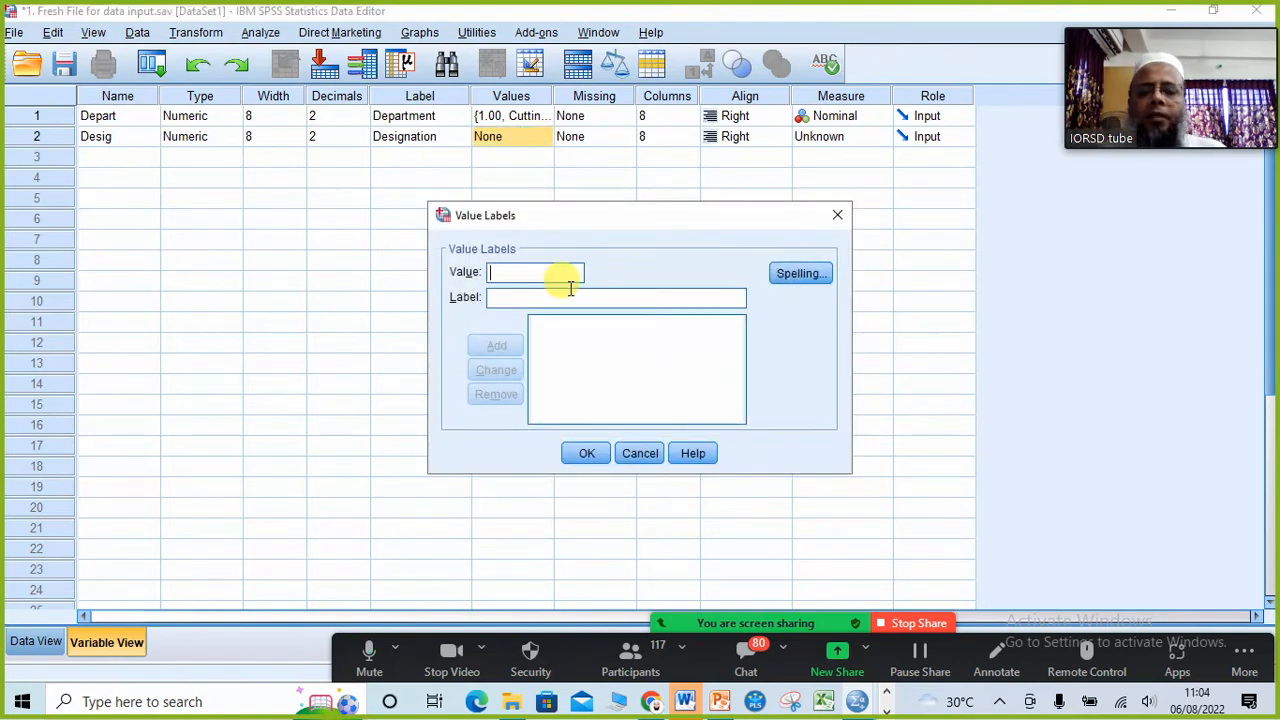
type("1")
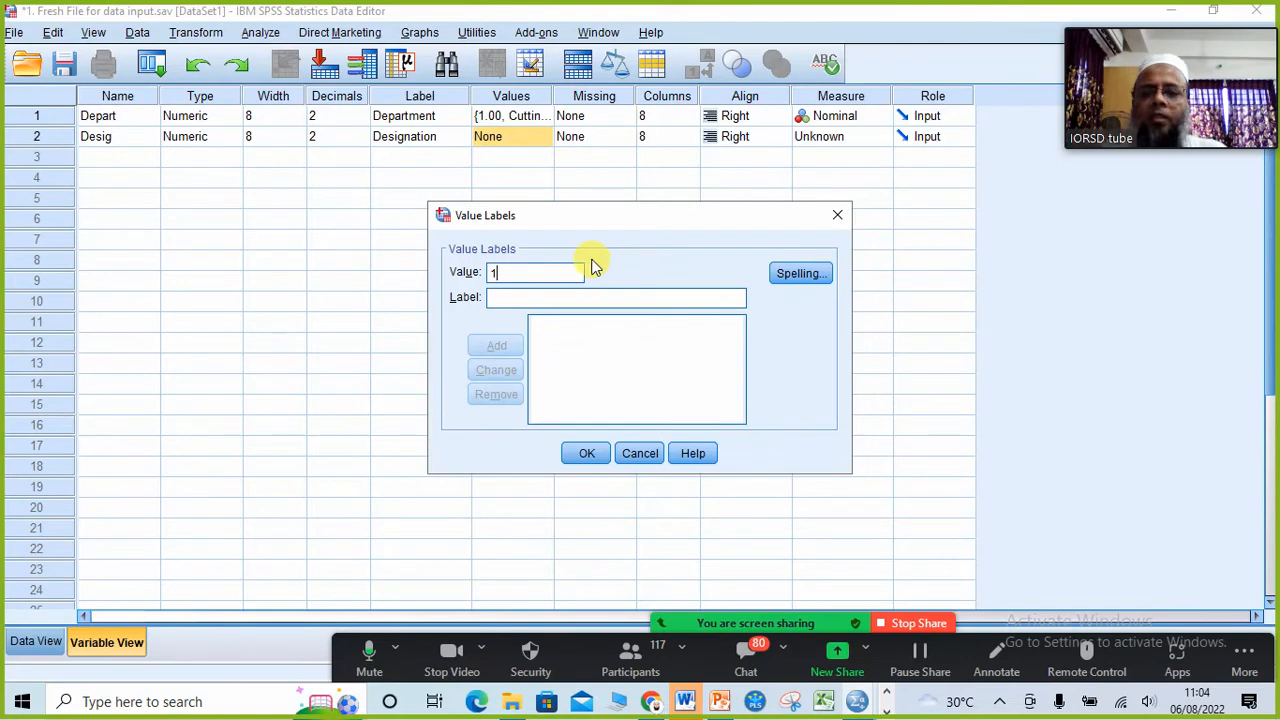
left_click(540, 297)
type("Seni")
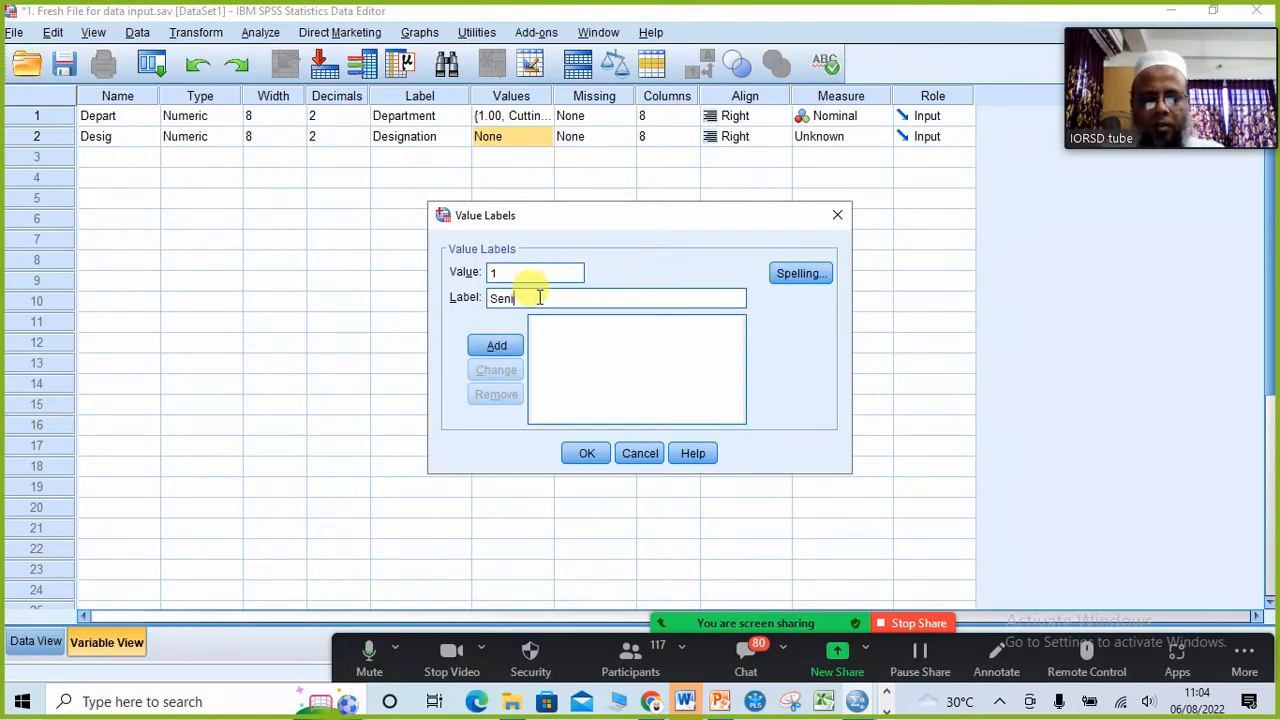
type("or ")
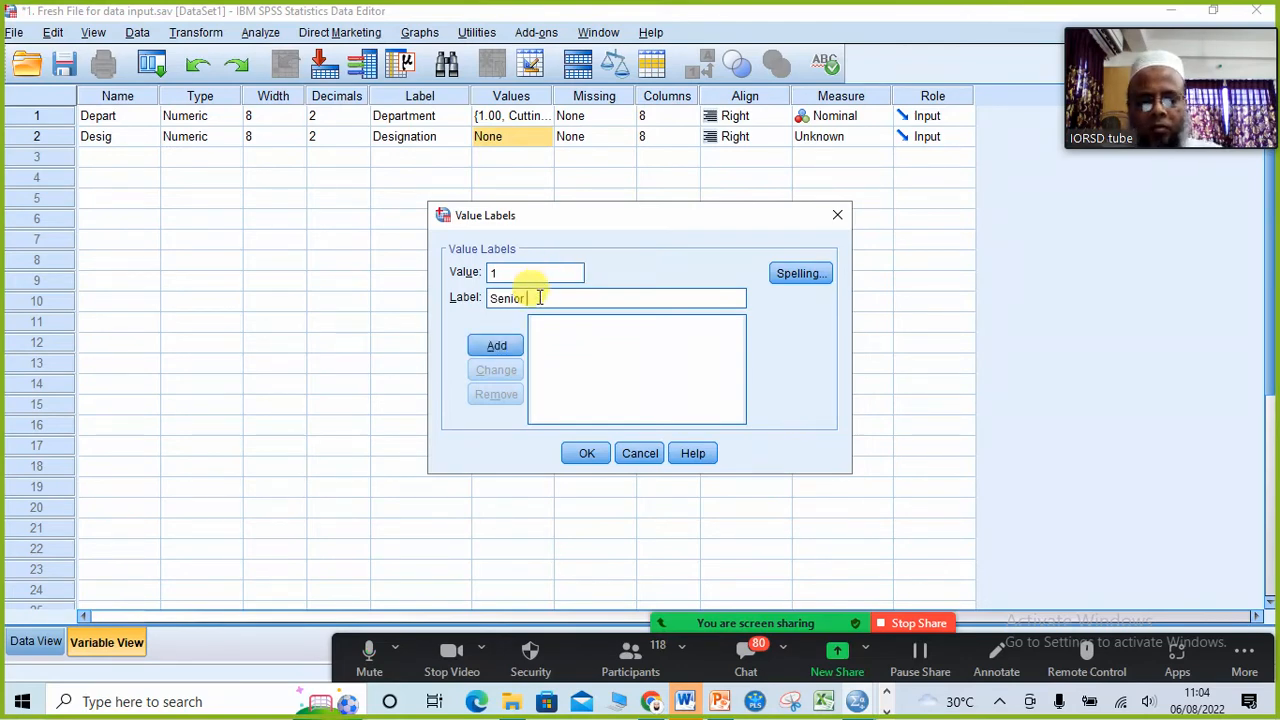
type("Operat")
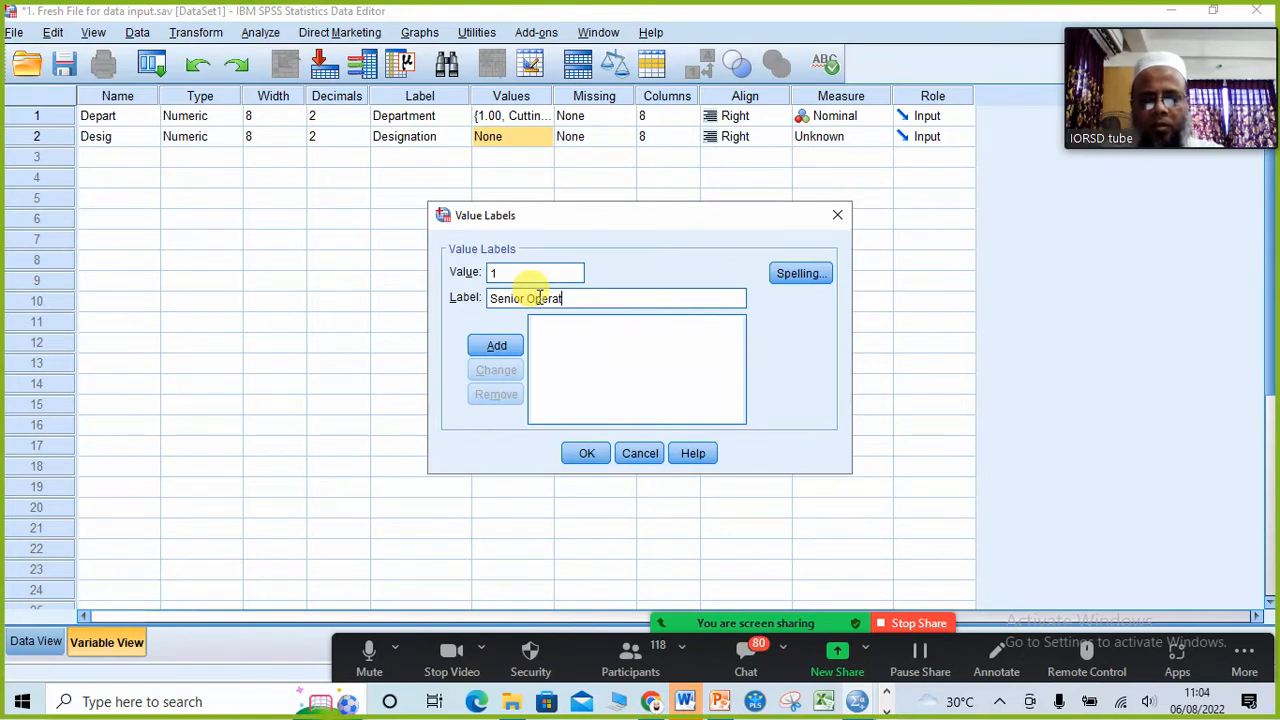
type("or")
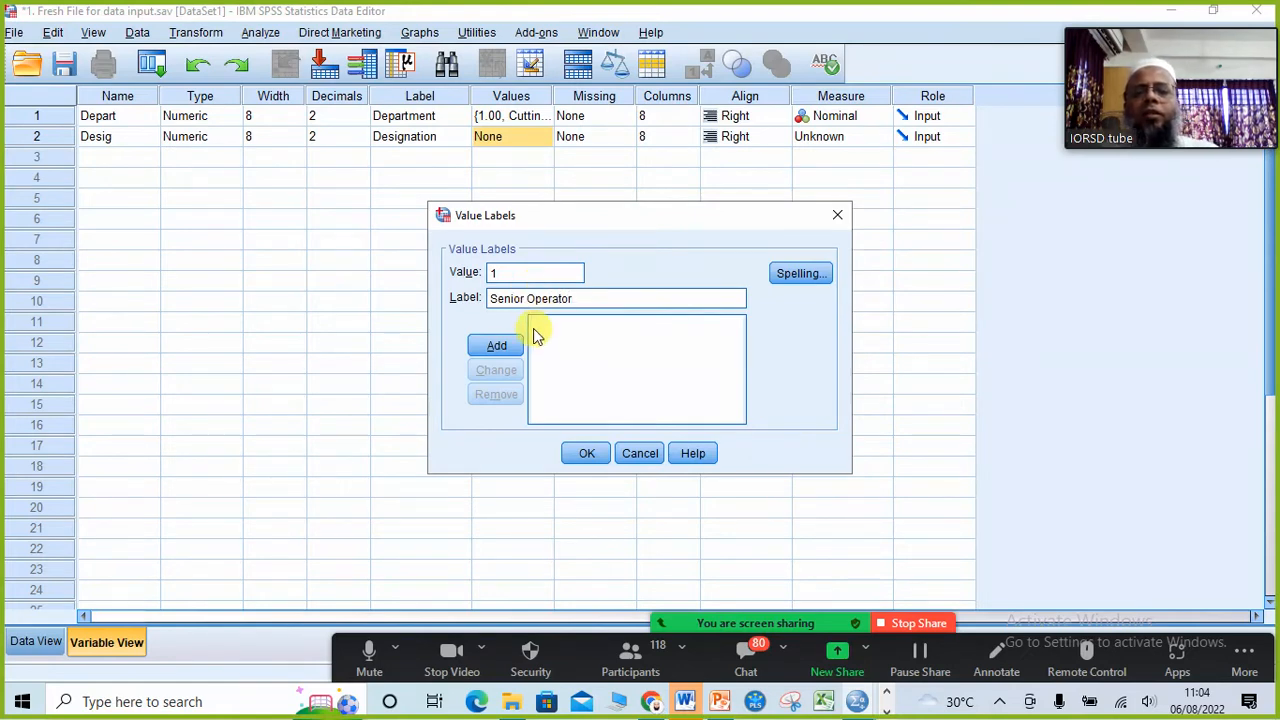
left_click(519, 343)
Step: Add the value label 2 = Operator for the Desig variable
type("2")
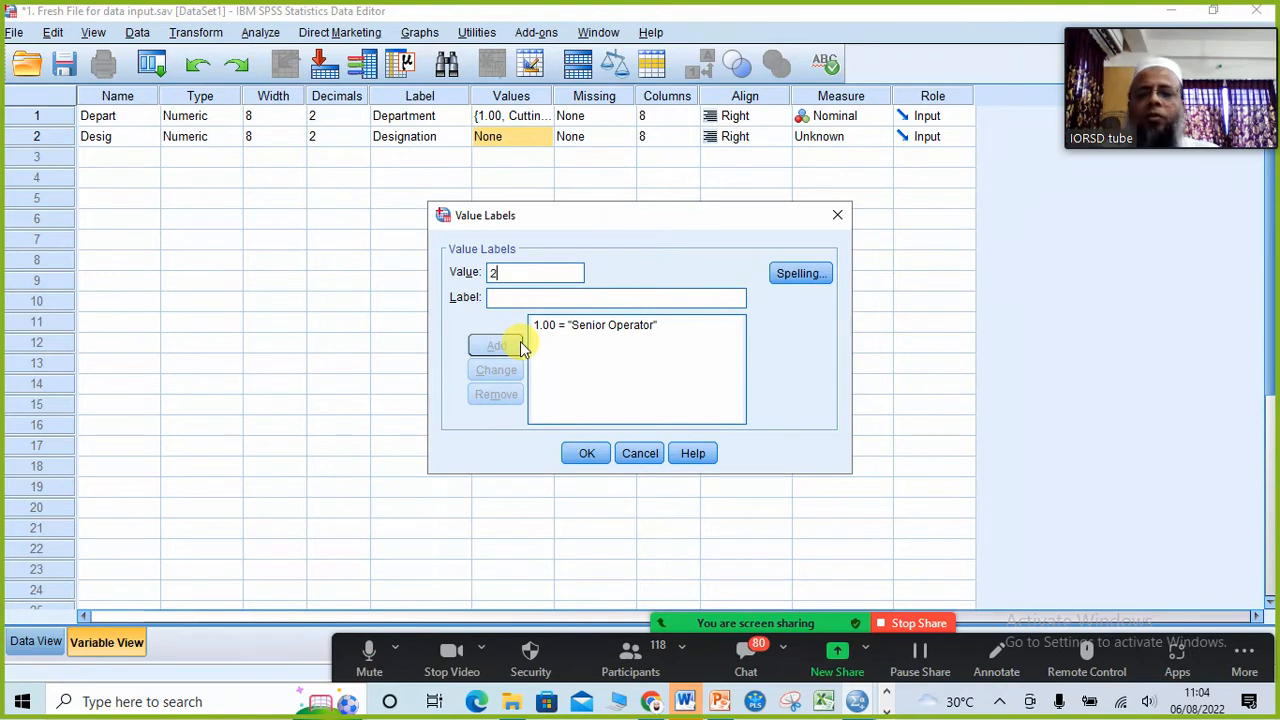
left_click(505, 292)
type("2")
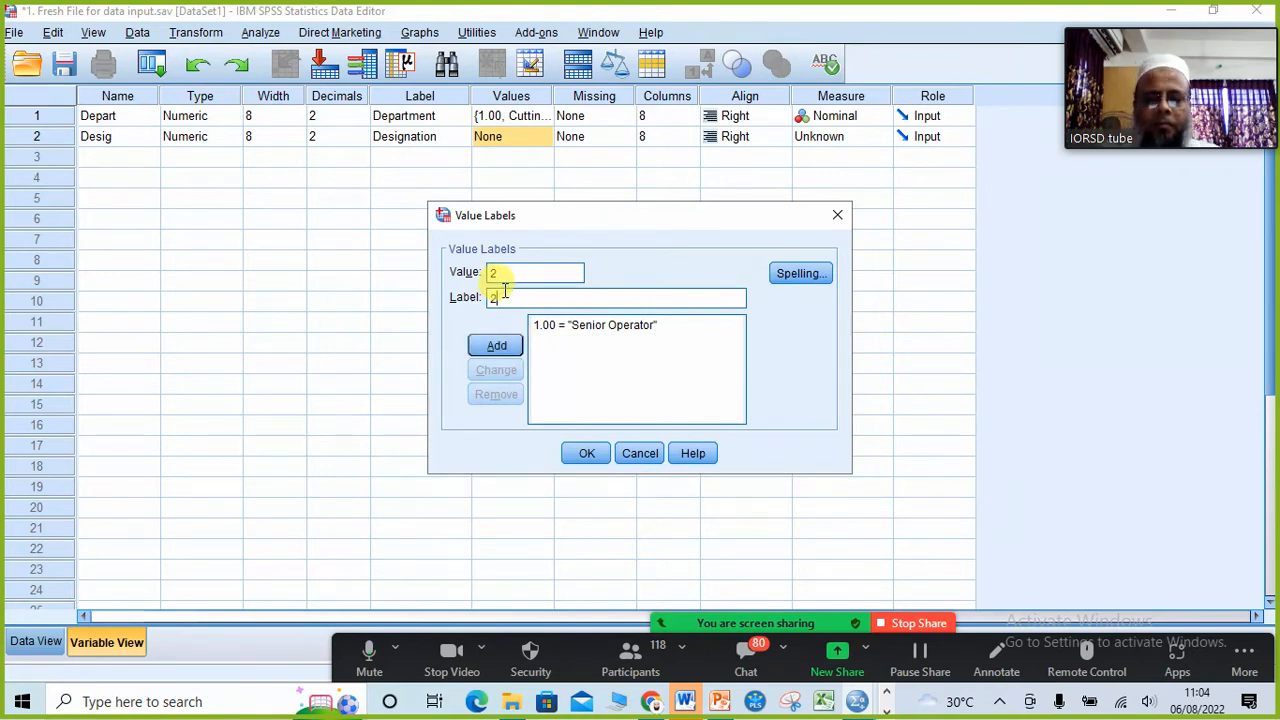
key("BackSpace")
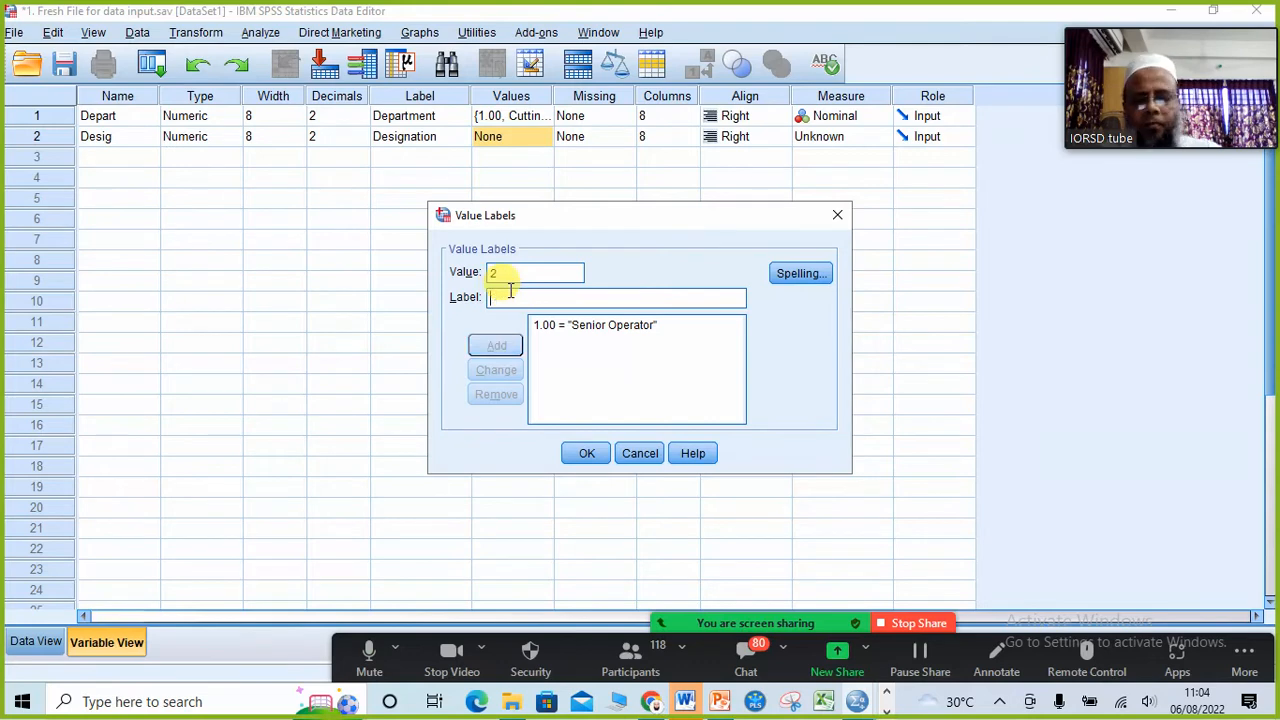
type("Operator")
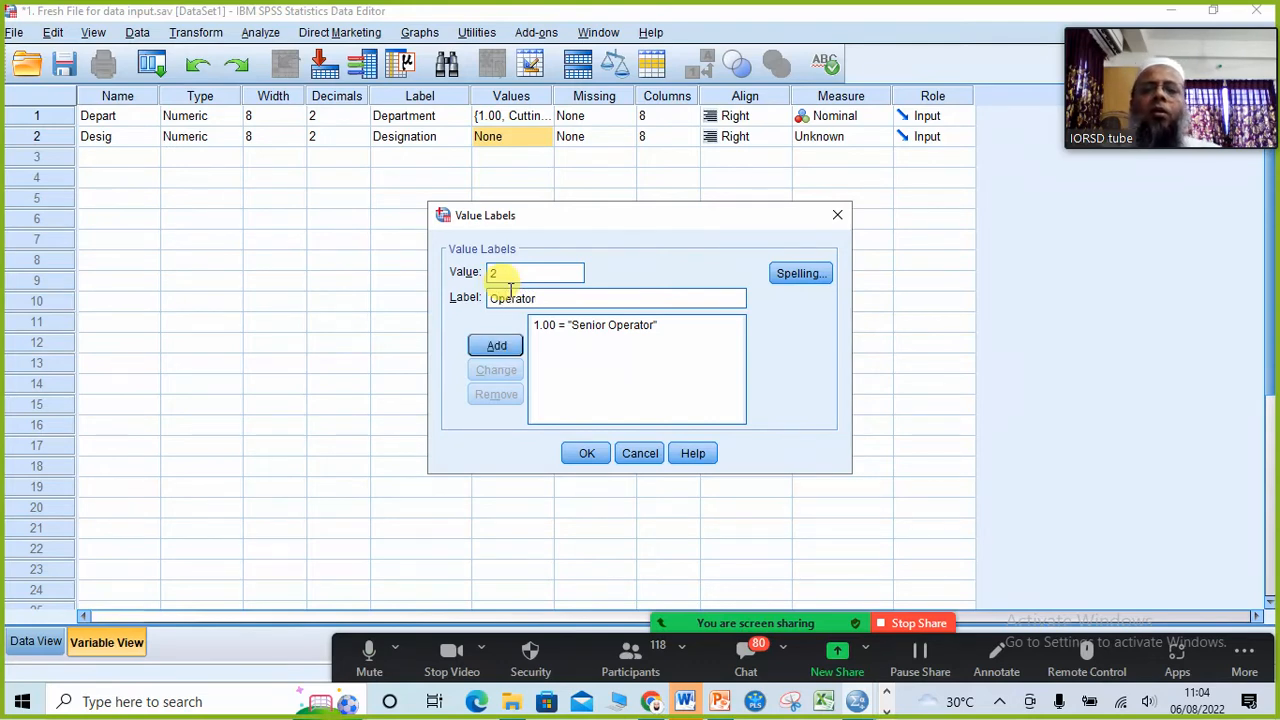
left_click(495, 345)
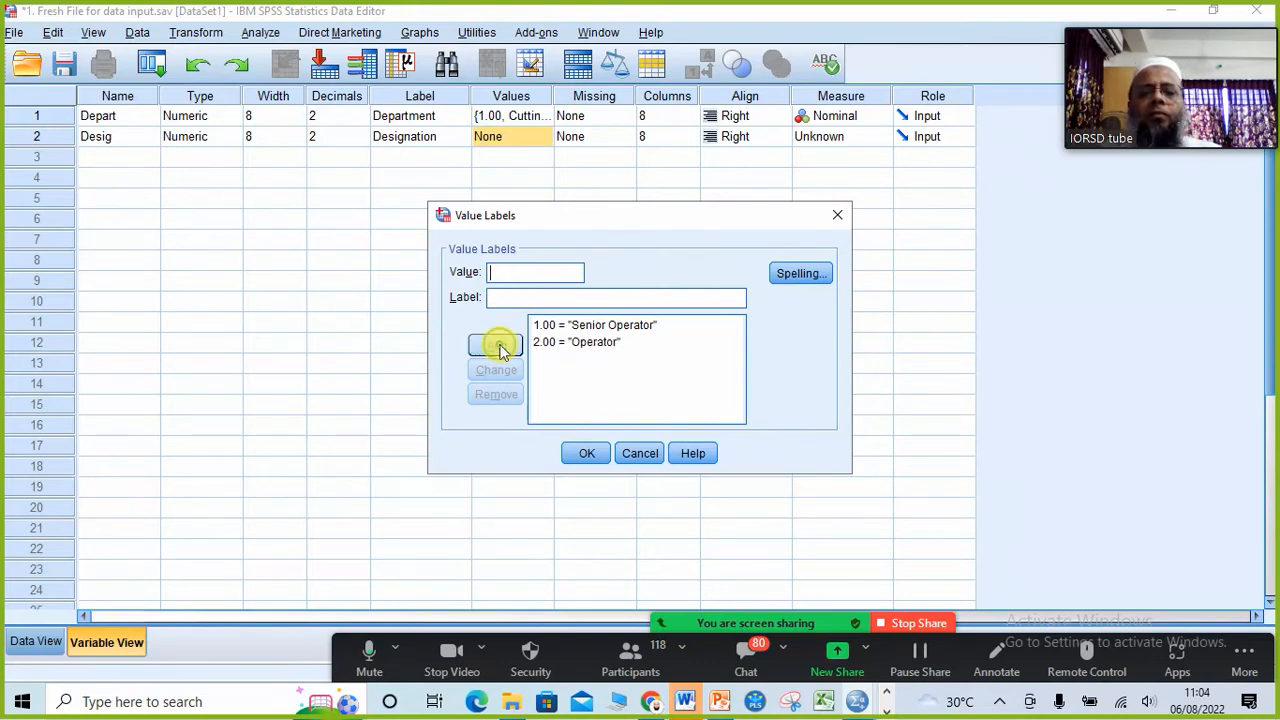
Step: Recheck the Designation options on the PowerPoint slide and add the value label 3 = Helper to Desig in SPSS
left_click(722, 703)
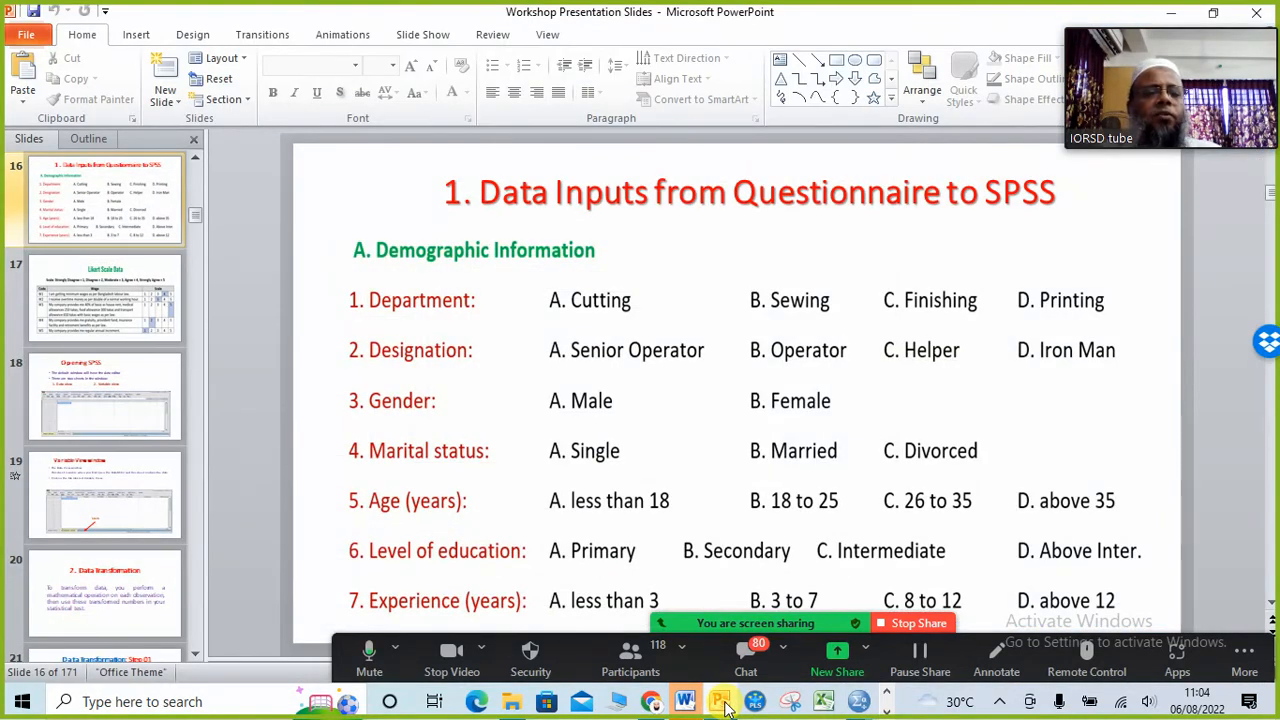
left_click(725, 704)
left_click(550, 277)
type("3")
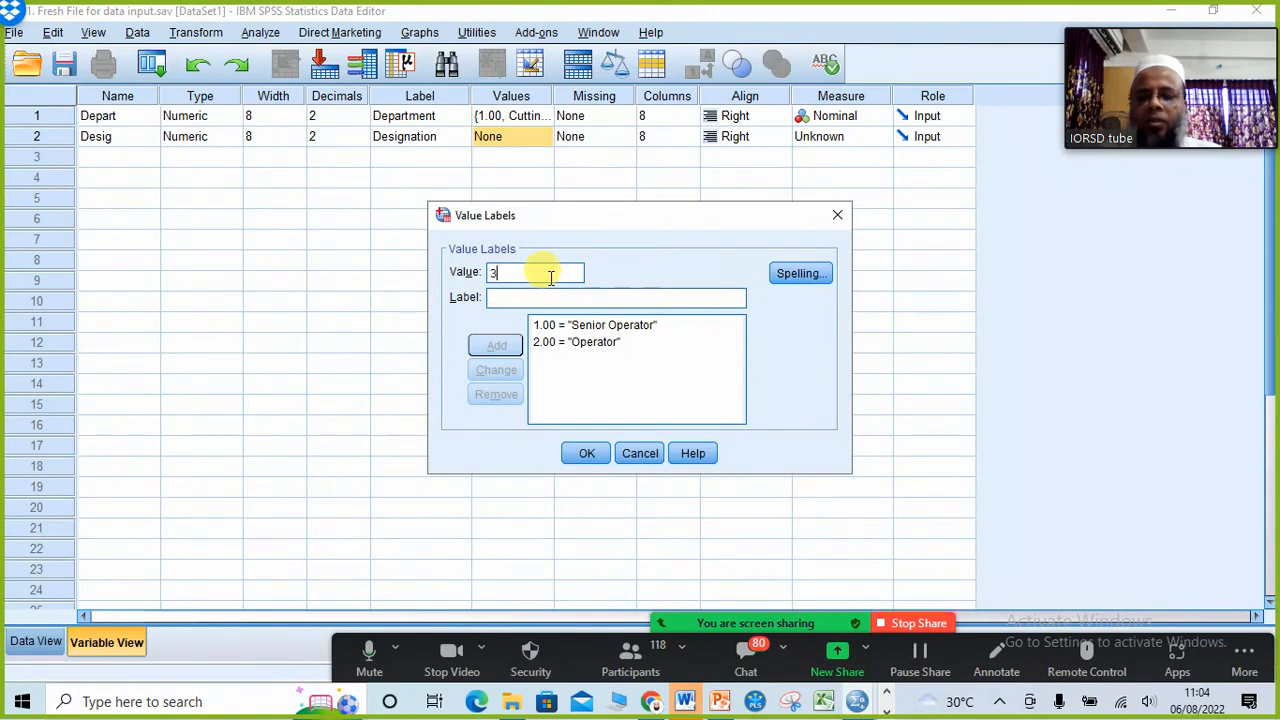
left_click(503, 296)
type("H")
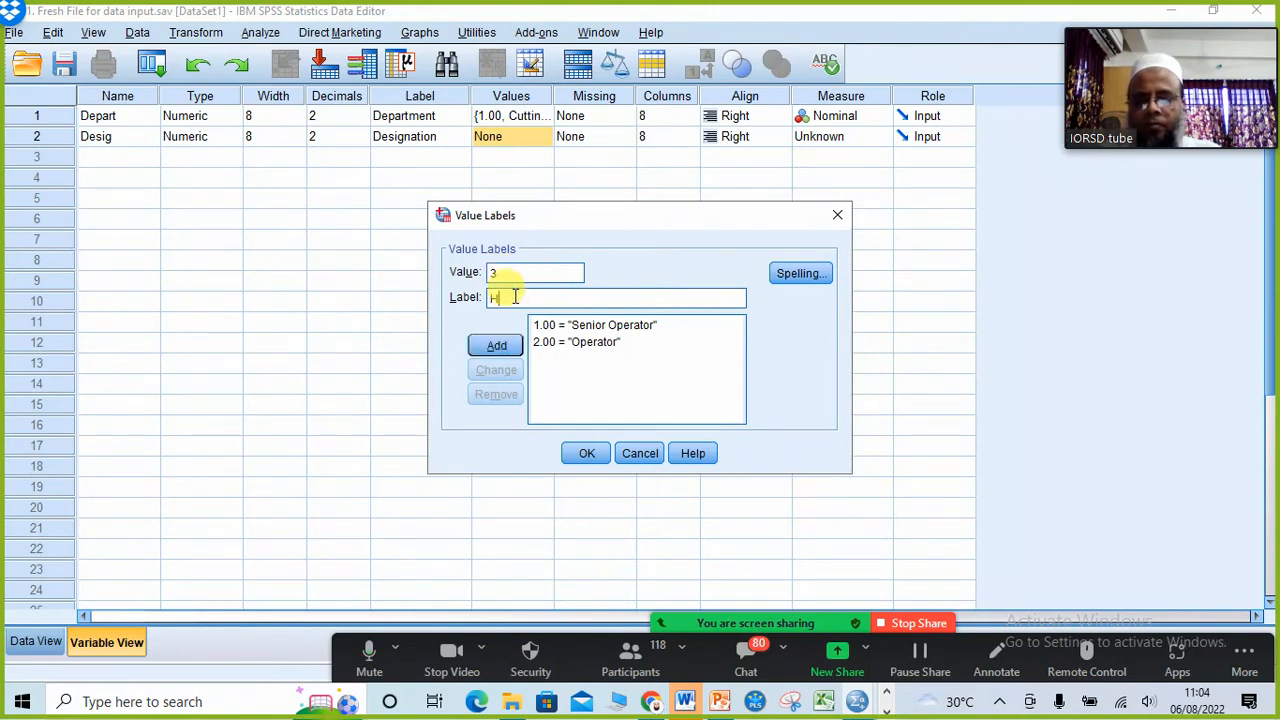
type("elper")
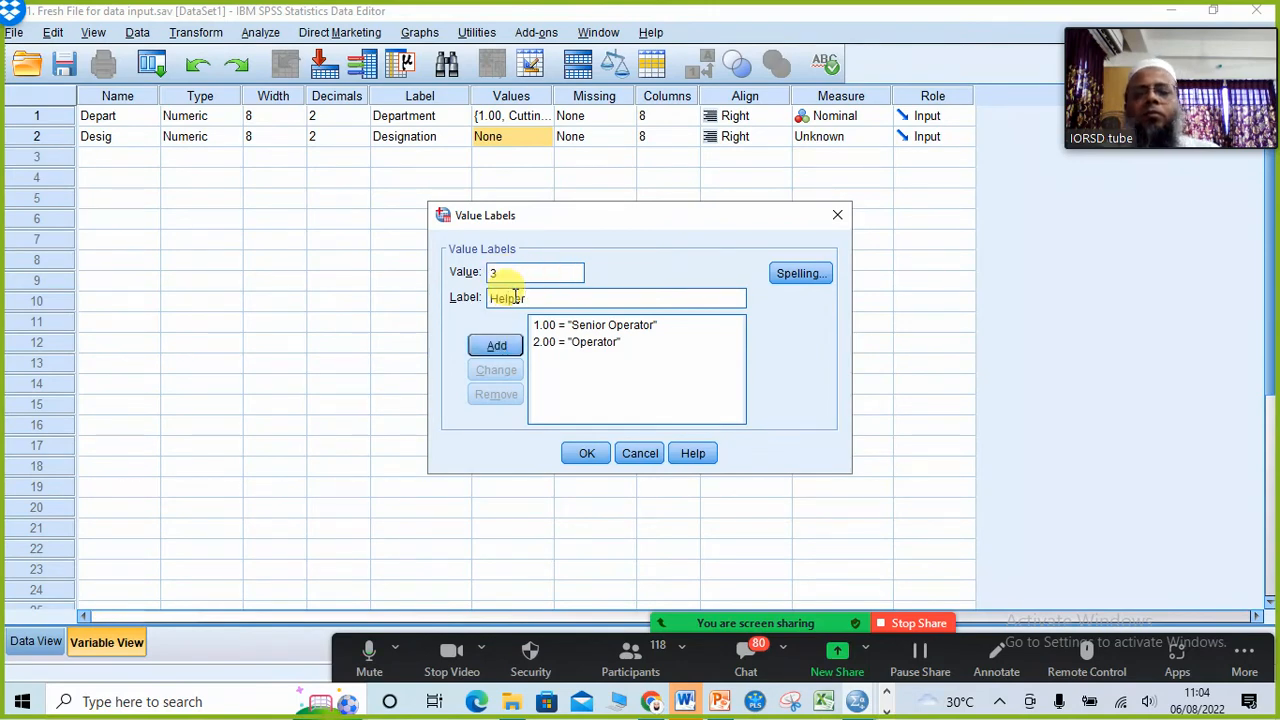
left_click(503, 346)
Step: Add the value label 4 = Ironman for Desig and confirm the set of value labels
type("4")
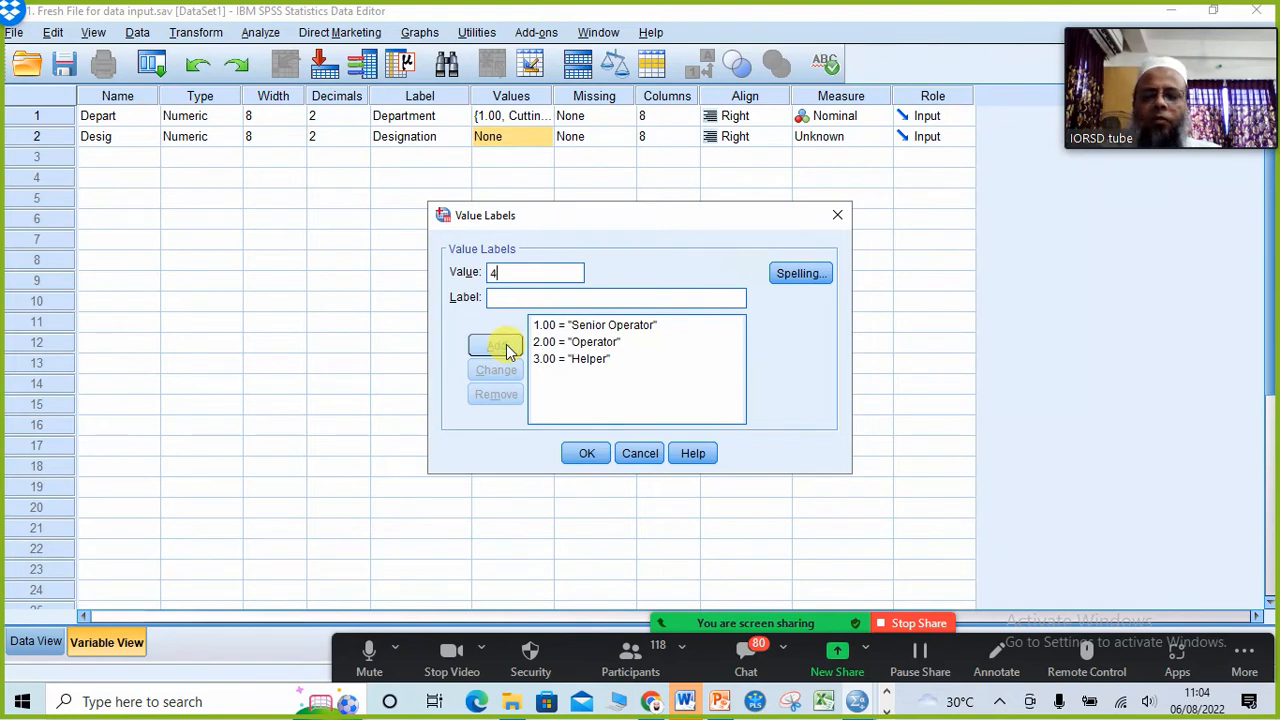
left_click(507, 298)
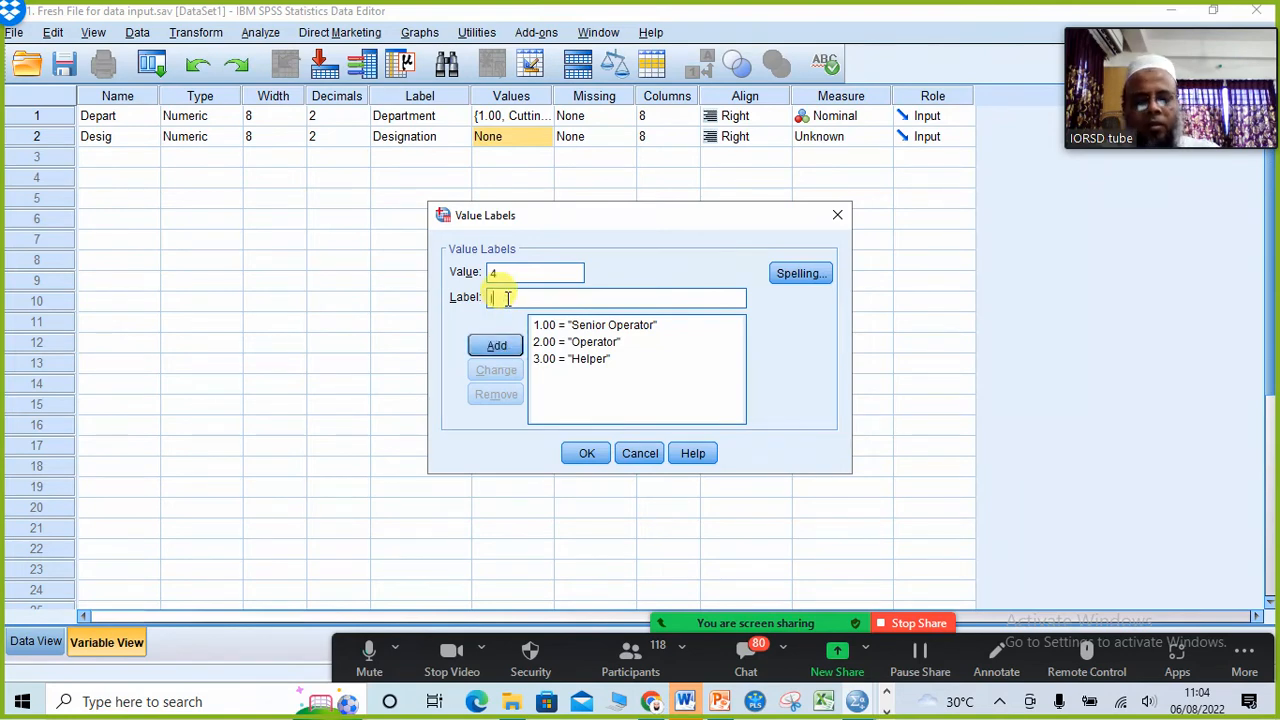
type("Ironm")
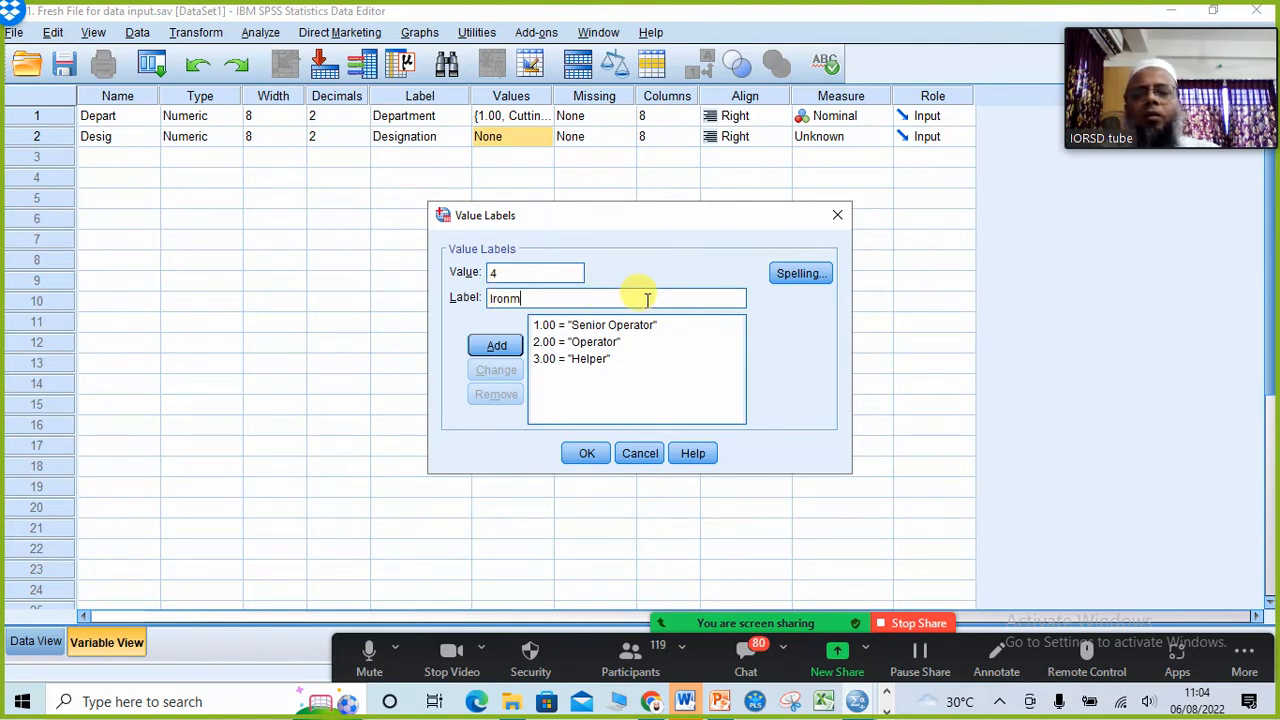
type("an")
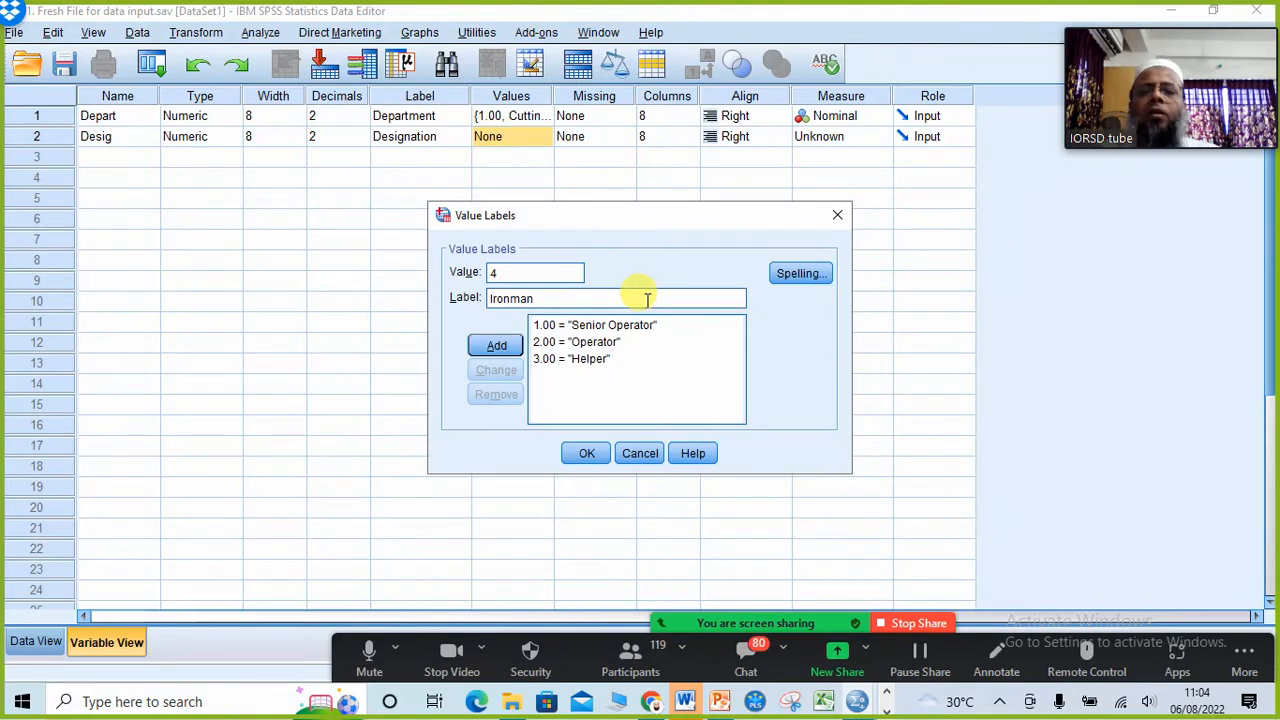
left_click(505, 350)
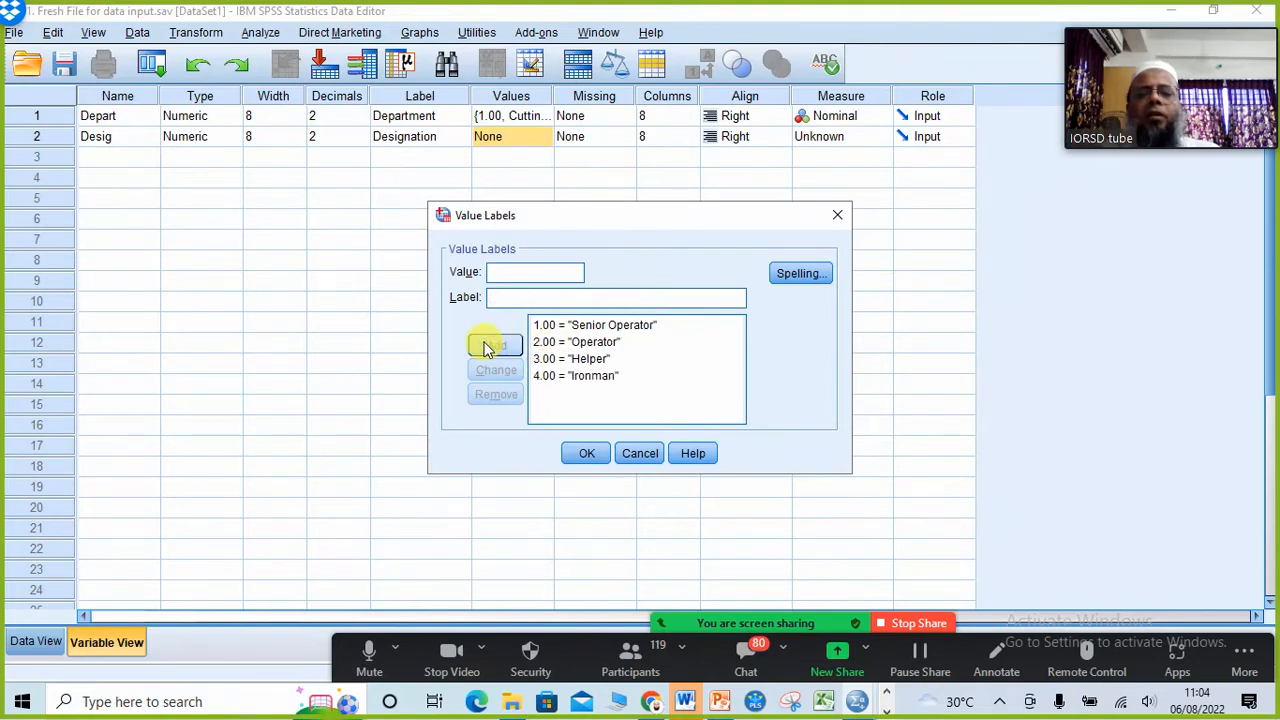
left_click(586, 453)
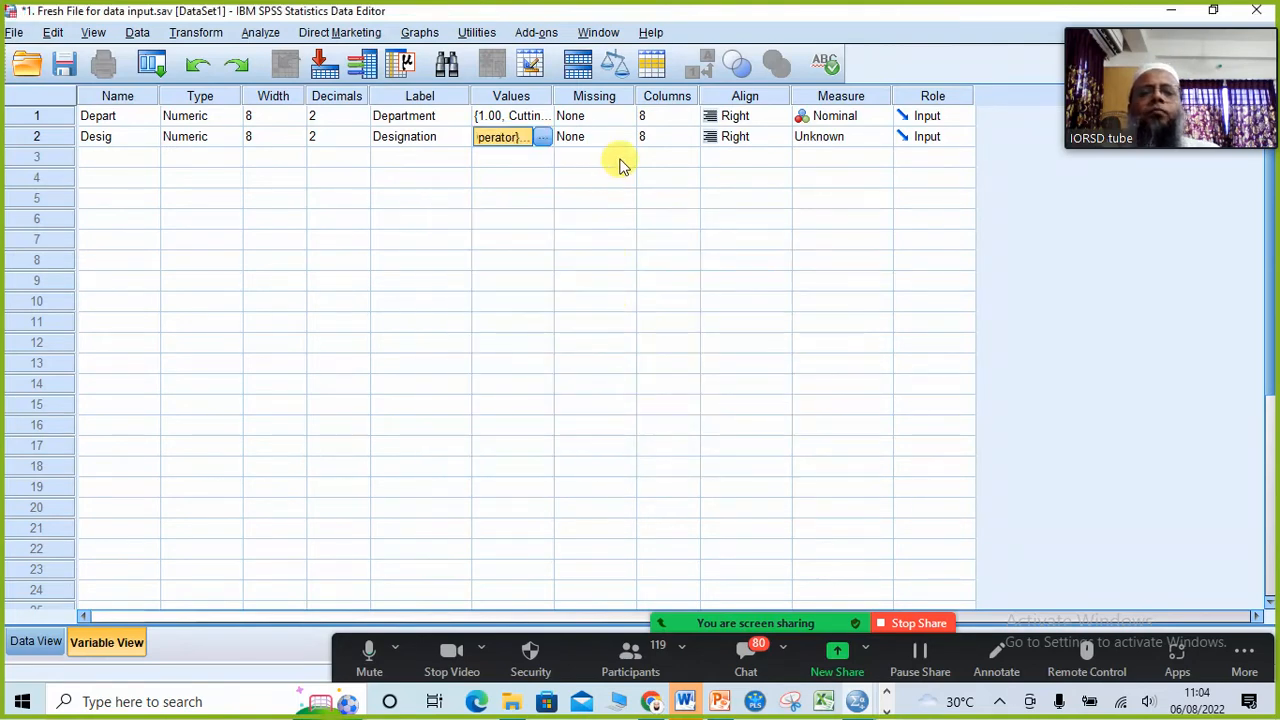
Step: Set the measurement level of Desig to Nominal and switch to the questionnaire slide in PowerPoint
left_click(883, 140)
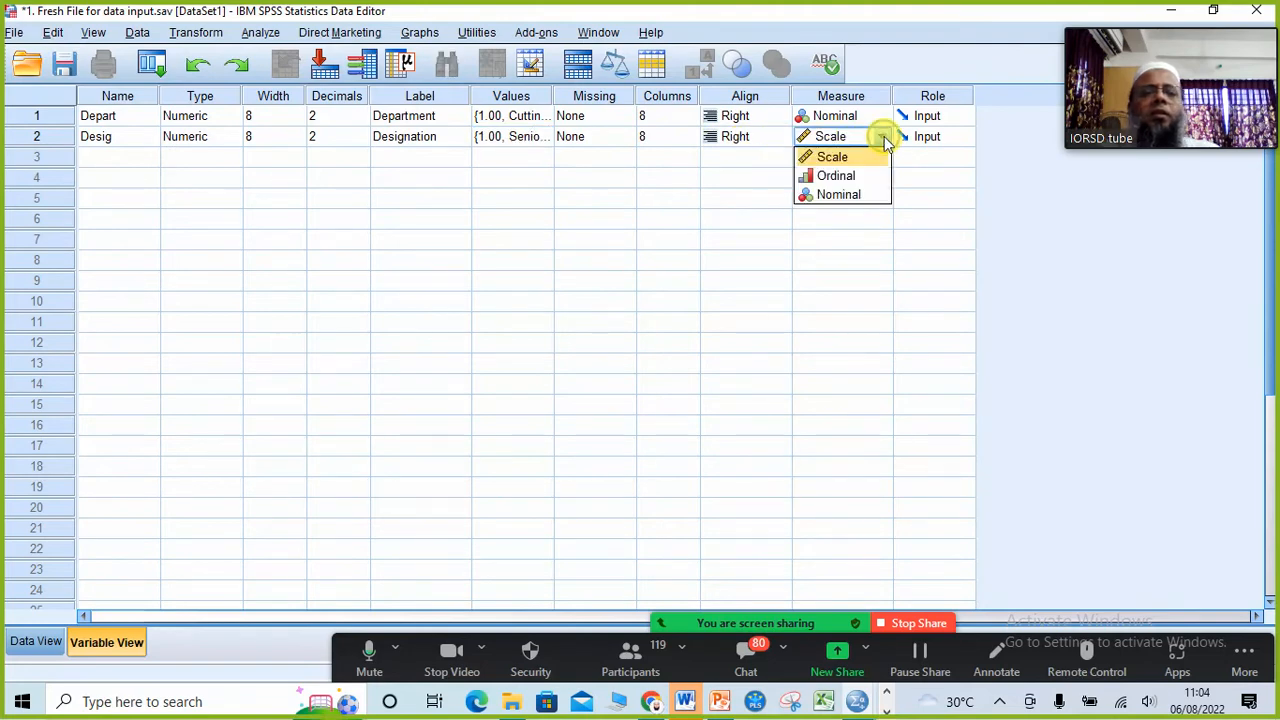
left_click(855, 197)
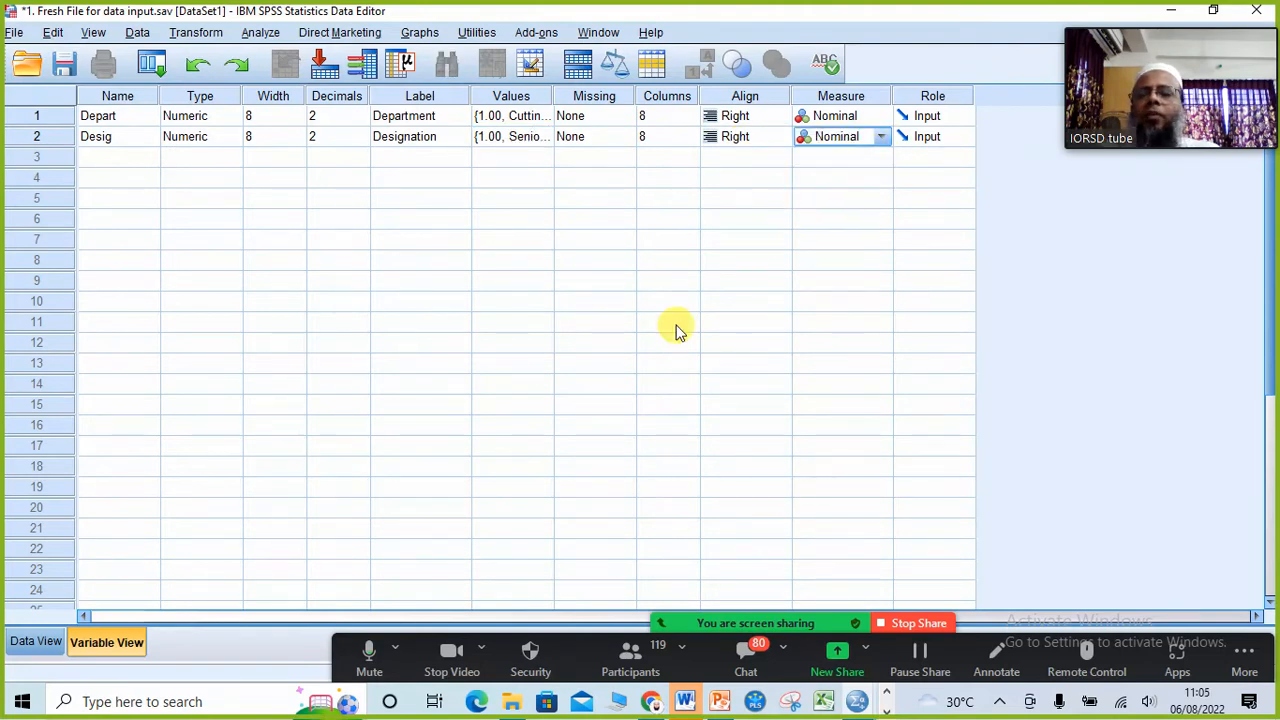
left_click(719, 701)
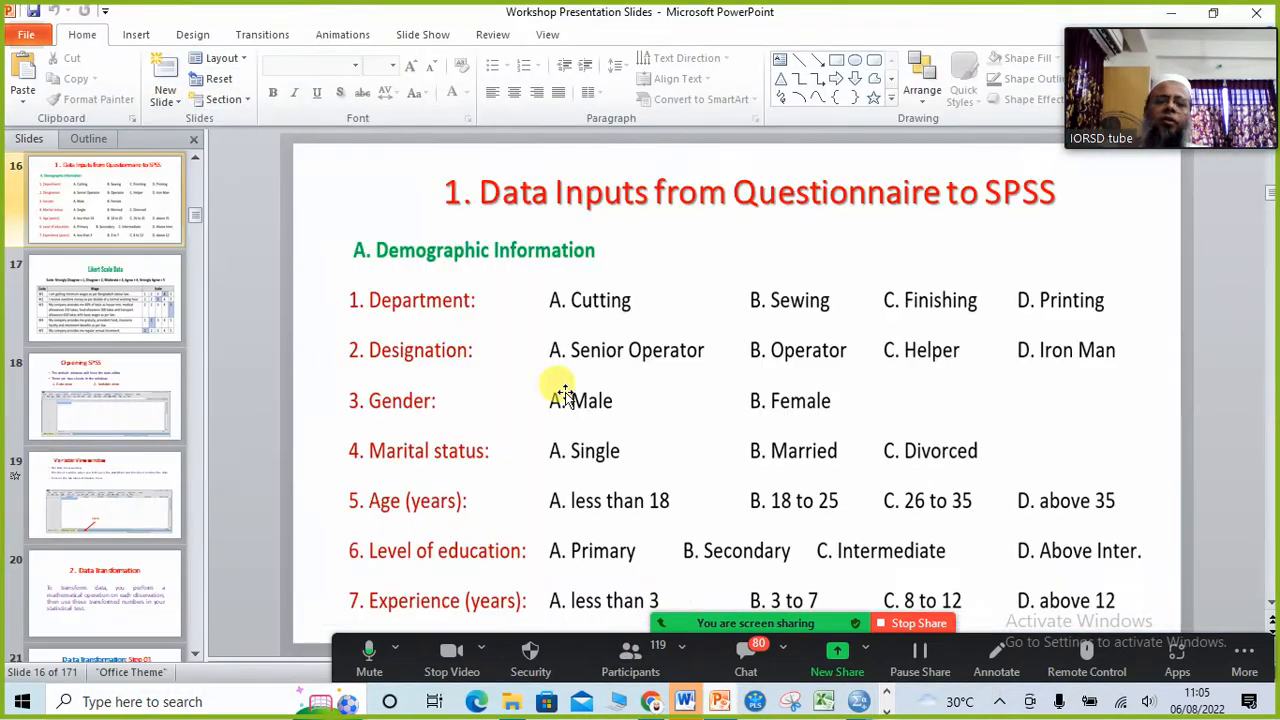
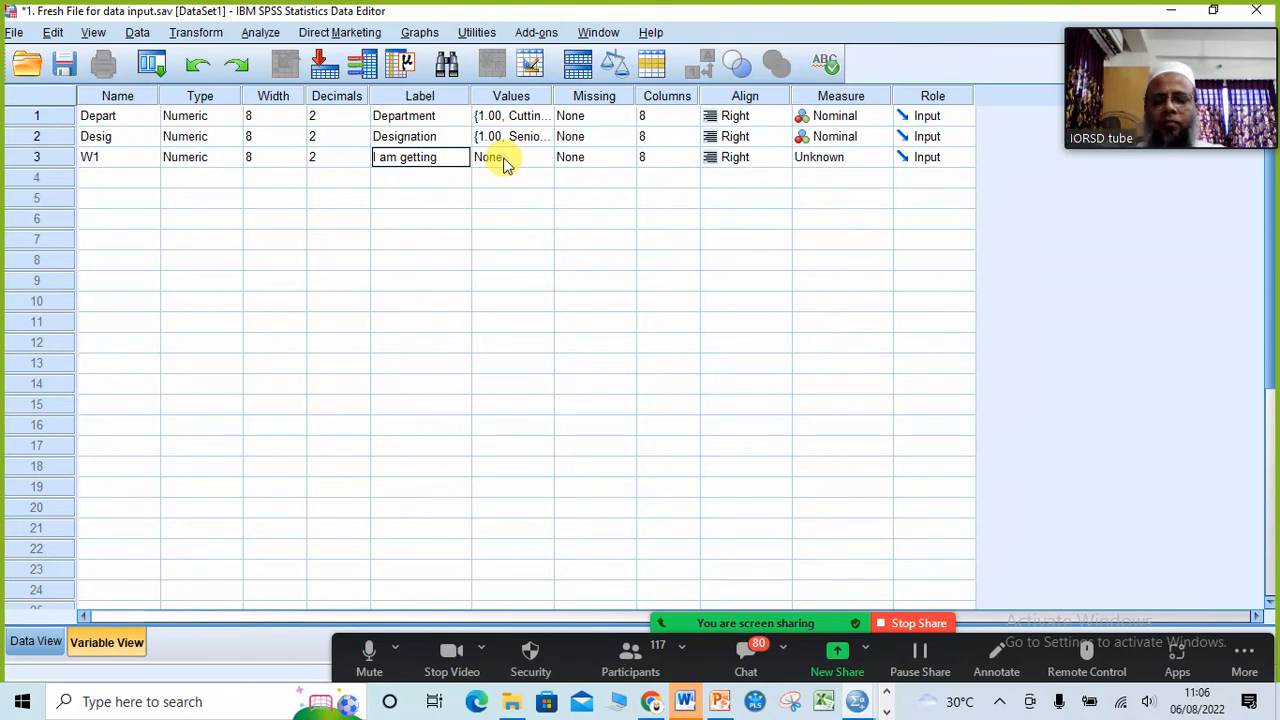
Step: Complete the W1 variable's label as "I am getting minimum wages as per Bangladesh labour law" and widen the Label column to fit it
type("minimum")
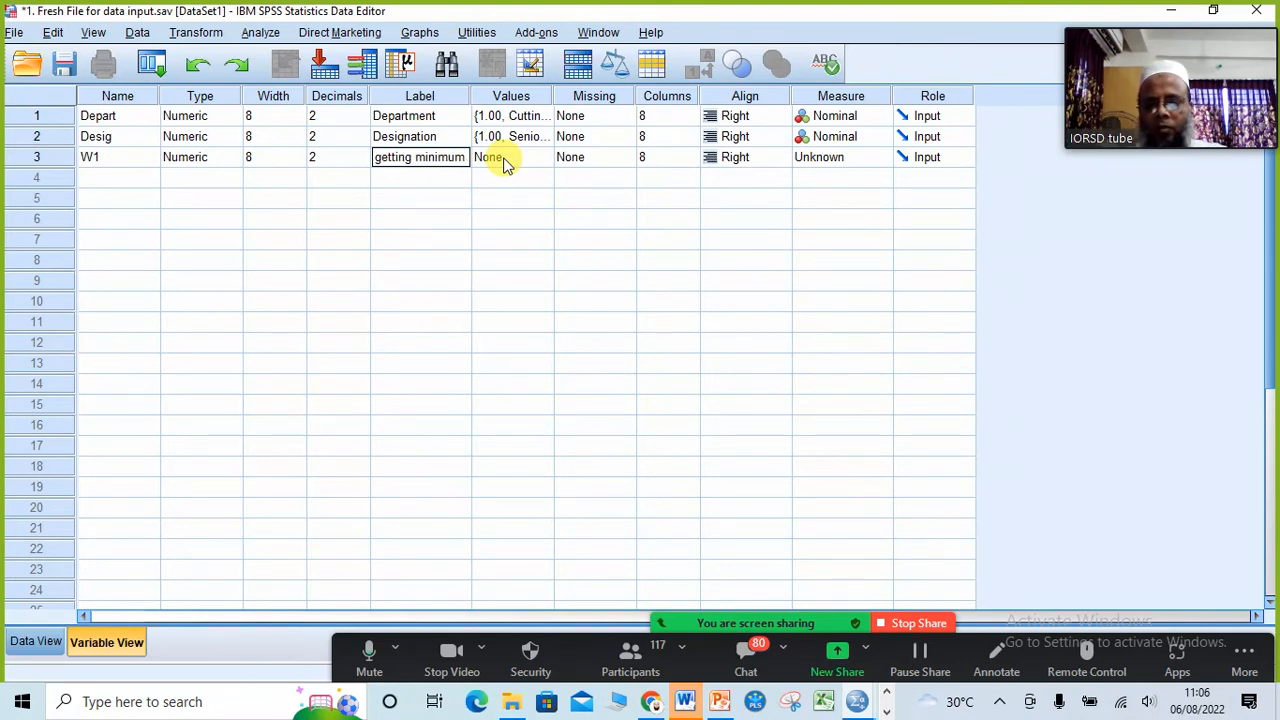
type(" wages")
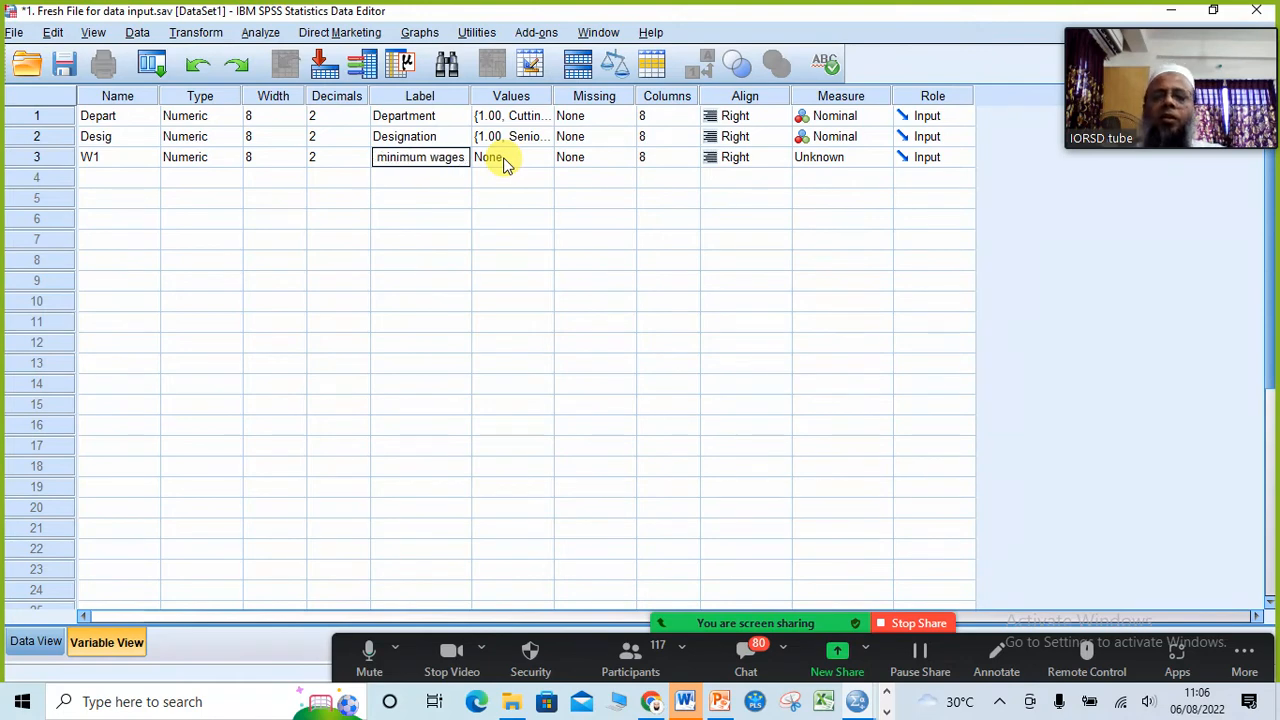
type(" as per")
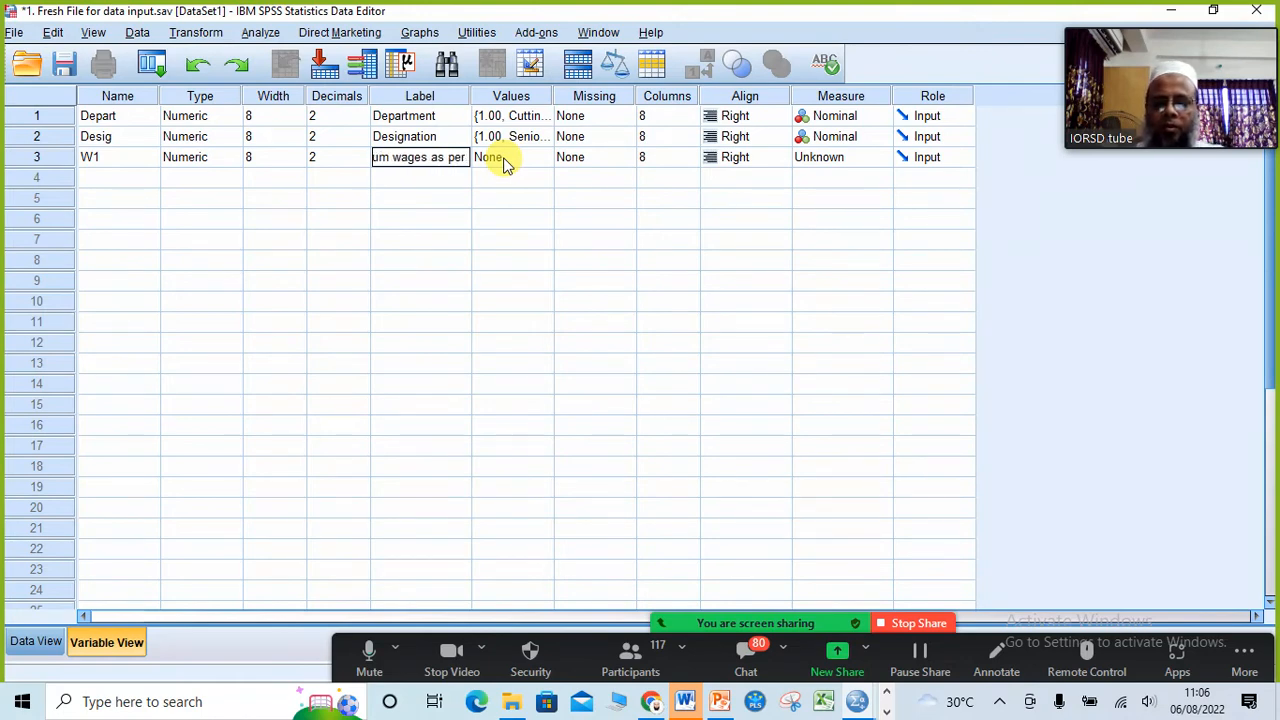
type(" Bangl")
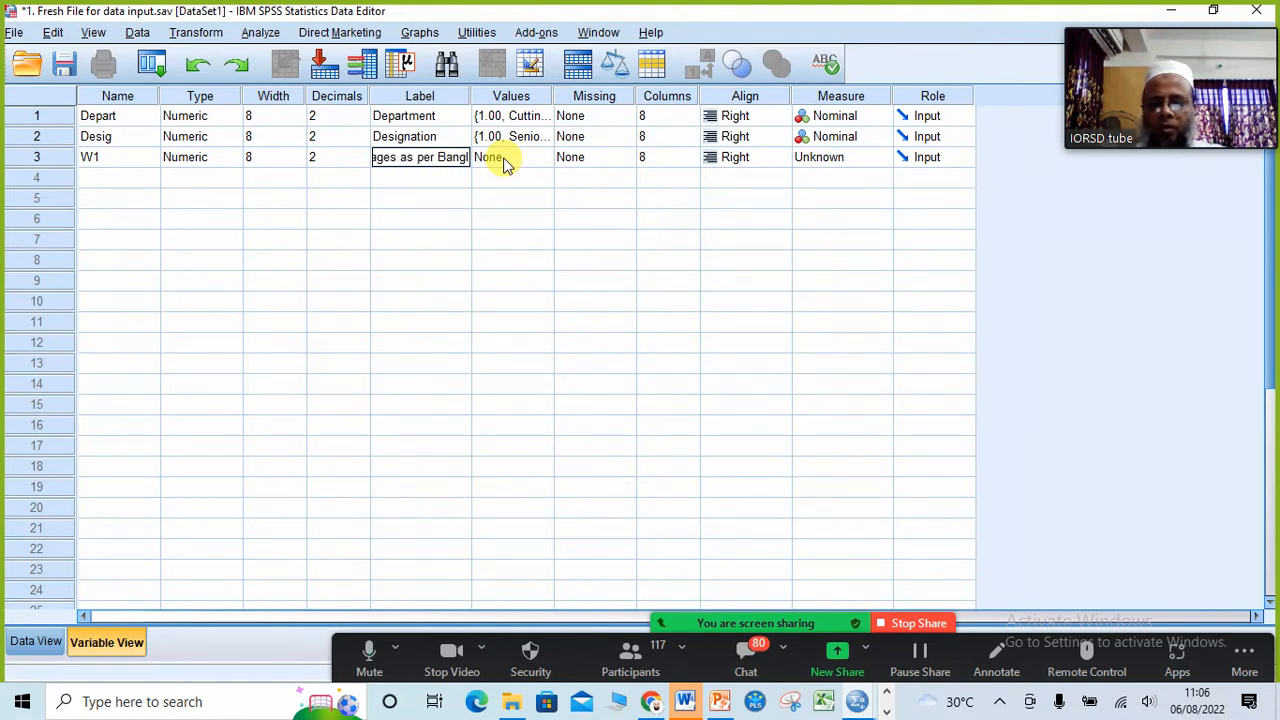
type("adesh")
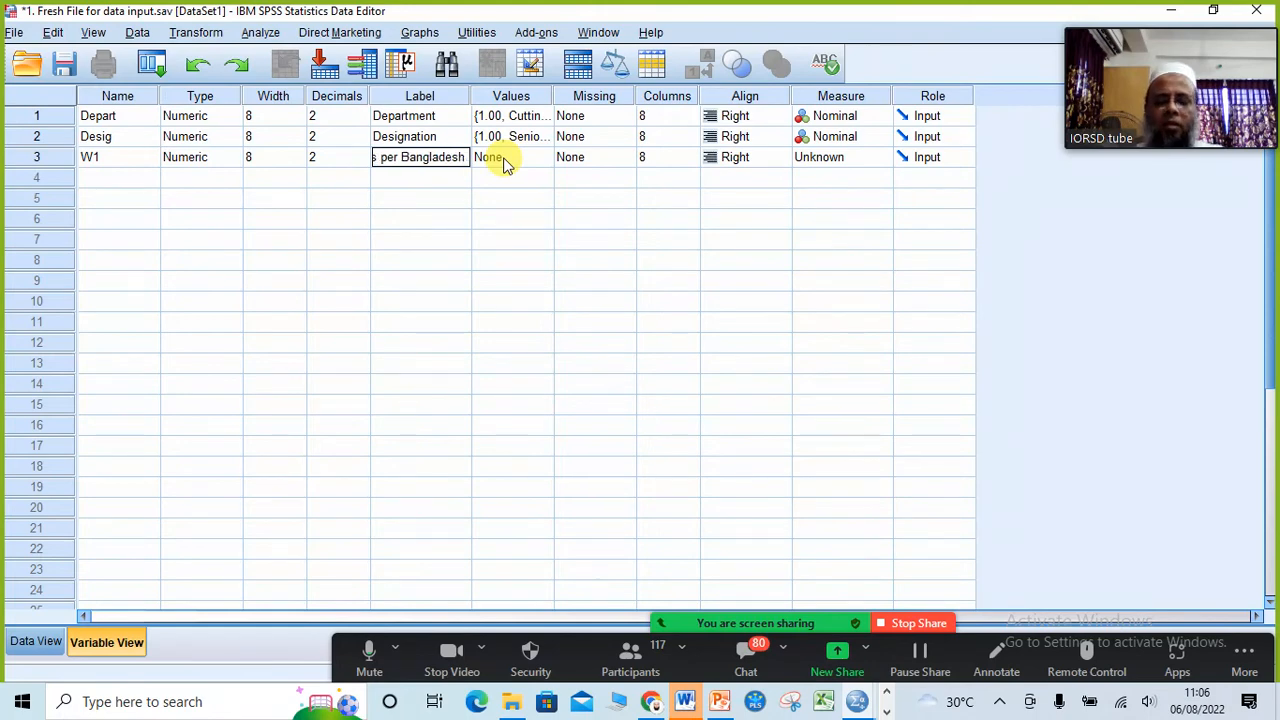
type(" labour")
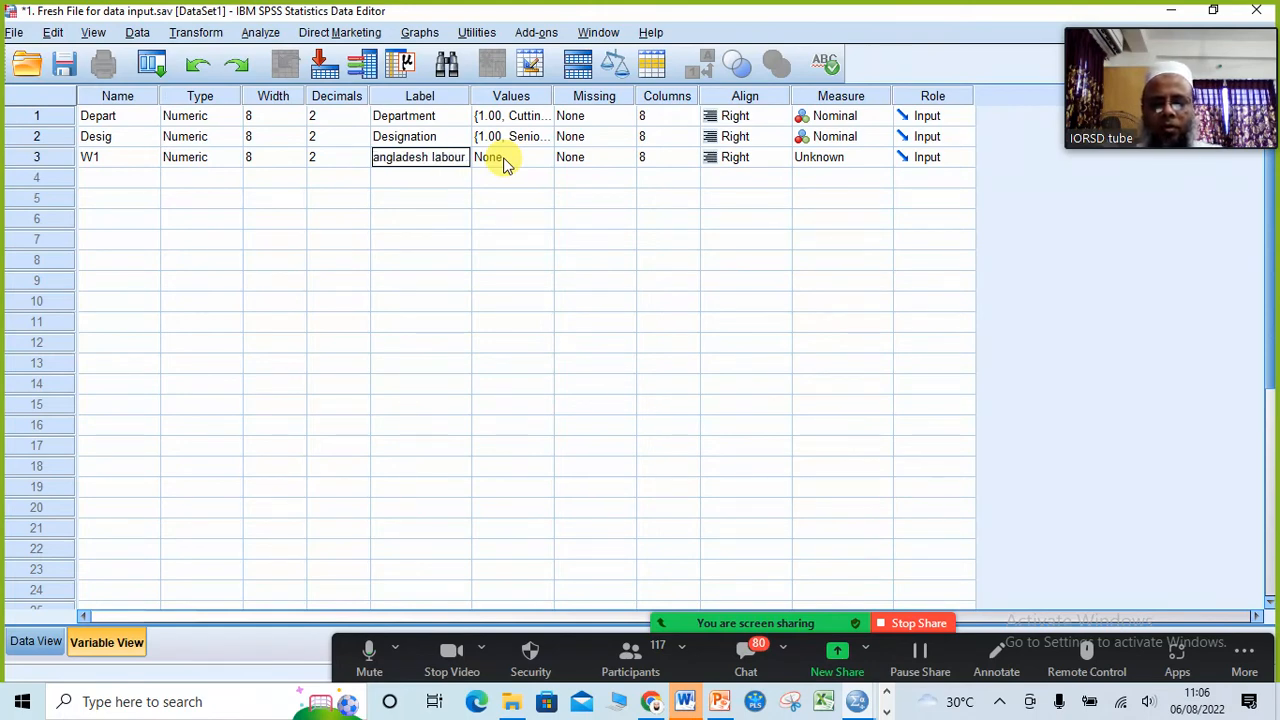
type(" law")
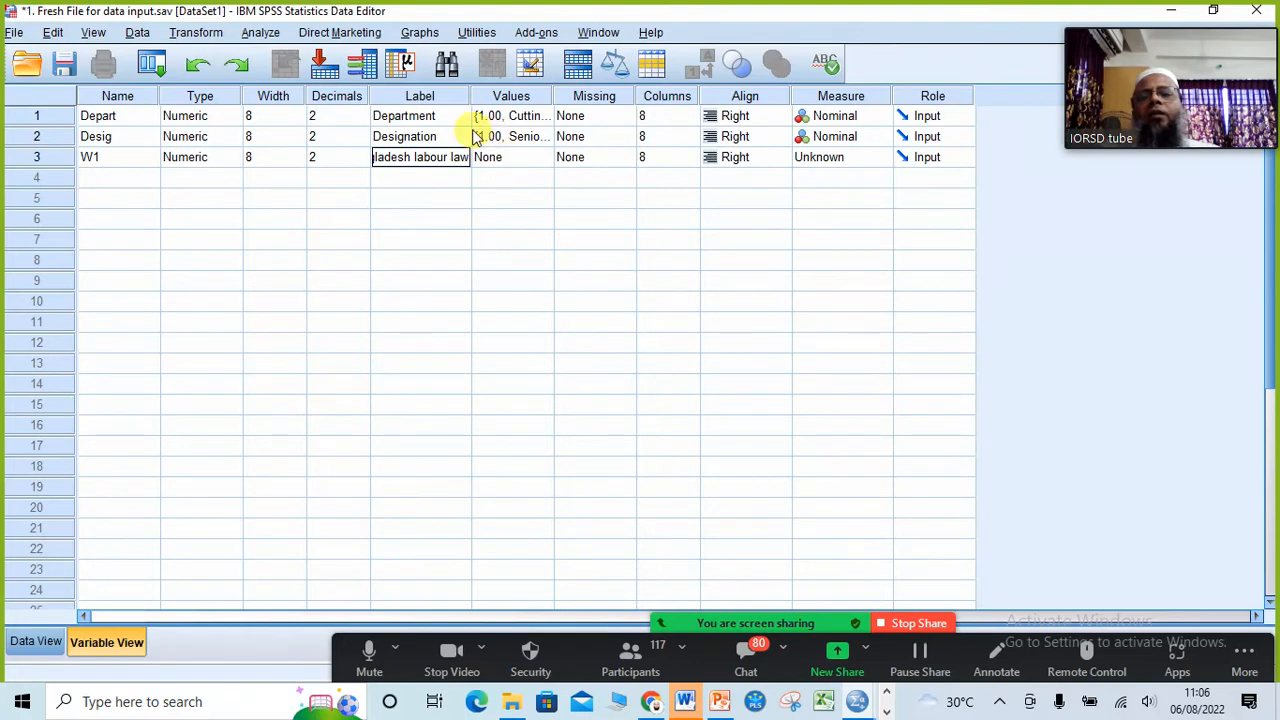
left_click_drag(470, 97, 700, 118)
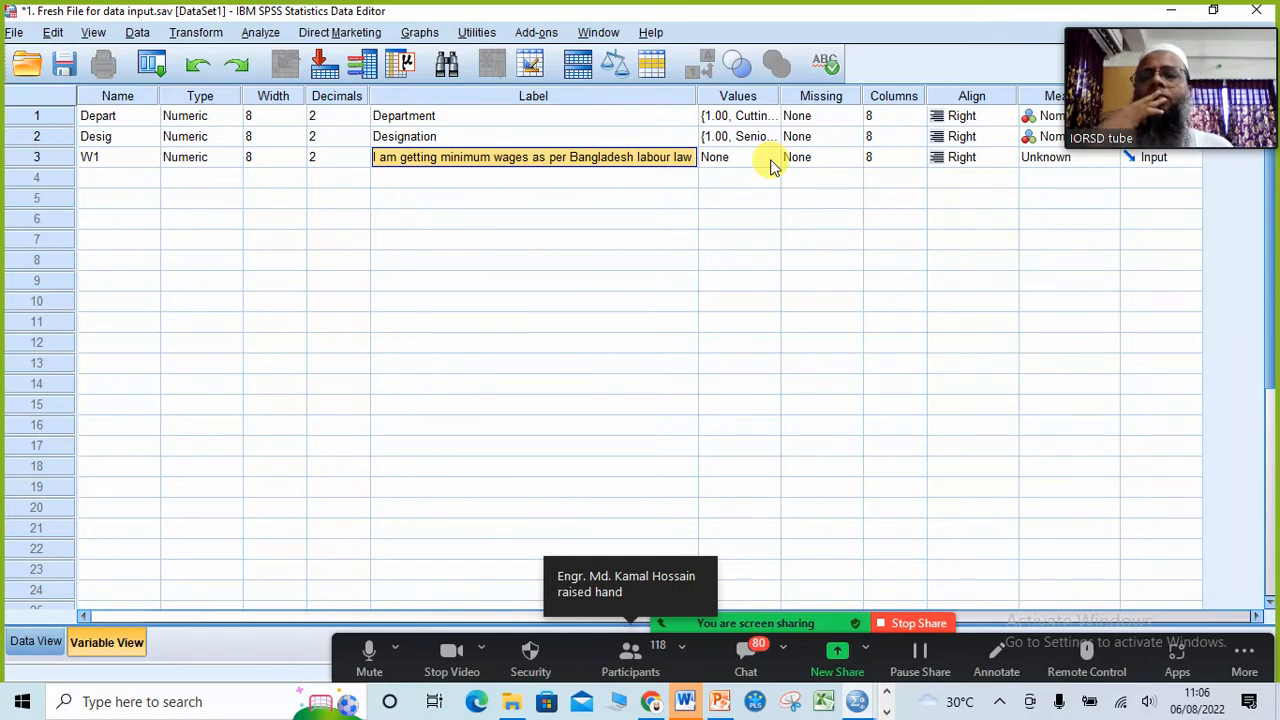
left_click(115, 163)
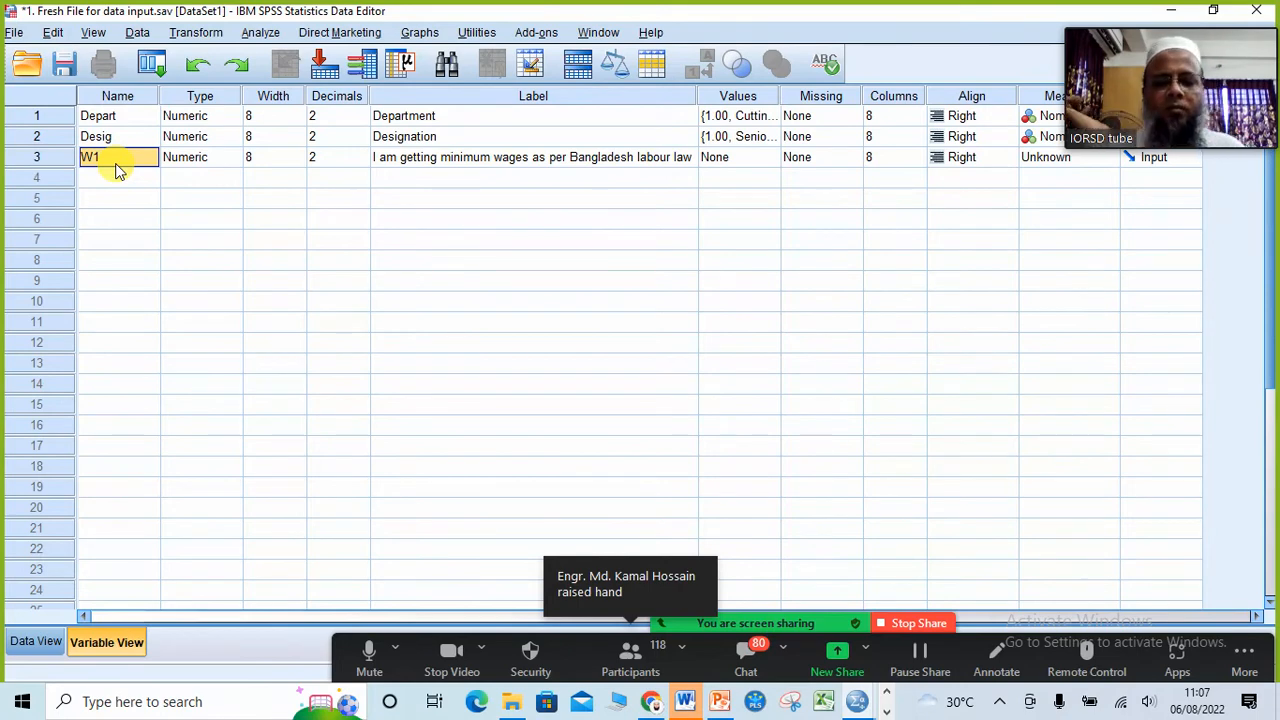
Step: Mute two unmuted attendees in the Zoom participants list and minimize the list
left_click(624, 658)
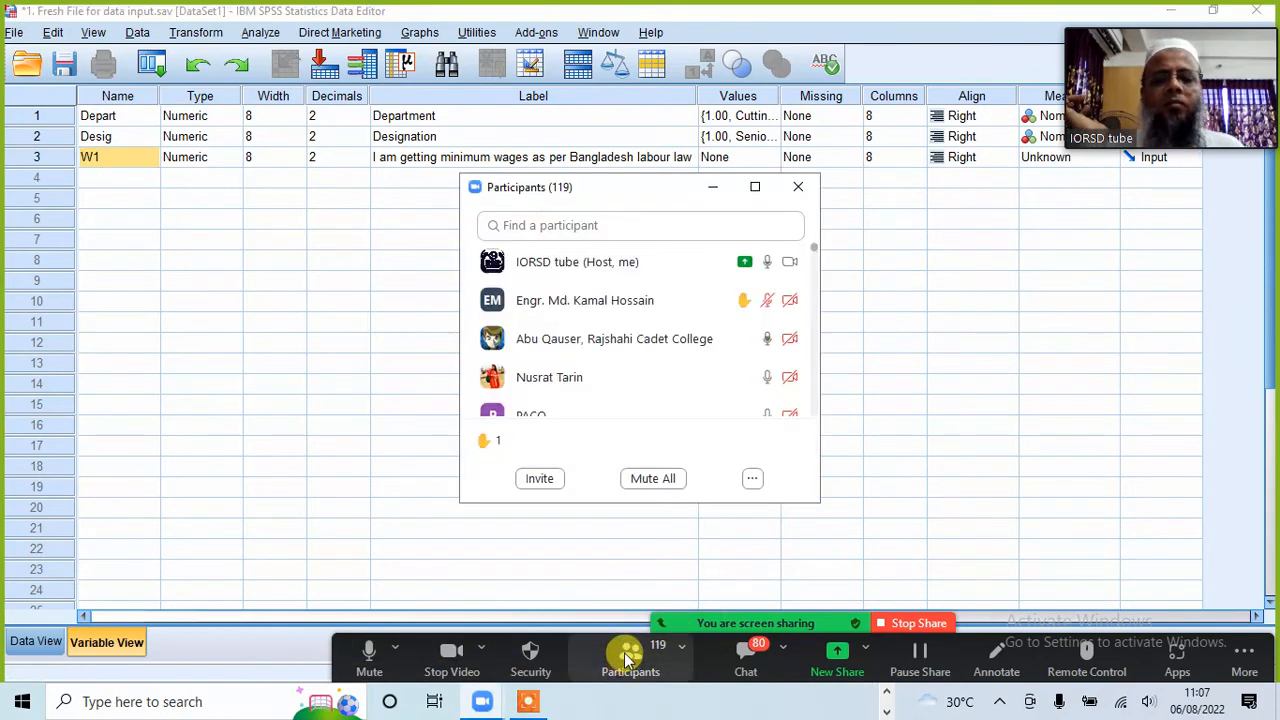
left_click(749, 339)
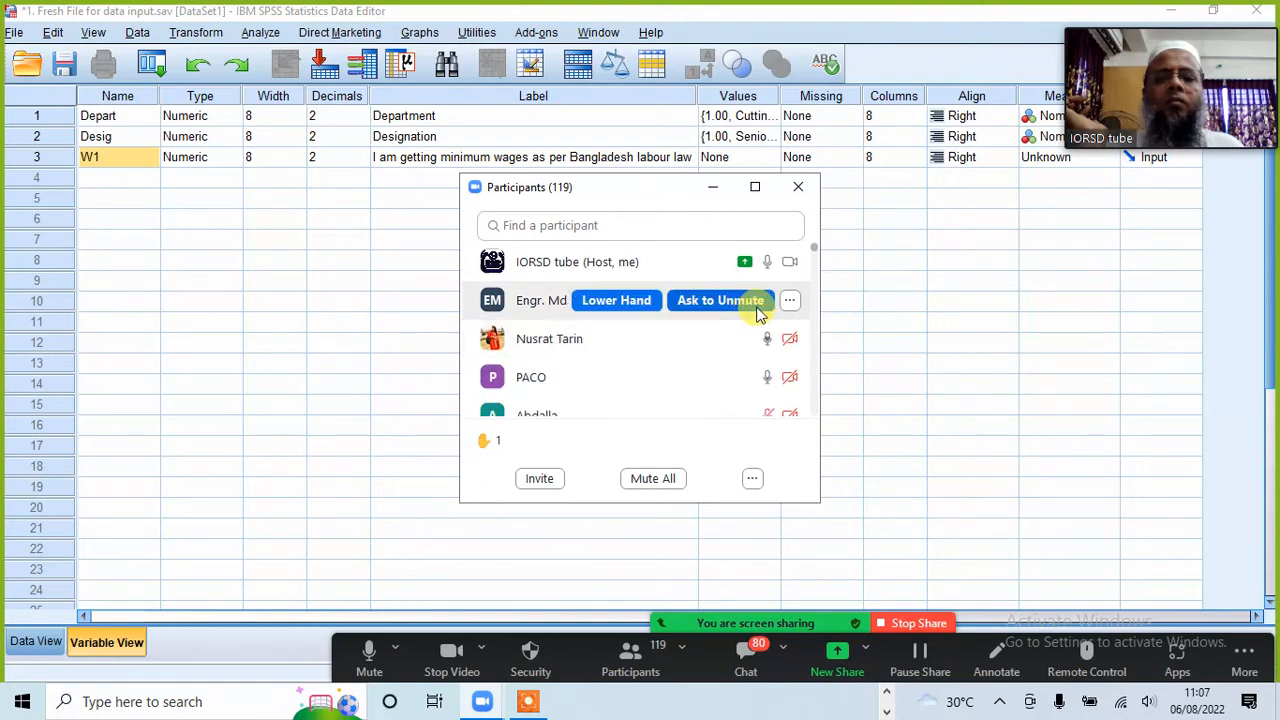
left_click(758, 378)
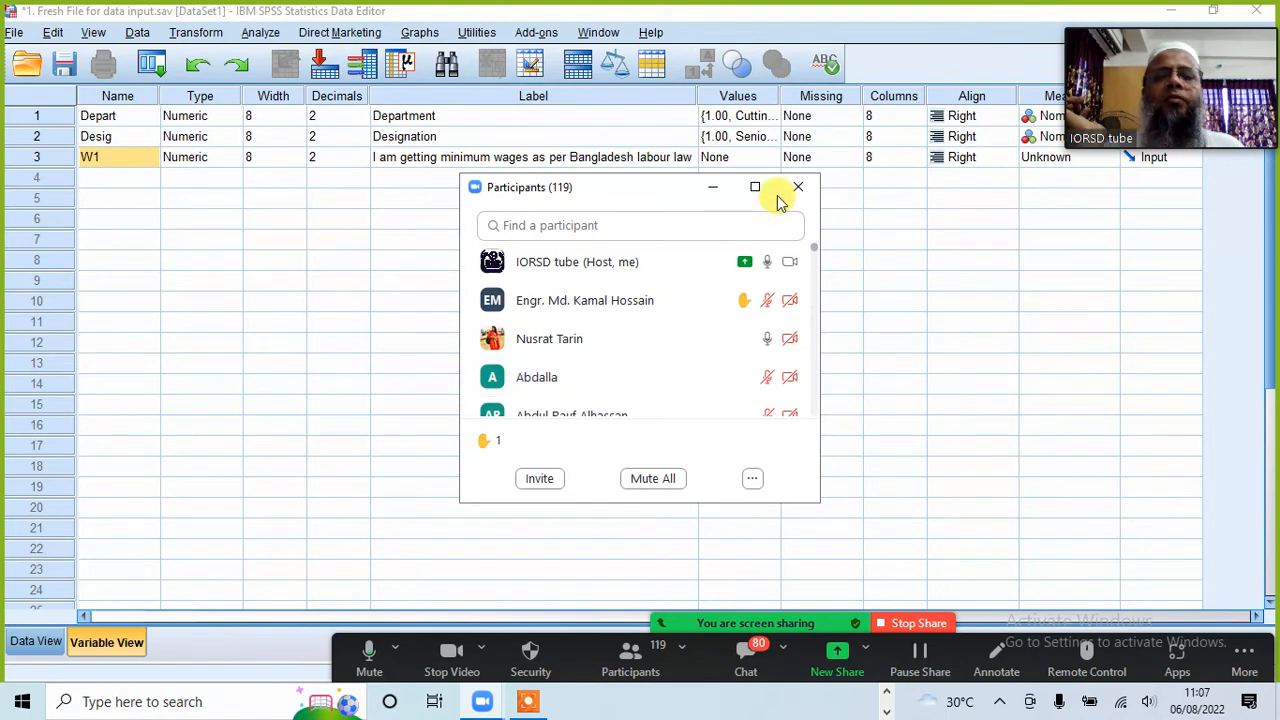
left_click(713, 187)
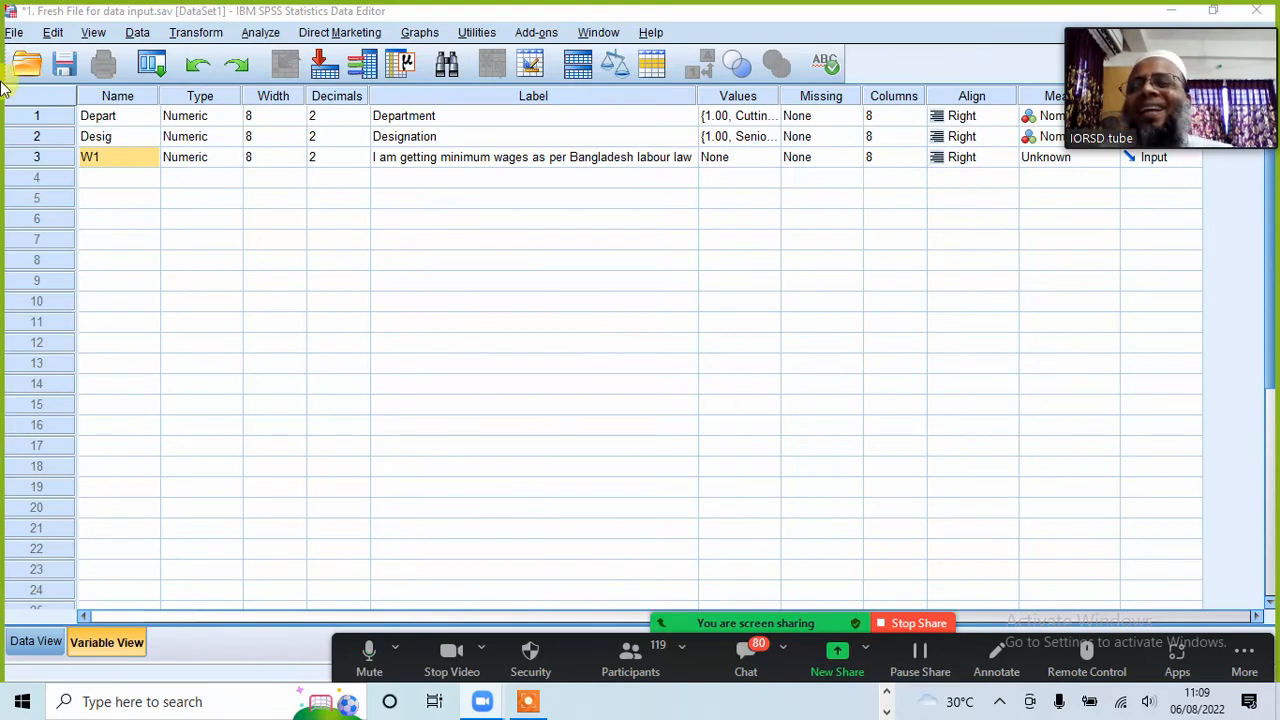
Step: Insert a new variable between Desig and W1 in Variable View
left_click(116, 142)
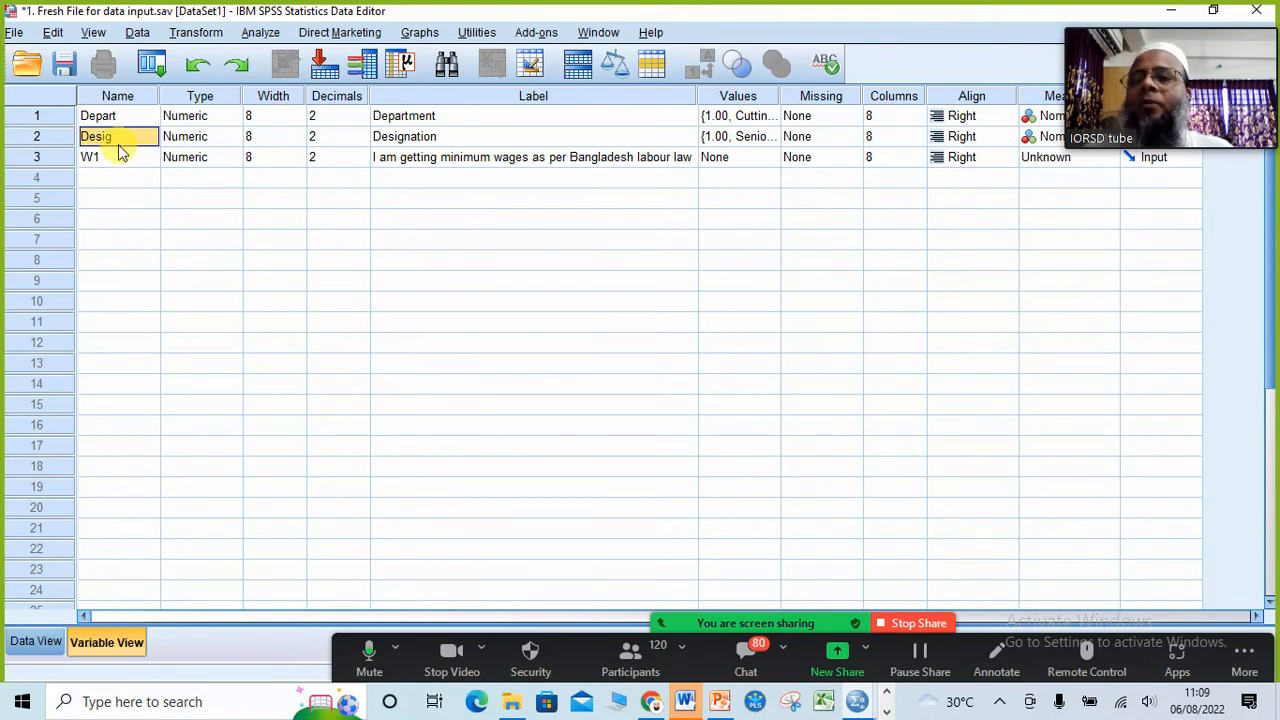
double_click(103, 160)
left_click(103, 160)
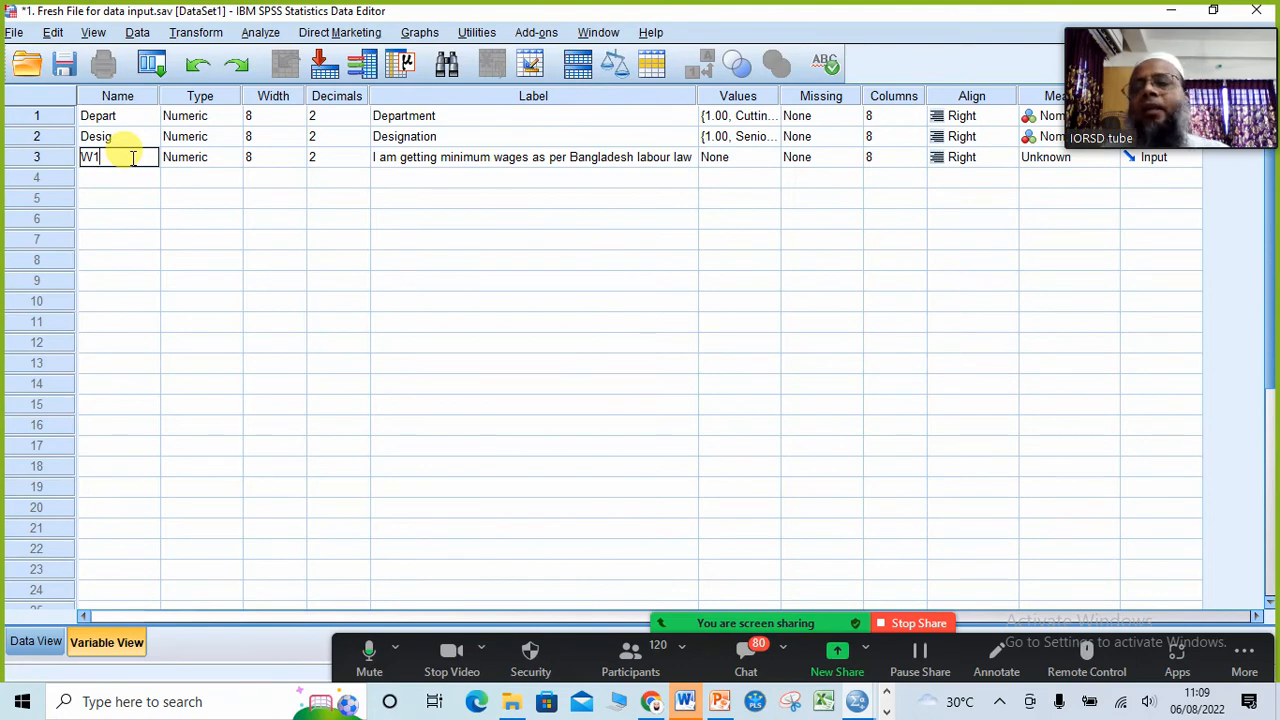
left_click(43, 160)
right_click(43, 160)
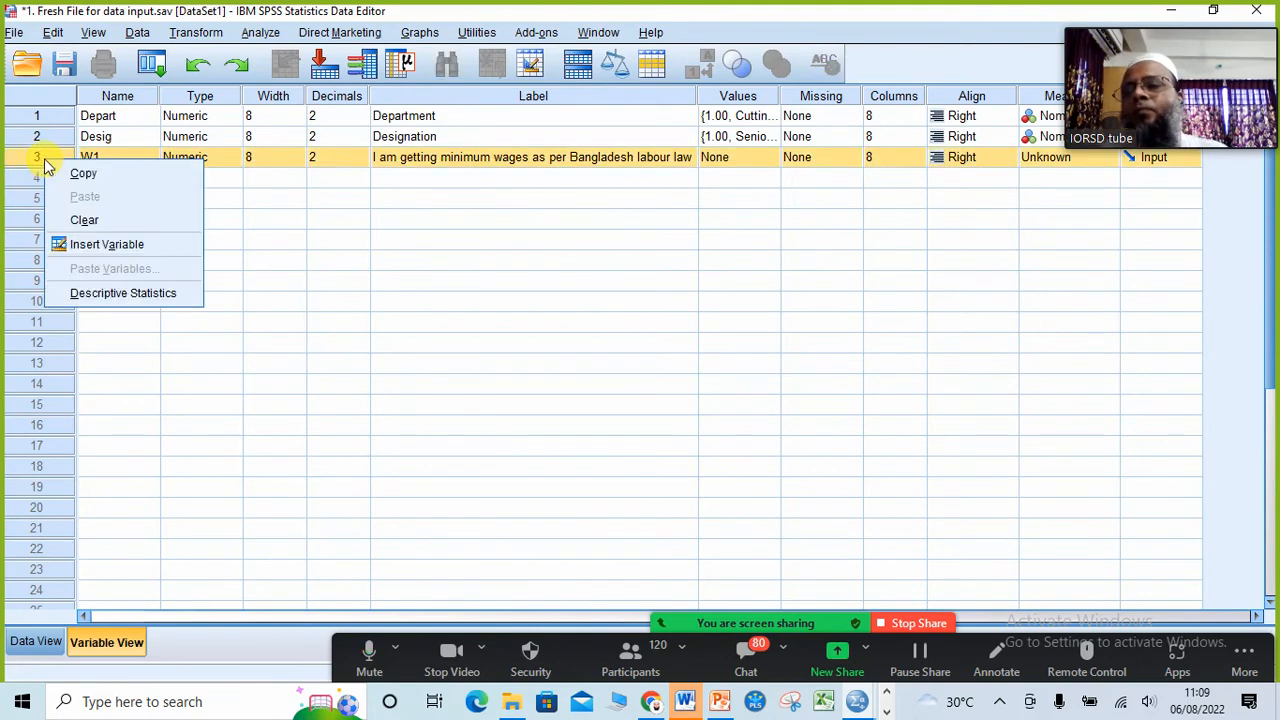
left_click(80, 245)
Step: Name the newly inserted variable in row 3 Ma_status
left_click(100, 158)
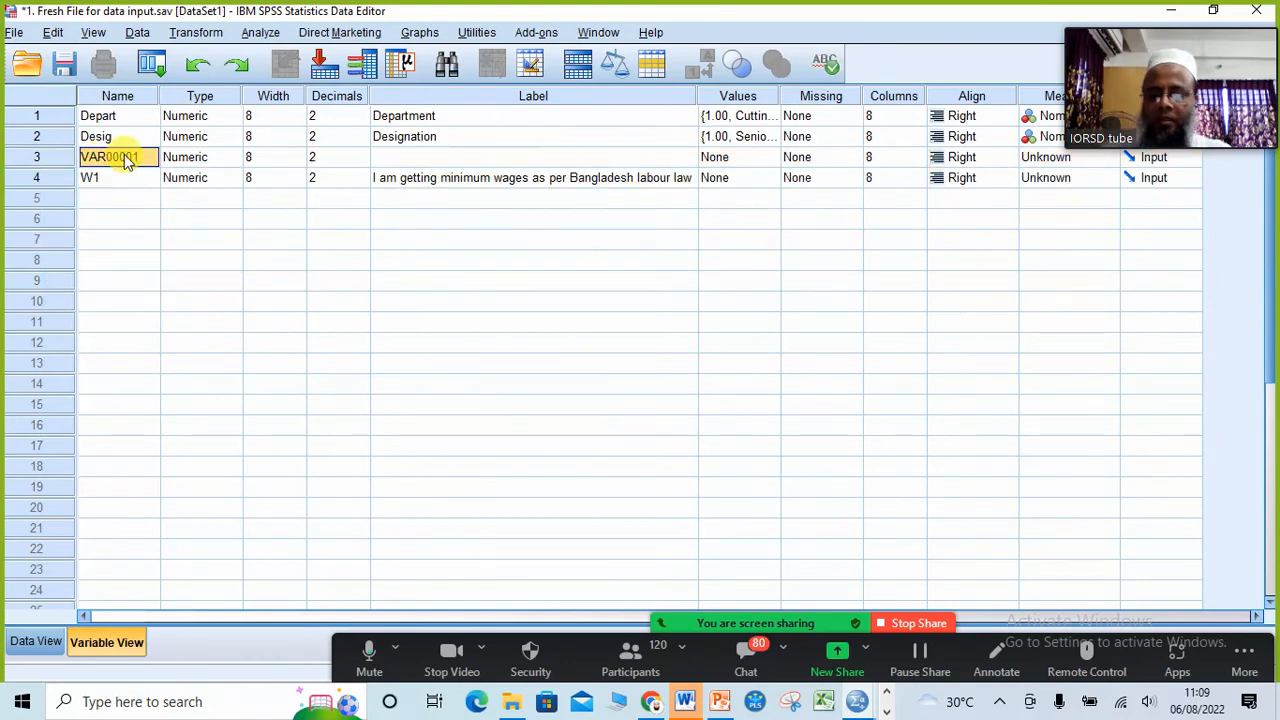
type("Ma")
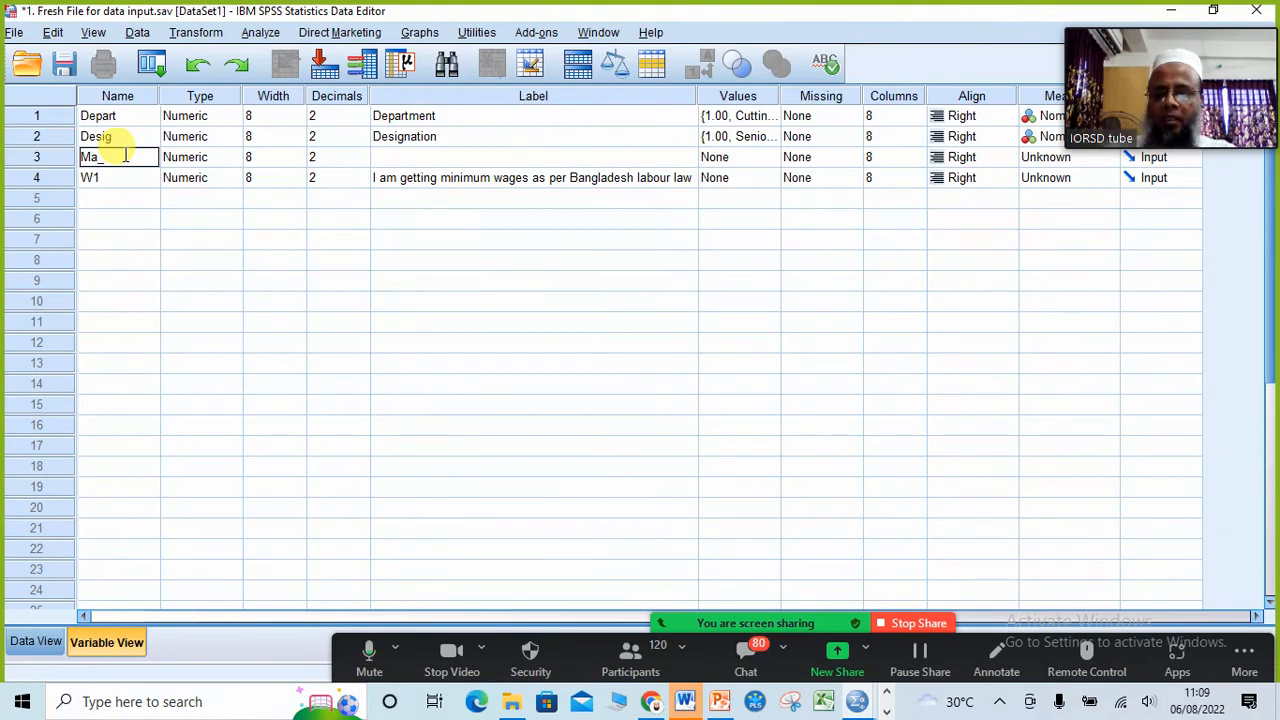
type("_statu")
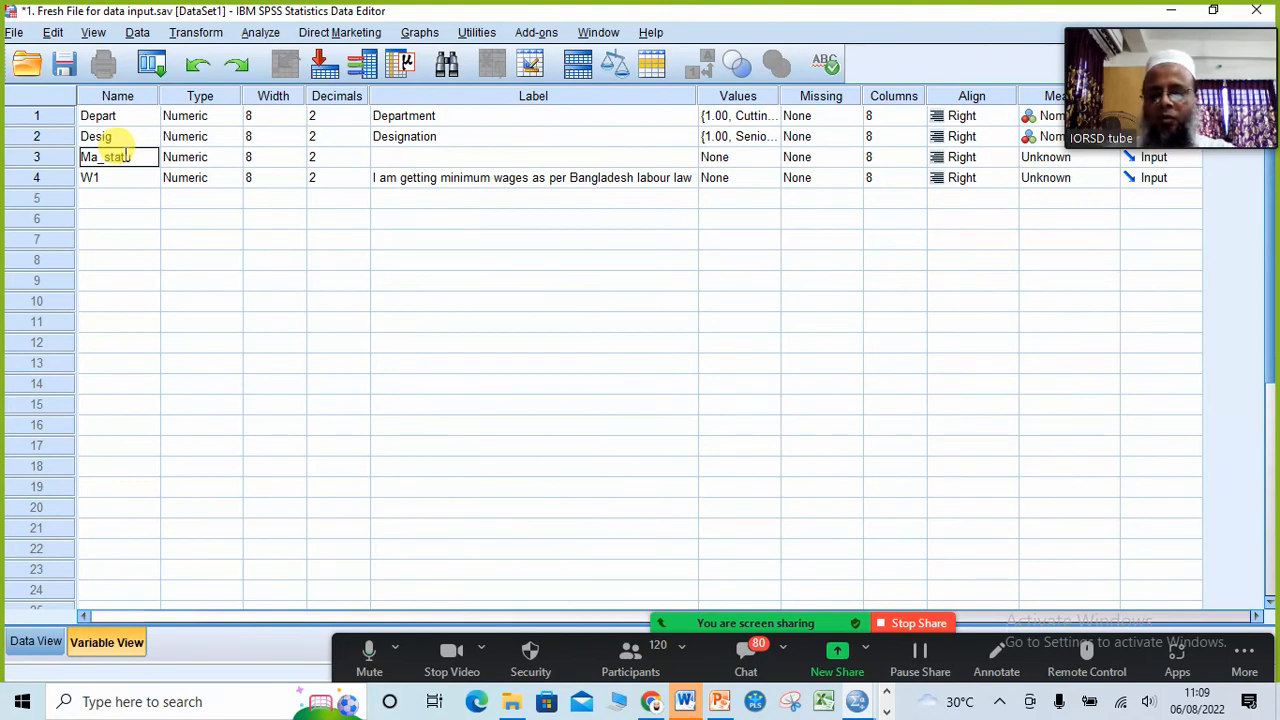
type("s")
Step: Set the label of the Ma_status variable to "Marital status"
left_click(405, 157)
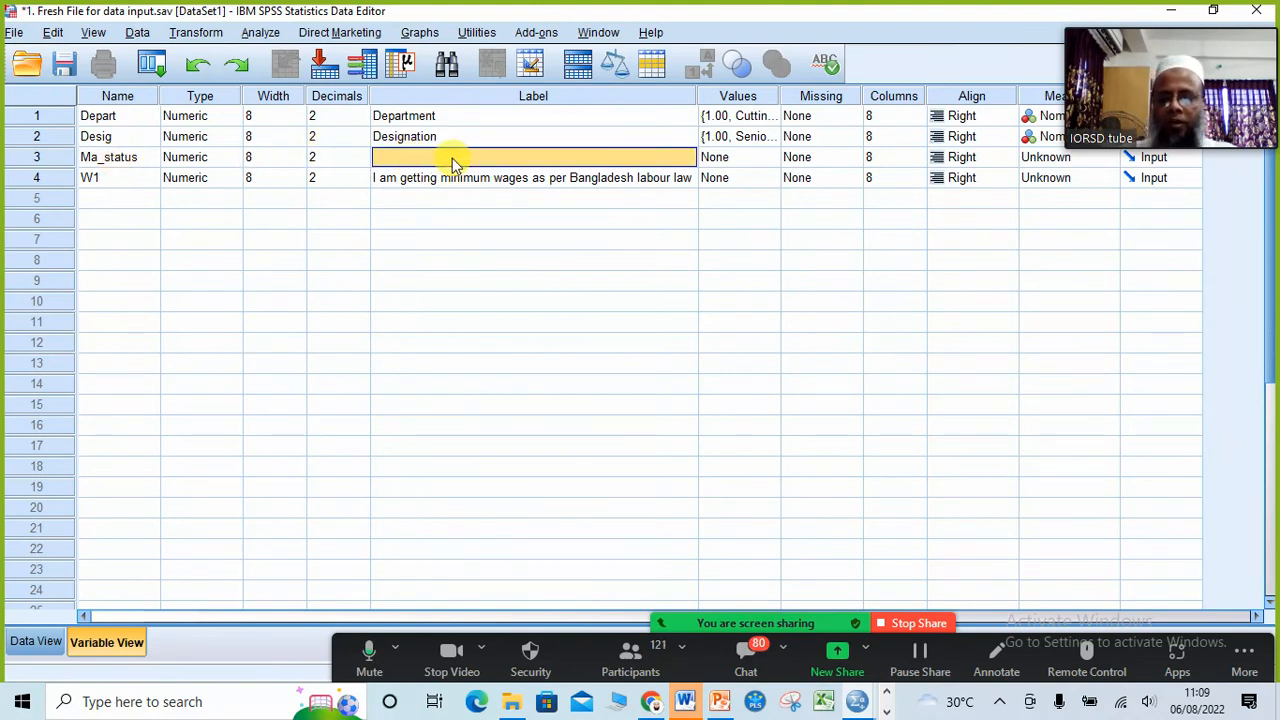
type("Ma")
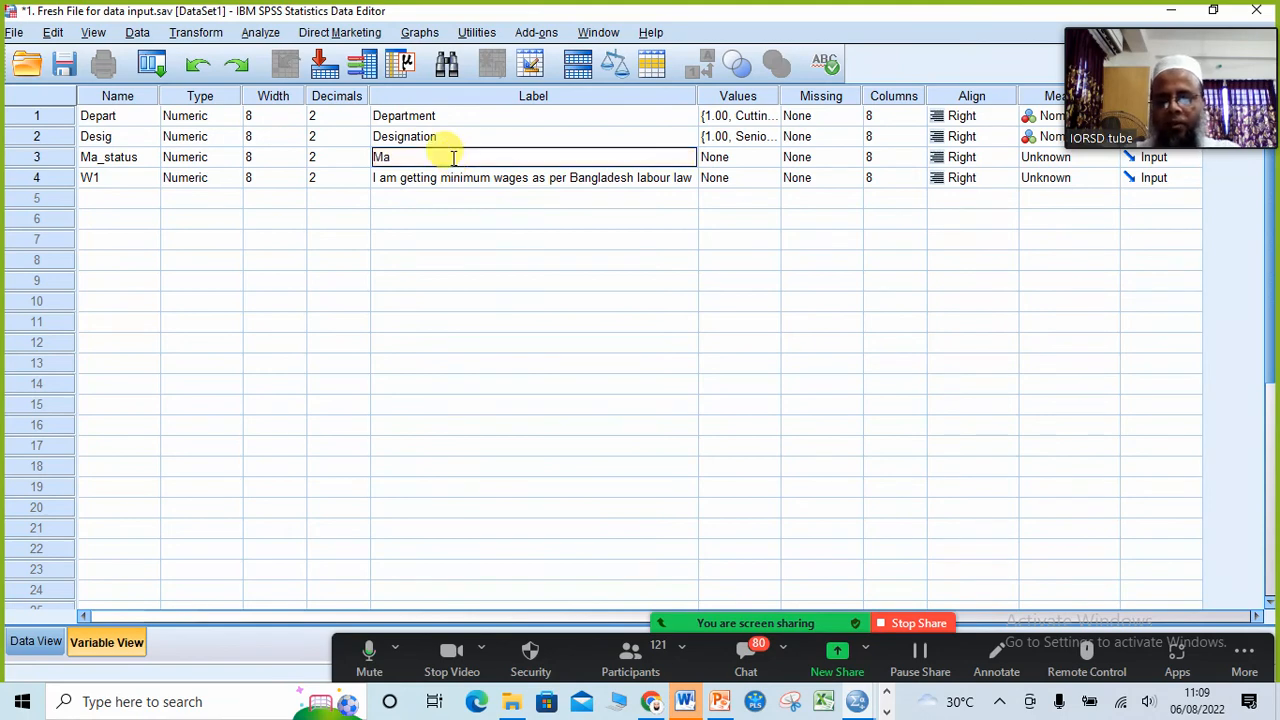
type("rita")
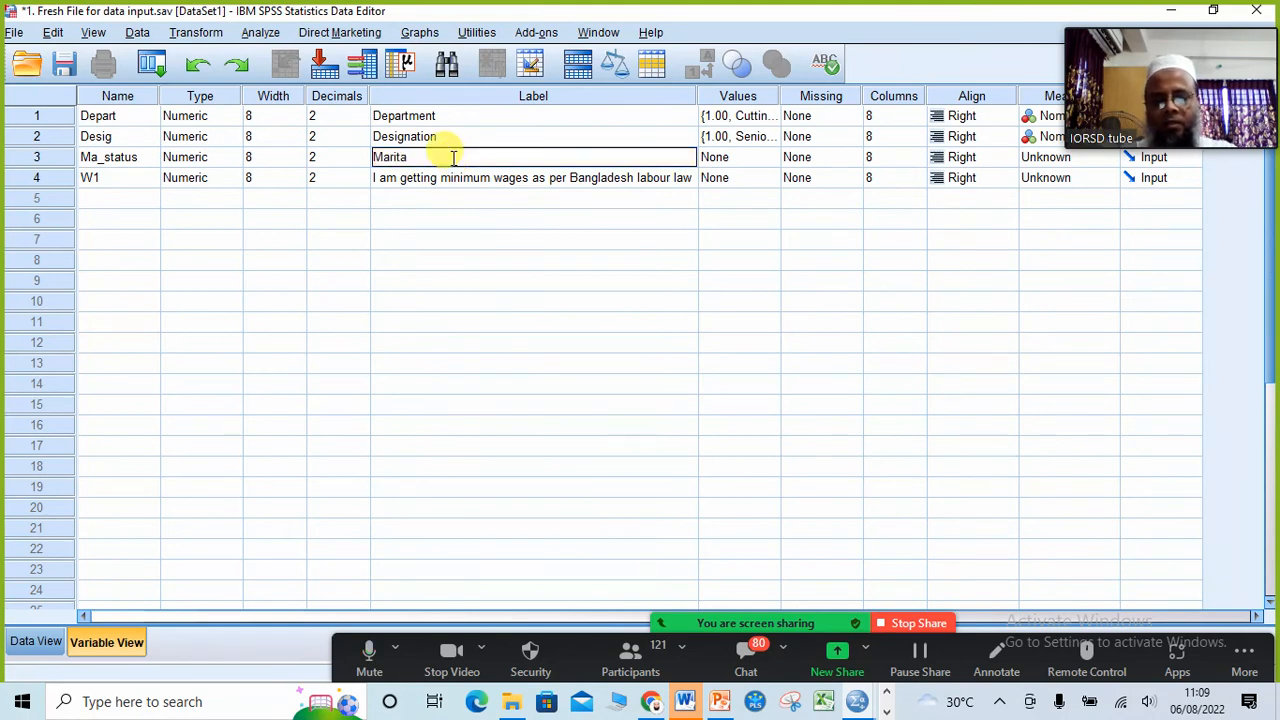
type("l sta")
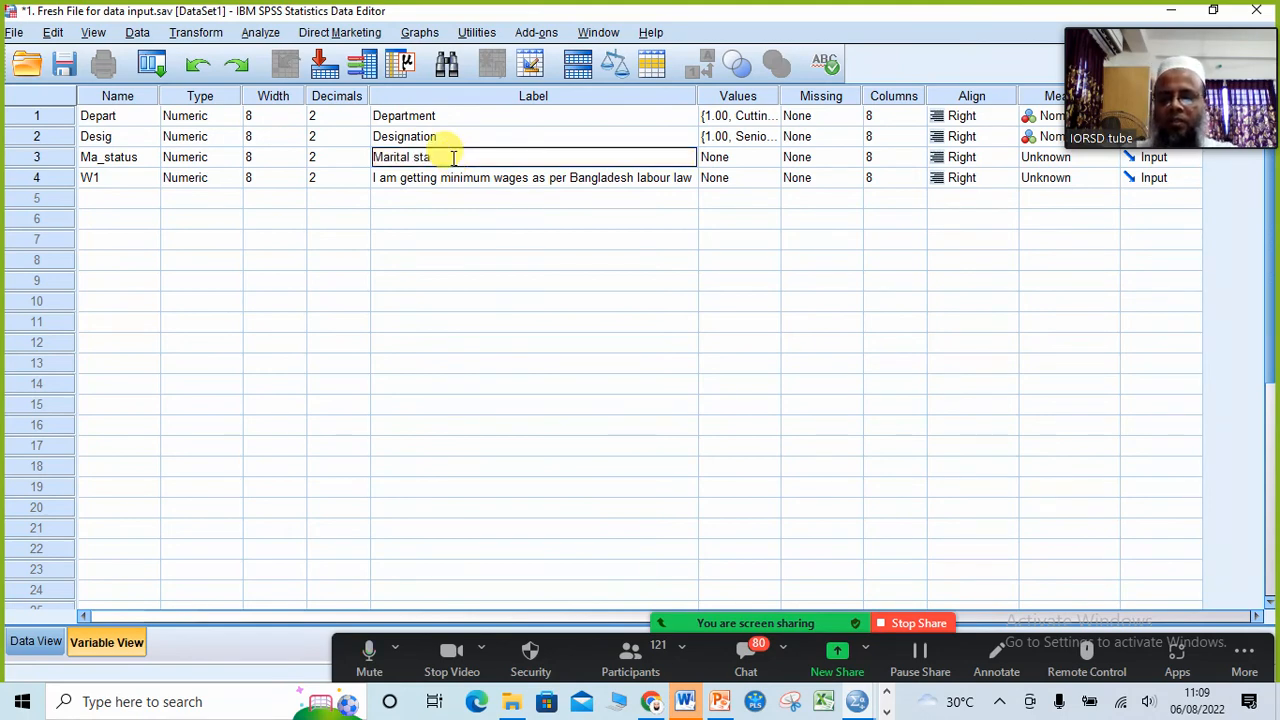
type("tus")
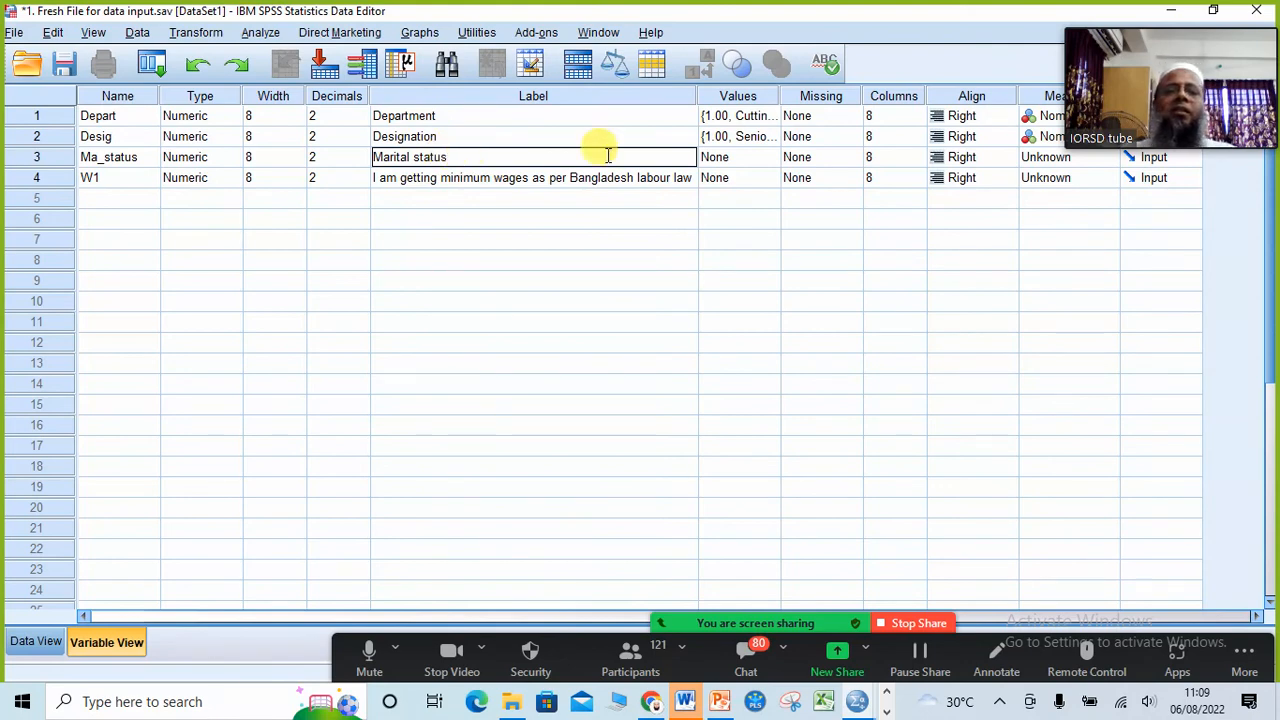
Step: Open the value label definitions for Ma_status, ready to enter the first value
left_click(762, 160)
left_click(770, 157)
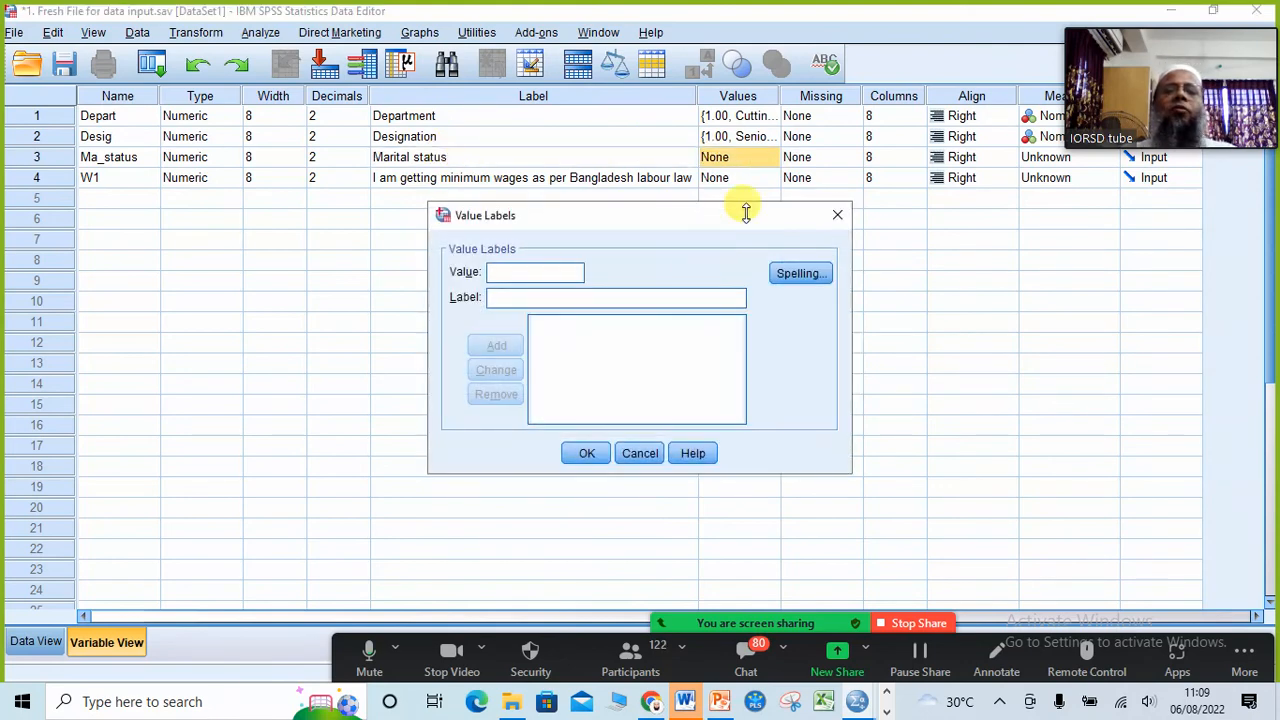
left_click(541, 273)
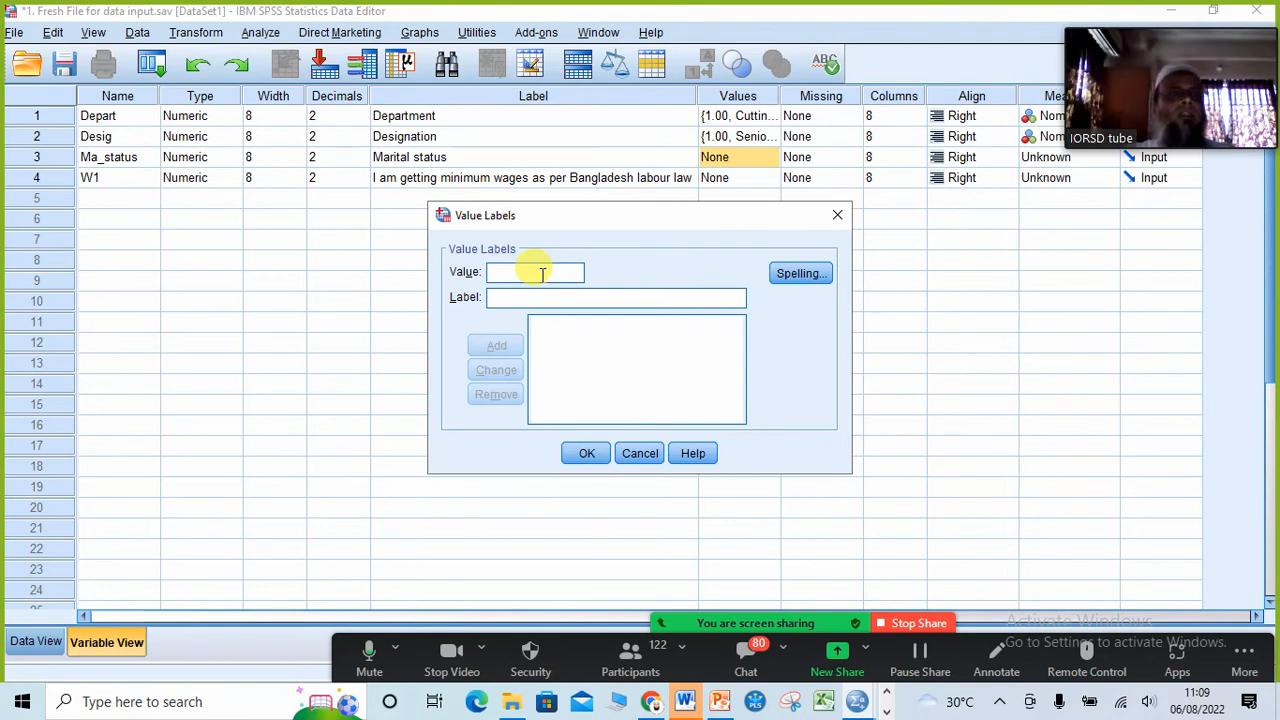